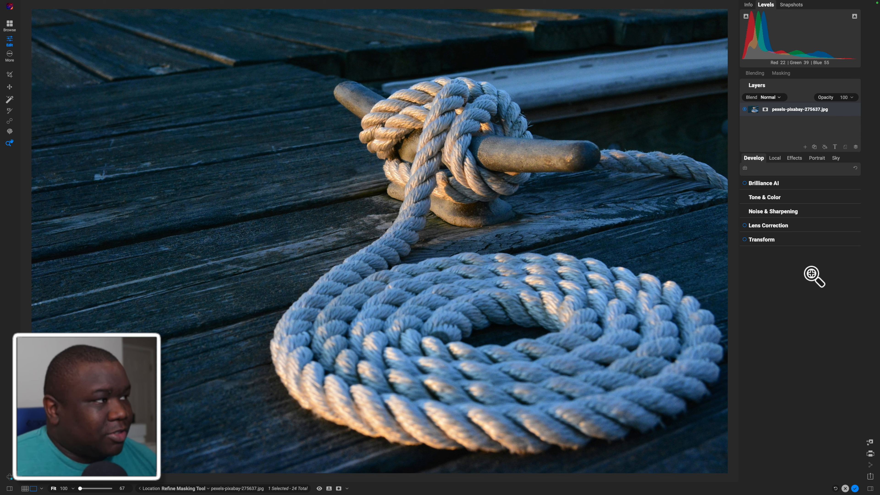
# Add a Black & White effects filter to the rope photo
pyautogui.click(793, 158)
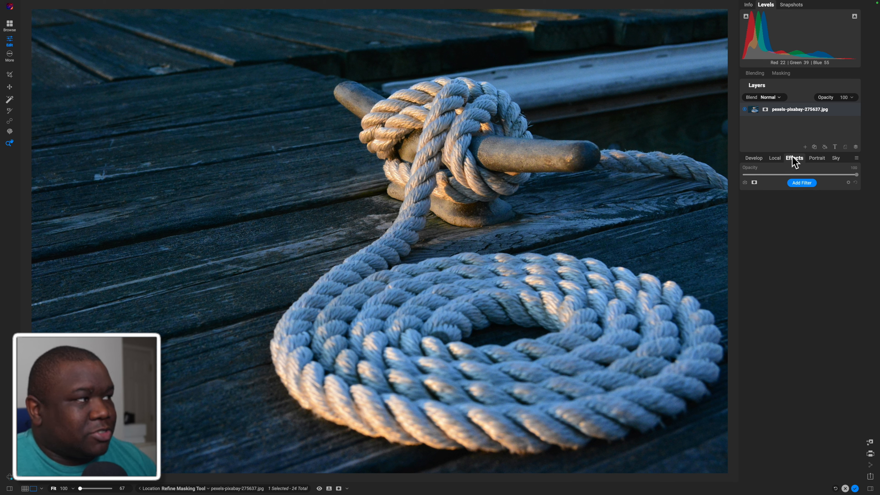
pyautogui.click(800, 183)
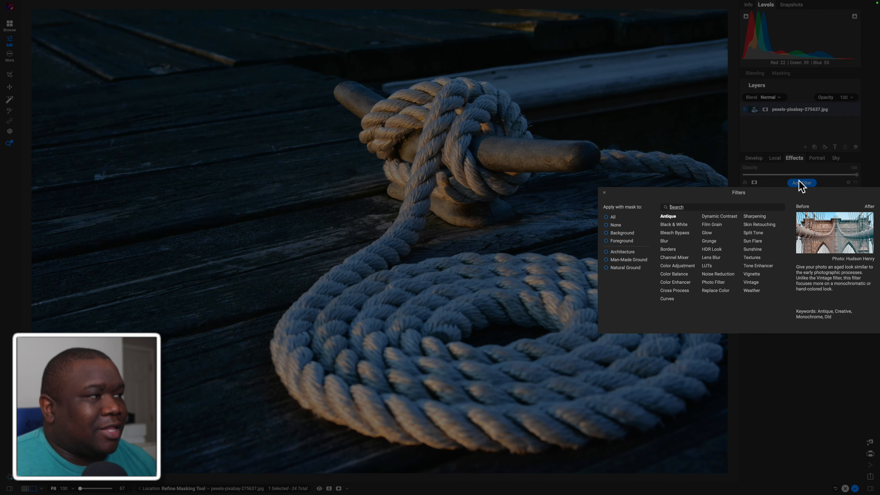
pyautogui.click(681, 225)
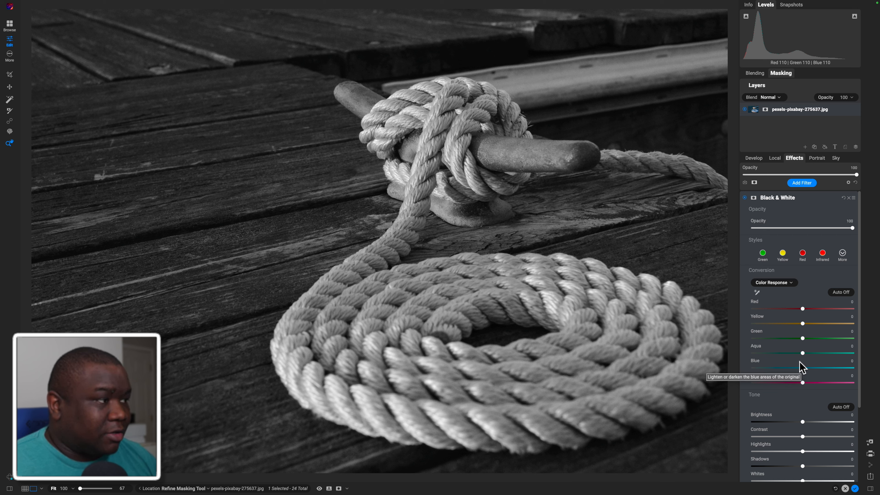
# Try the Blue color response at -75 and at 42, and reset it to 0
pyautogui.moveTo(801, 368); pyautogui.dragTo(758, 376)
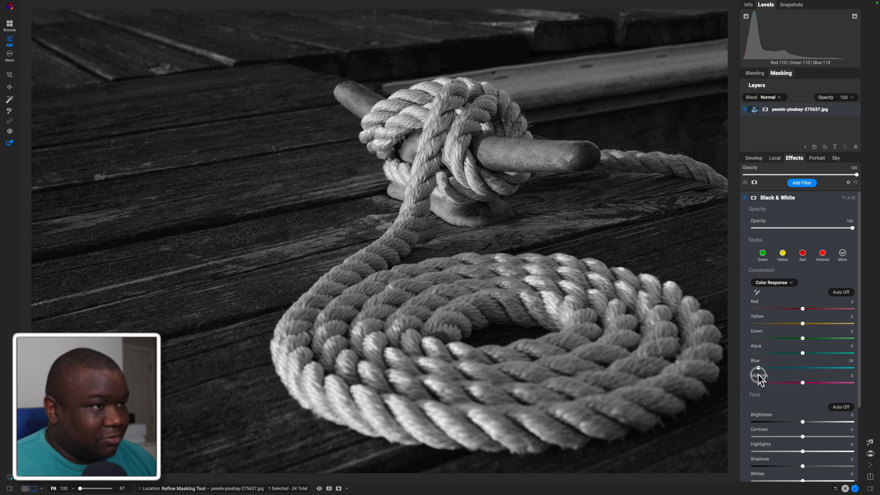
pyautogui.moveTo(759, 376); pyautogui.dragTo(836, 375)
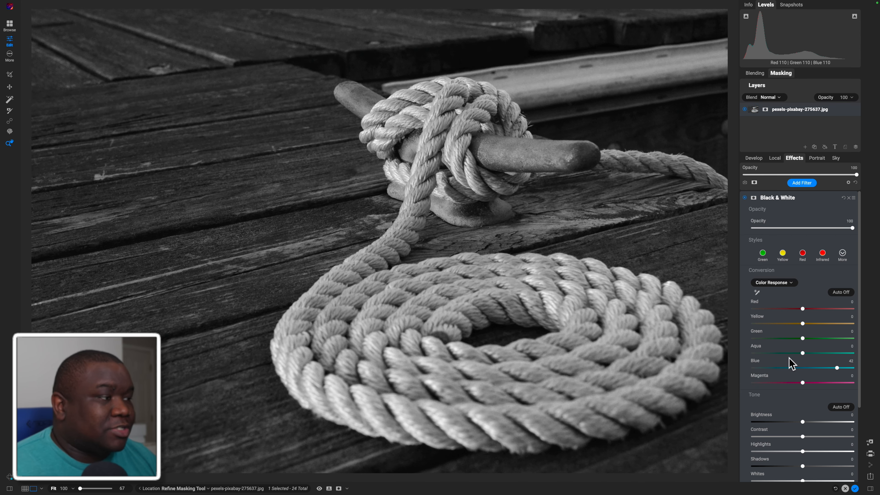
pyautogui.doubleClick(758, 363)
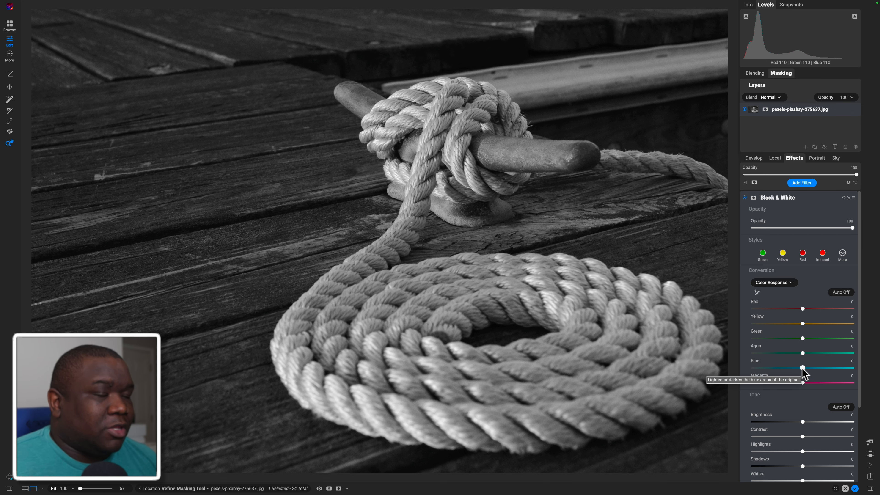
# Darken the blue and aqua tones by setting both Blue and Aqua to -19
pyautogui.moveTo(802, 368); pyautogui.dragTo(777, 377)
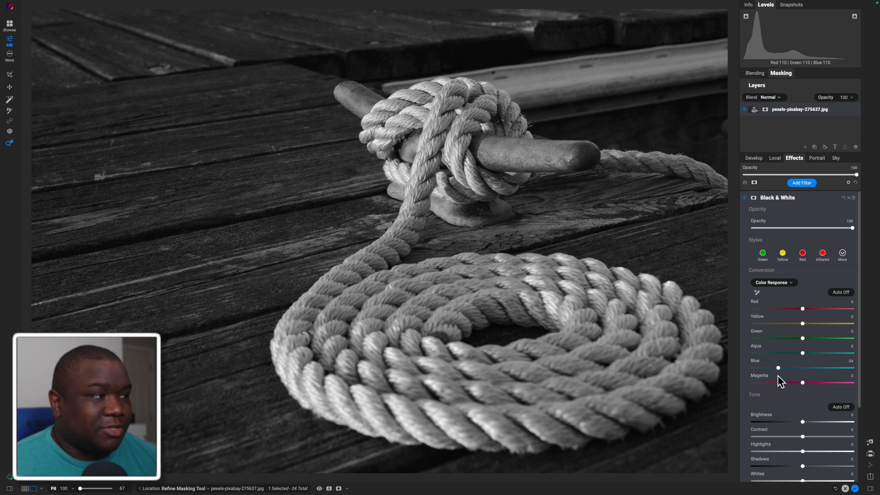
pyautogui.moveTo(778, 368); pyautogui.dragTo(782, 368)
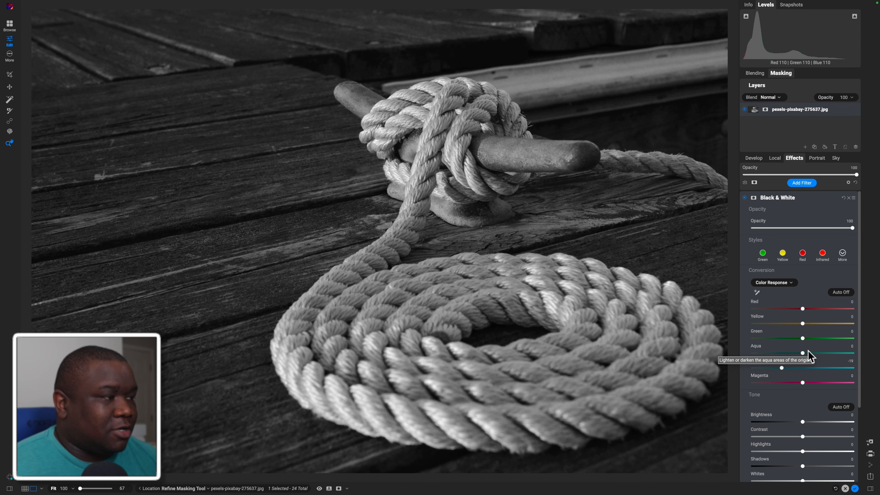
pyautogui.moveTo(802, 353); pyautogui.dragTo(782, 355)
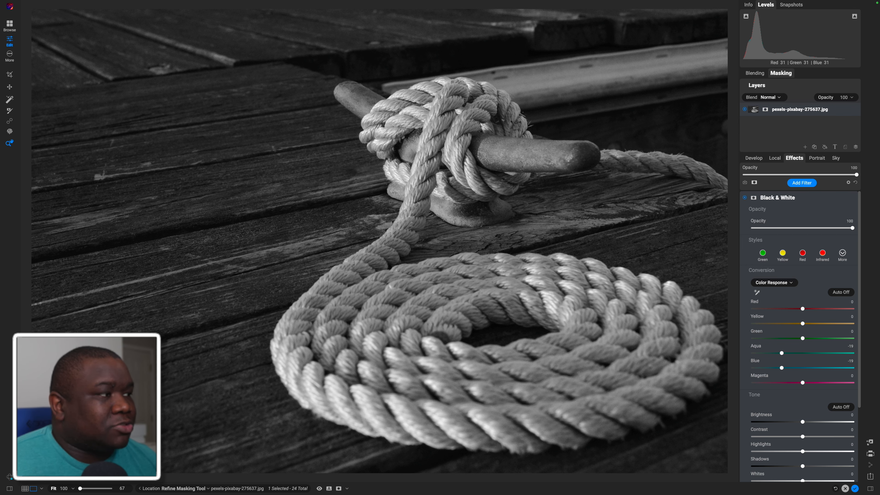
# Set Yellow to 19, try different Magenta, Green and Red responses up to Red 34, and reset the Black & White filter
pyautogui.moveTo(802, 323); pyautogui.dragTo(823, 324)
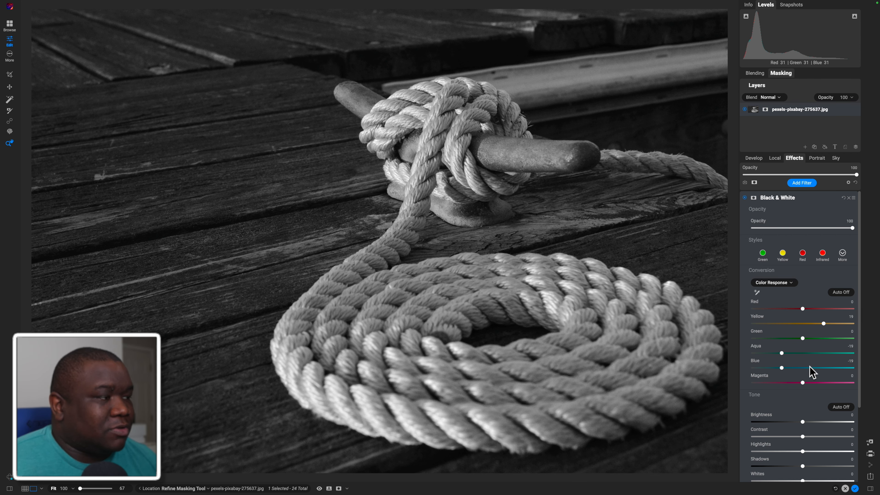
pyautogui.moveTo(803, 382); pyautogui.dragTo(831, 388)
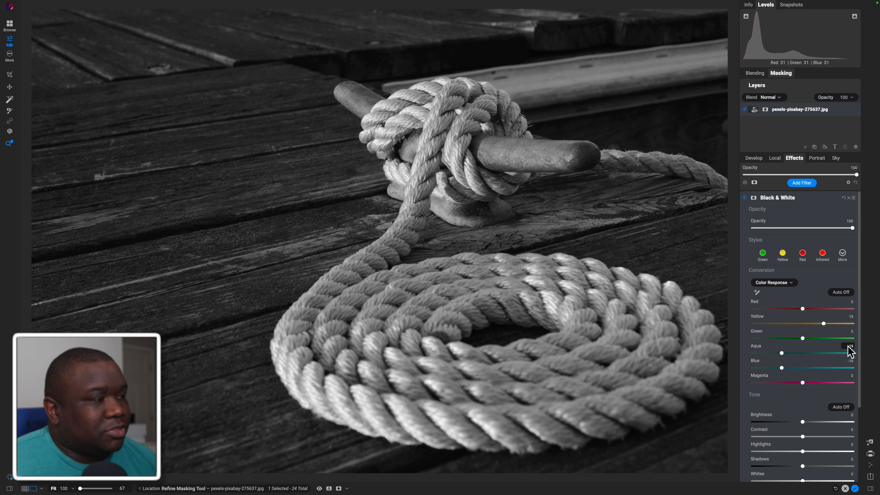
pyautogui.moveTo(800, 339)
pyautogui.mouseDown()
pyautogui.moveTo(848, 338)
pyautogui.moveTo(731, 345)
pyautogui.moveTo(869, 342)
pyautogui.moveTo(797, 339)
pyautogui.mouseUp()
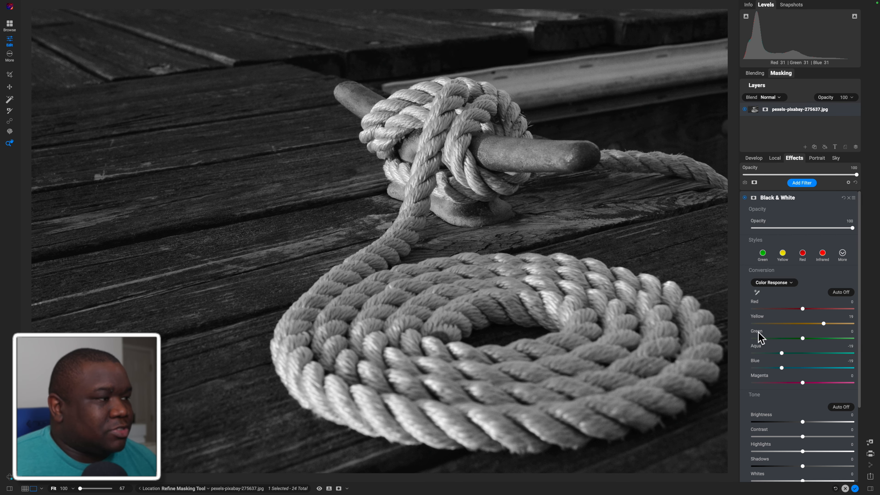
pyautogui.moveTo(802, 309); pyautogui.dragTo(725, 309)
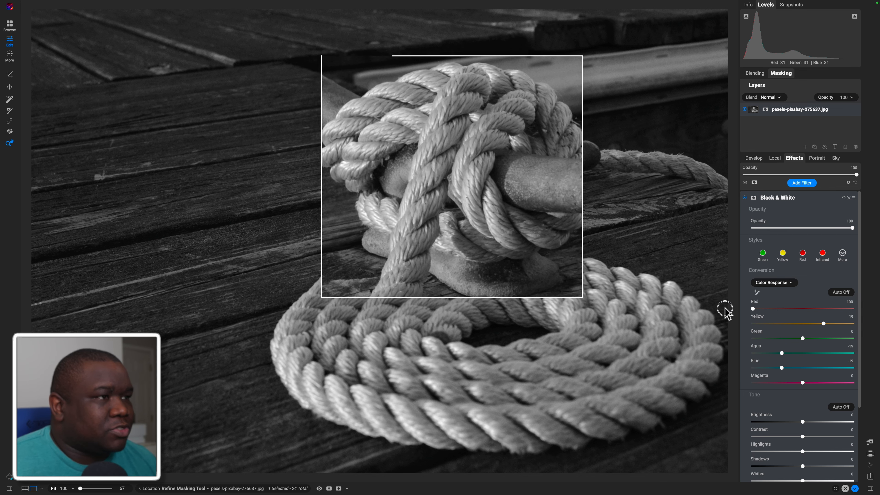
pyautogui.moveTo(814, 307); pyautogui.dragTo(832, 309)
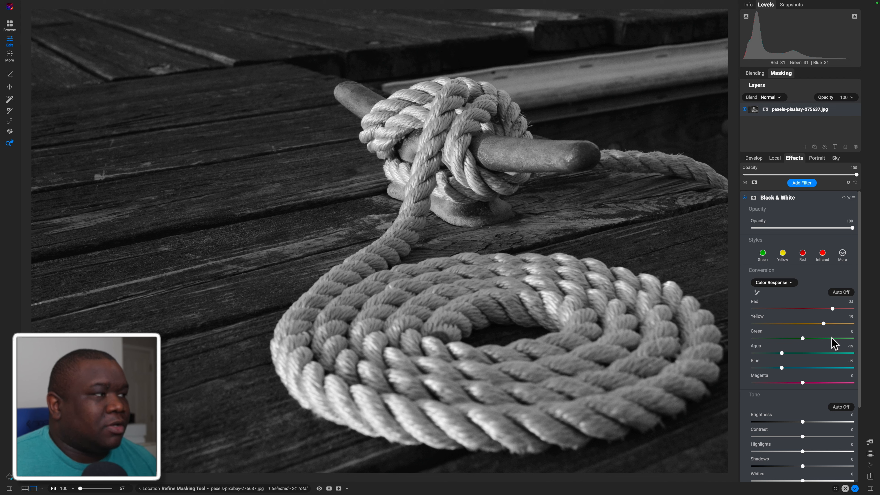
pyautogui.click(843, 198)
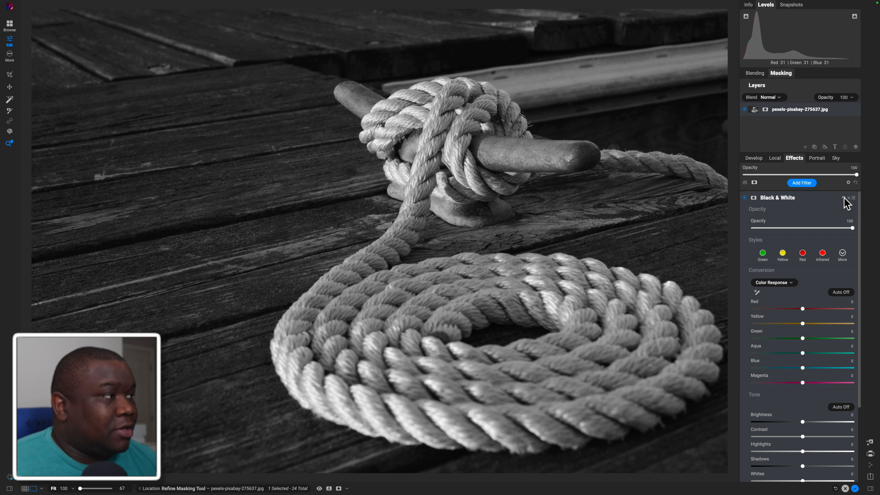
# Toggle the automatic Color Response conversion on and off to compare it with the default, leaving it off
pyautogui.click(841, 292)
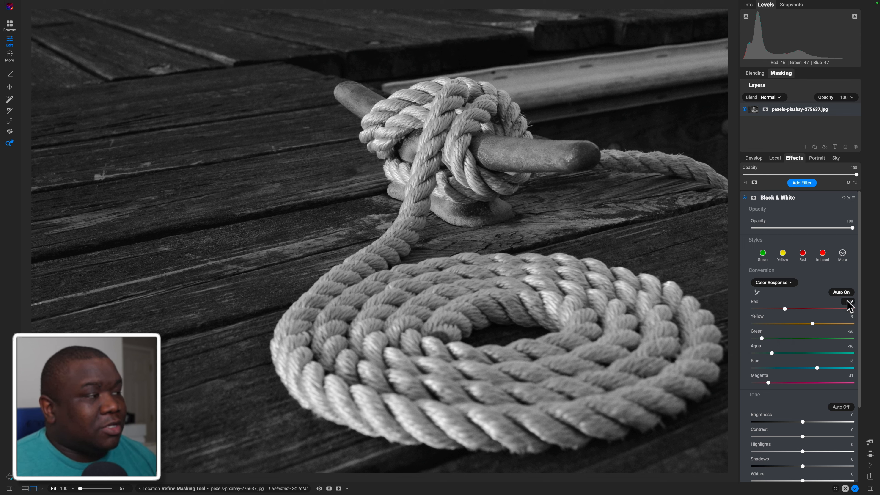
pyautogui.click(838, 293)
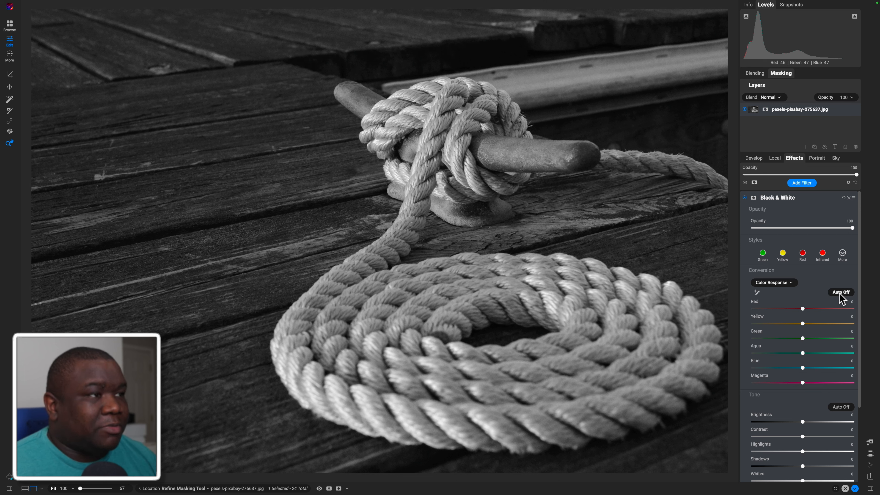
pyautogui.click(837, 294)
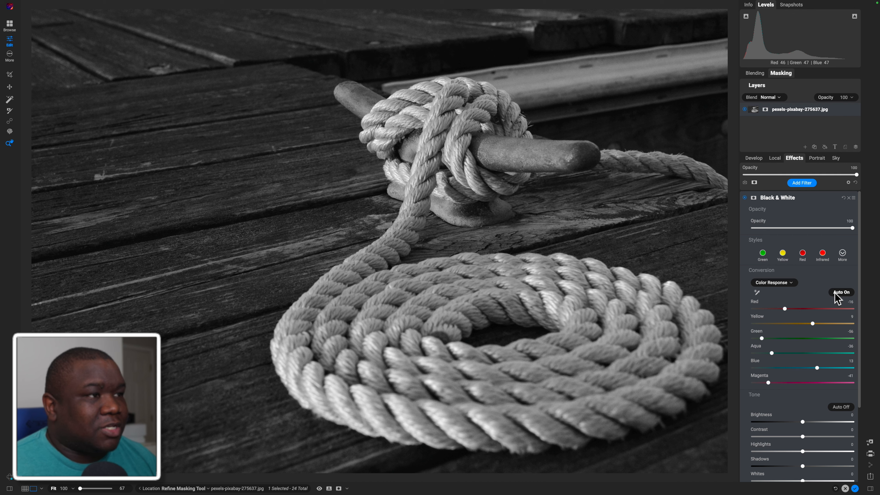
pyautogui.click(837, 294)
pyautogui.click(837, 294)
pyautogui.click(837, 294)
pyautogui.click(837, 294)
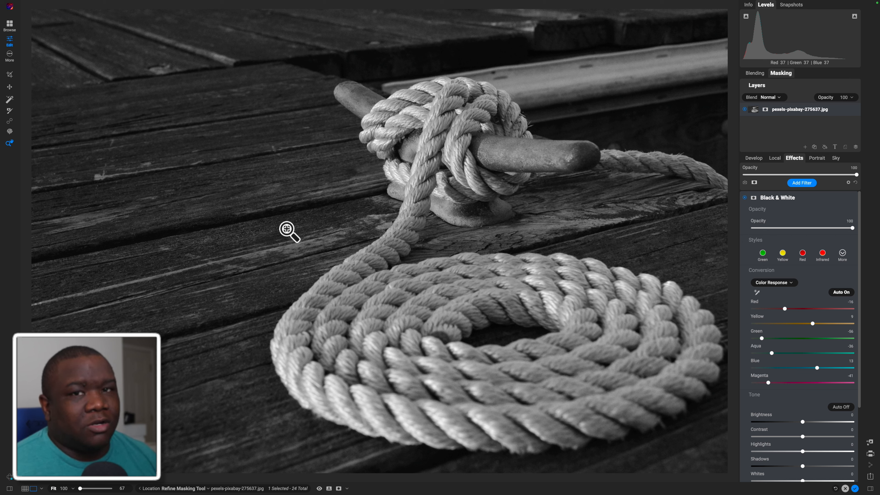
pyautogui.click(832, 292)
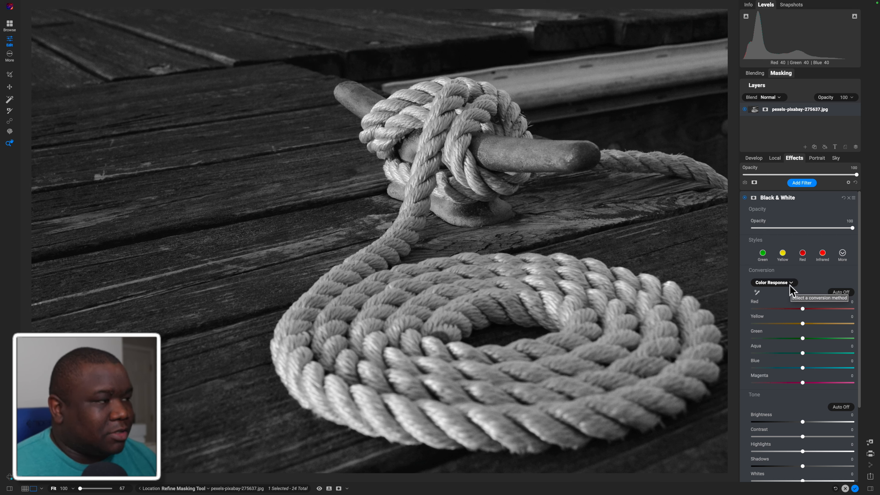
# Try the Channel Mixer conversion with Filter values between 0 and 272, and return the conversion method to Color Response
pyautogui.click(782, 283)
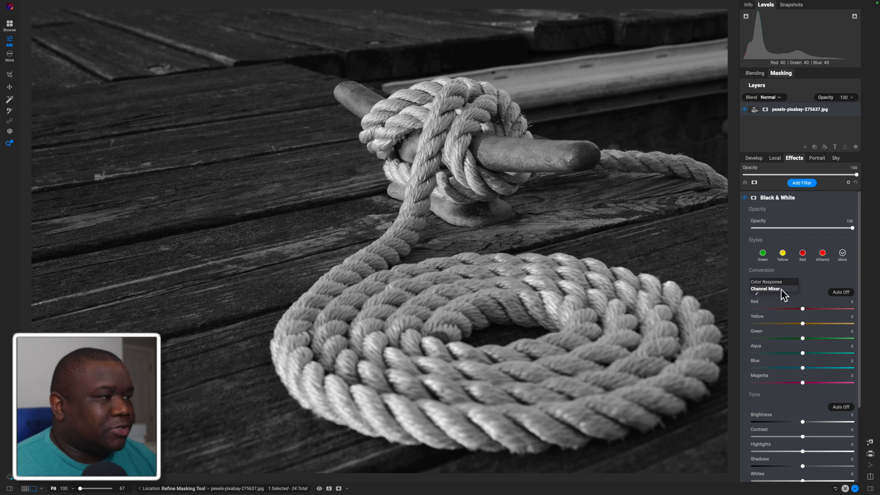
pyautogui.click(786, 289)
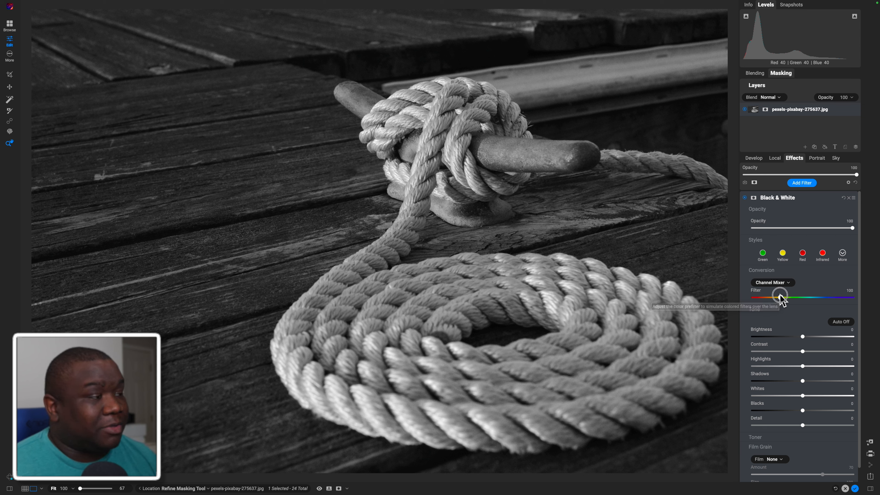
pyautogui.moveTo(780, 297); pyautogui.dragTo(740, 299)
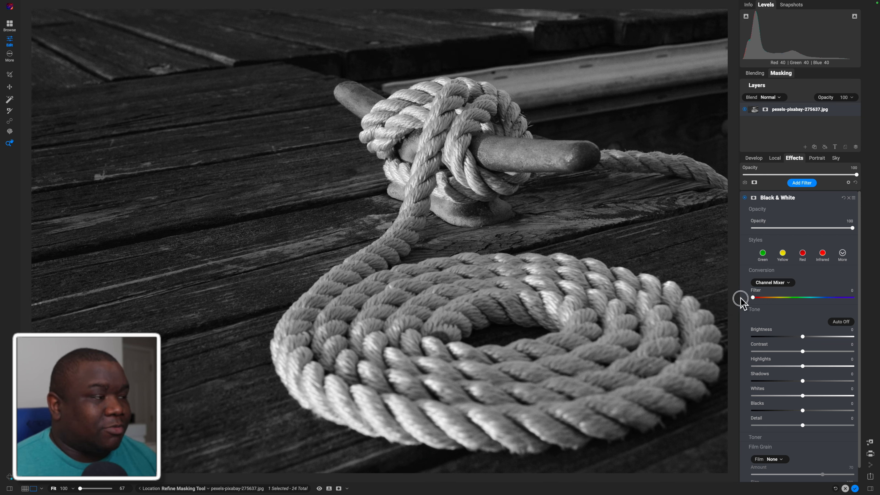
pyautogui.moveTo(740, 299); pyautogui.dragTo(827, 306)
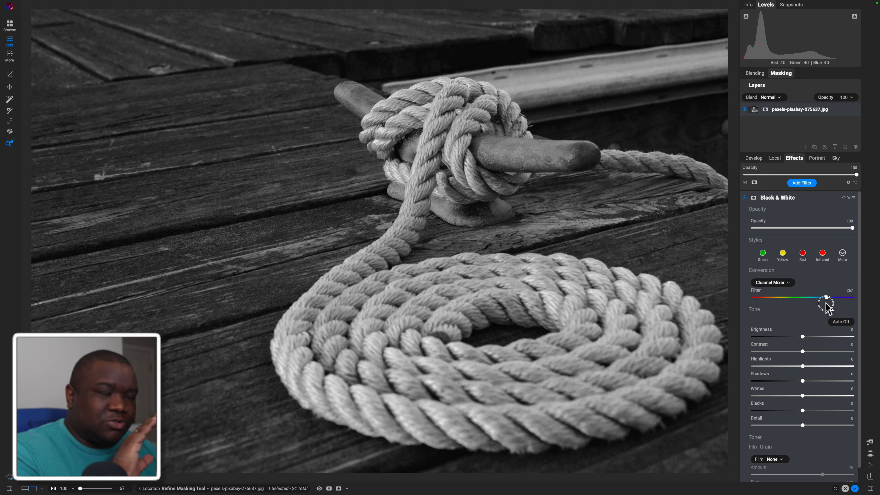
pyautogui.moveTo(826, 304); pyautogui.dragTo(782, 305)
pyautogui.moveTo(787, 303); pyautogui.dragTo(806, 304)
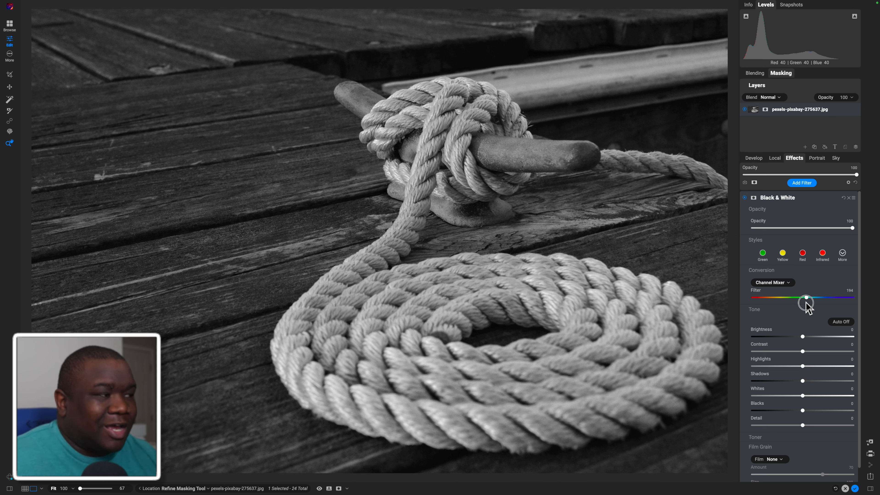
pyautogui.moveTo(806, 304); pyautogui.dragTo(828, 305)
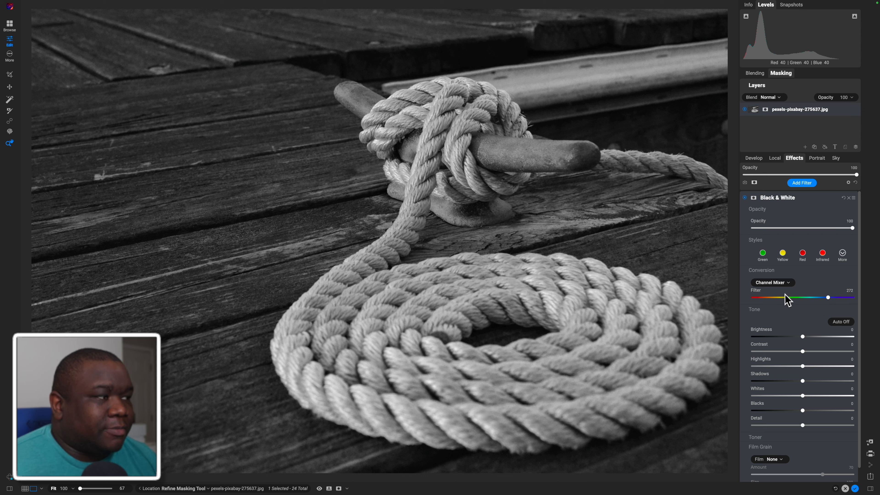
pyautogui.click(783, 283)
pyautogui.click(772, 275)
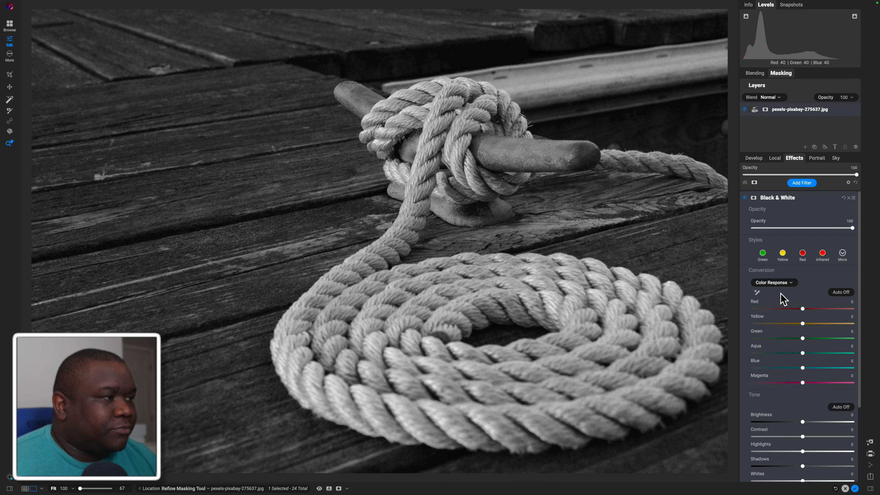
# With the targeted adjustment tool, set Blue to -44 from the wooden planks and Yellow to 38 from the rope
pyautogui.click(757, 292)
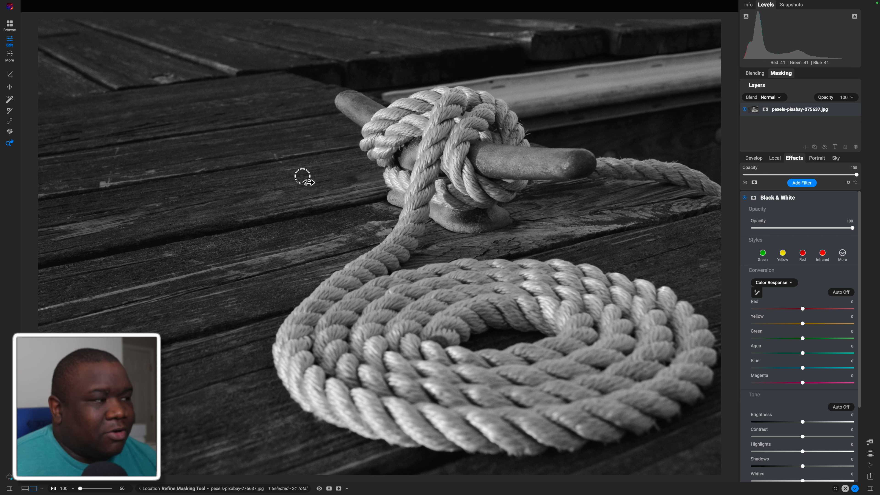
pyautogui.moveTo(261, 177); pyautogui.dragTo(674, 199)
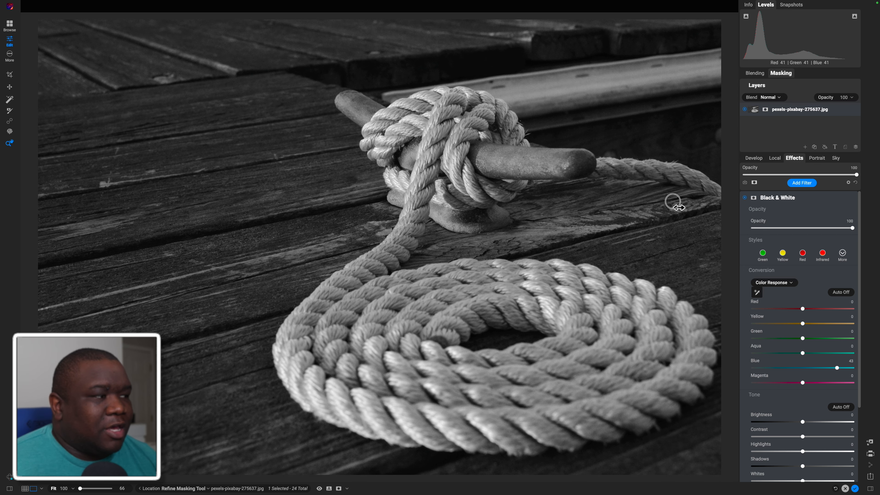
pyautogui.moveTo(128, 193); pyautogui.dragTo(82, 191)
pyautogui.moveTo(147, 193); pyautogui.dragTo(235, 189)
pyautogui.press('Escape')
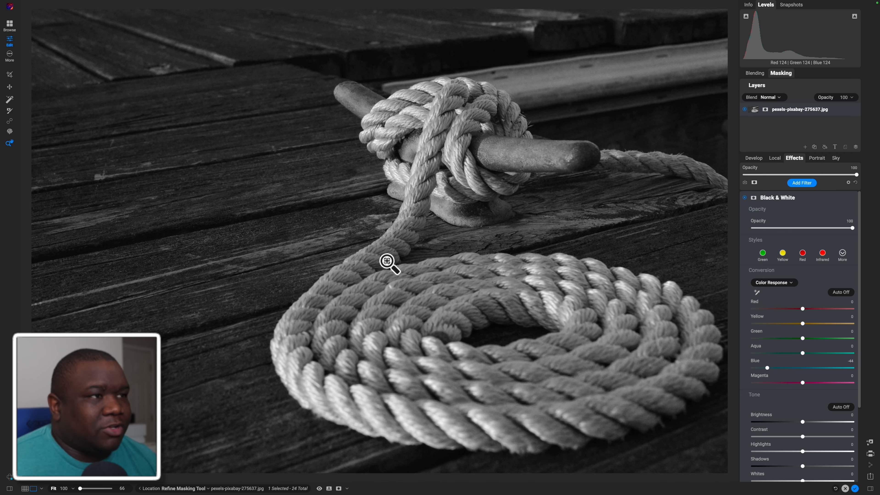
pyautogui.click(757, 292)
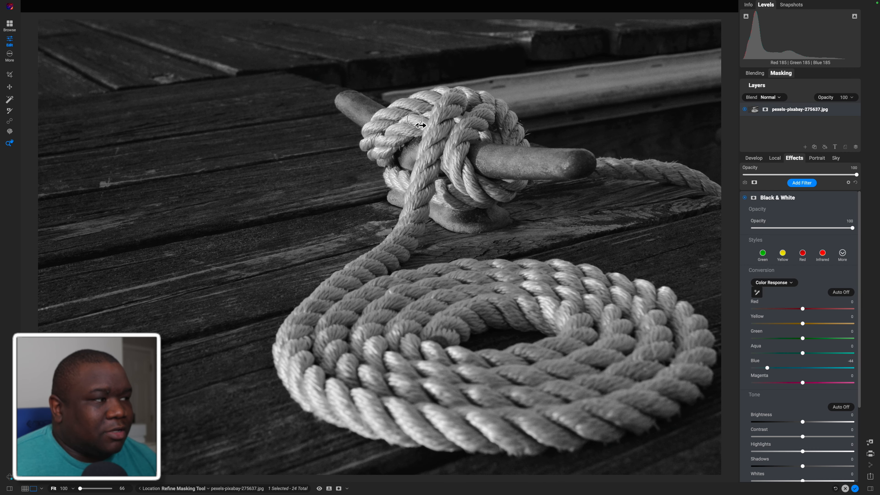
pyautogui.moveTo(415, 120); pyautogui.dragTo(586, 122)
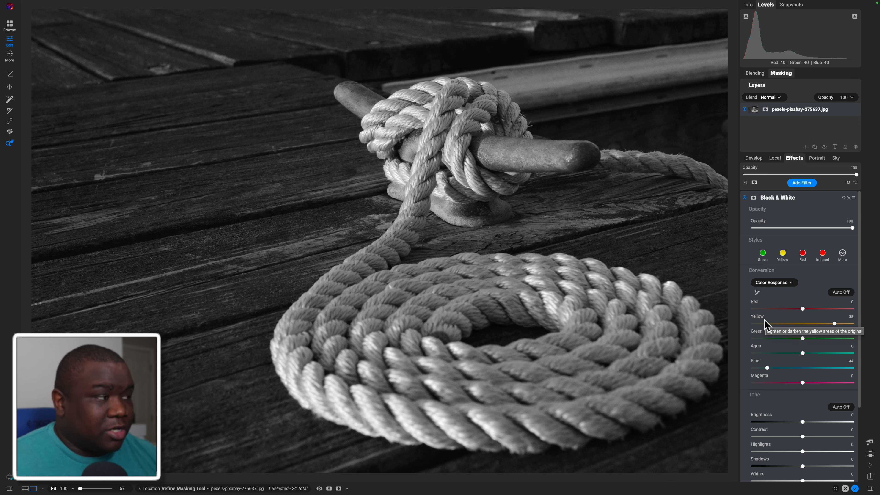
# Collapse the conversion settings, apply the automatic tone adjustment, and set Detail to 18
pyautogui.click(761, 271)
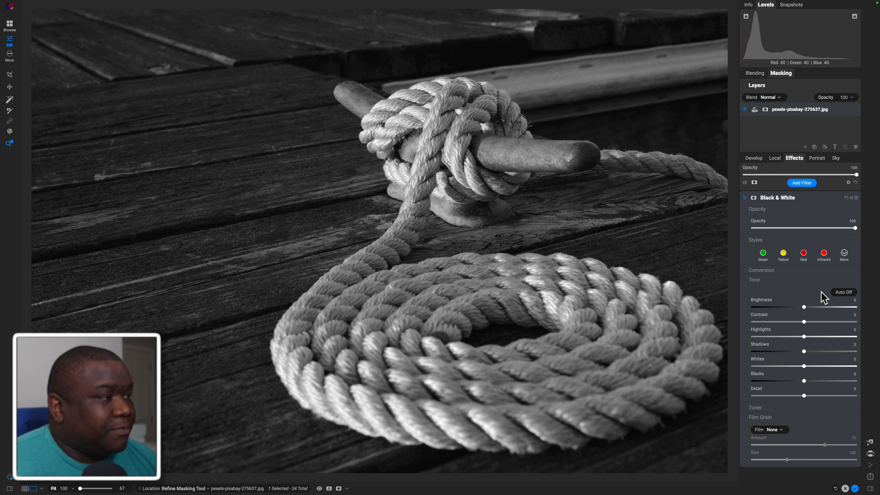
pyautogui.click(846, 292)
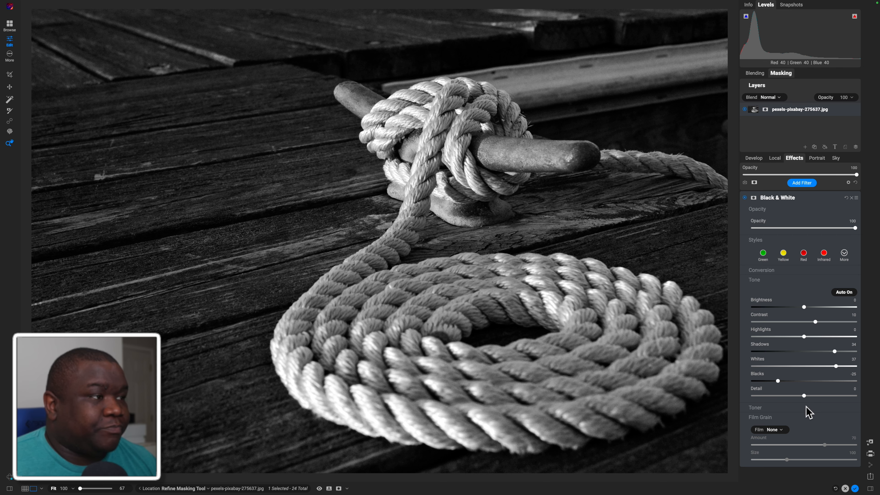
pyautogui.moveTo(803, 396); pyautogui.dragTo(812, 396)
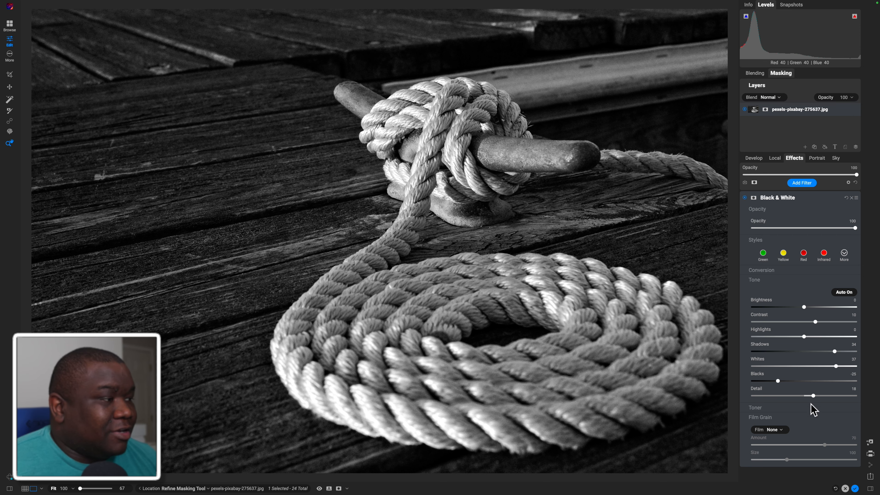
# Set Detail to 24 and save the current edit as a new snapshot named Look 1
pyautogui.moveTo(813, 396); pyautogui.dragTo(816, 397)
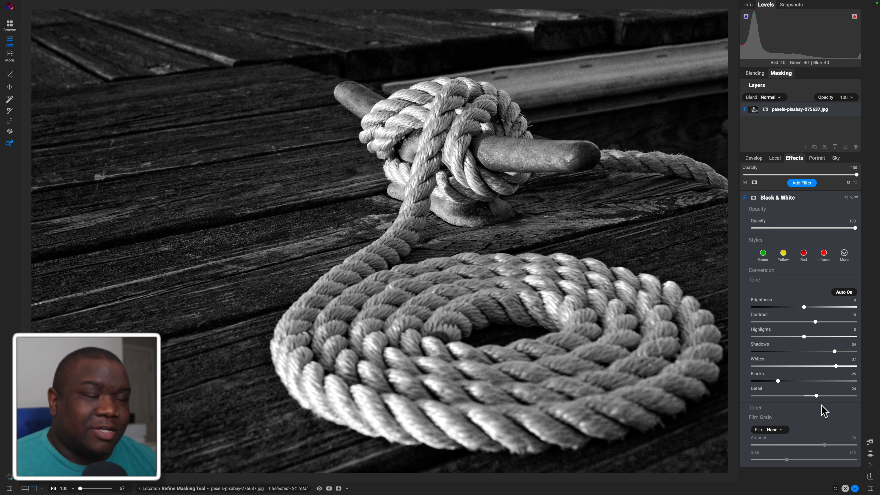
pyautogui.click(795, 7)
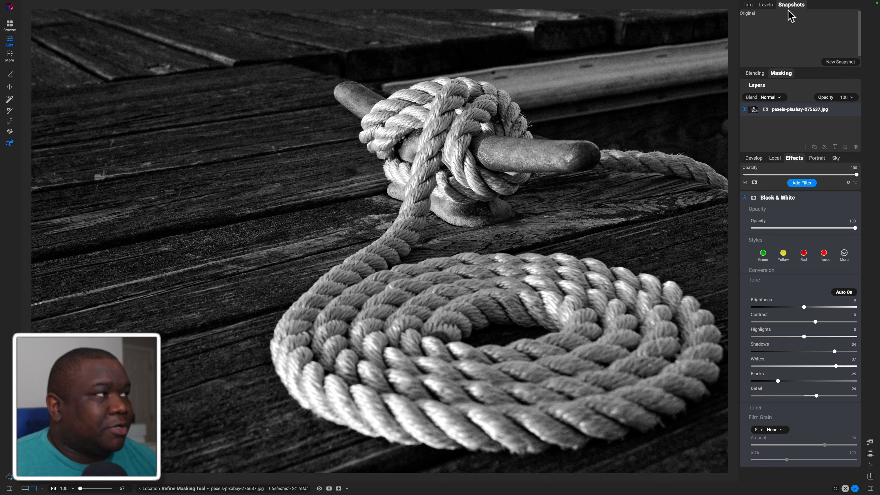
pyautogui.click(839, 62)
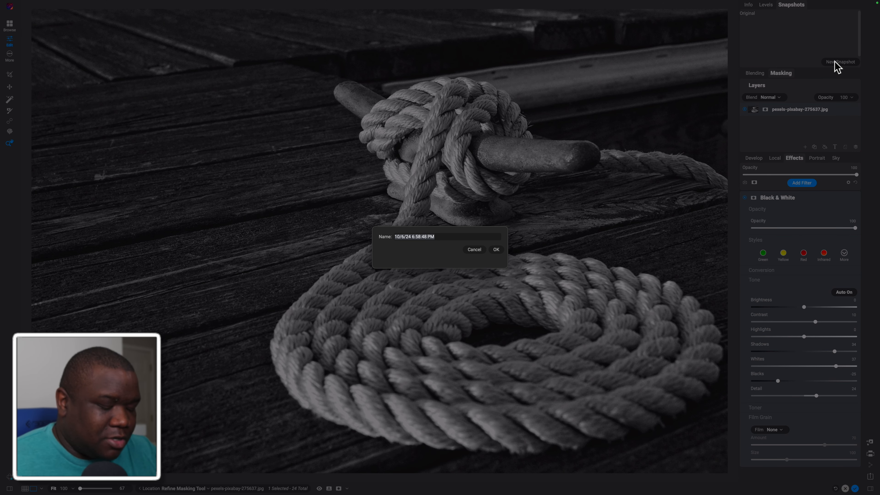
pyautogui.write('Look')
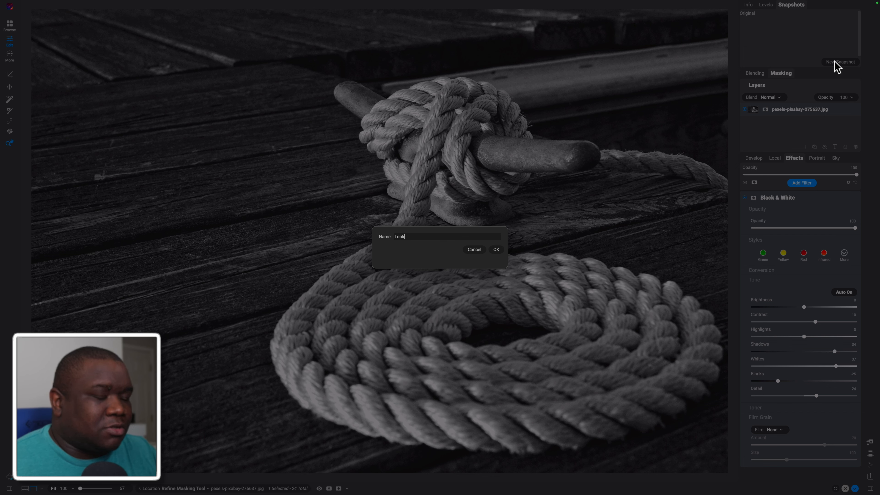
pyautogui.press('Return')
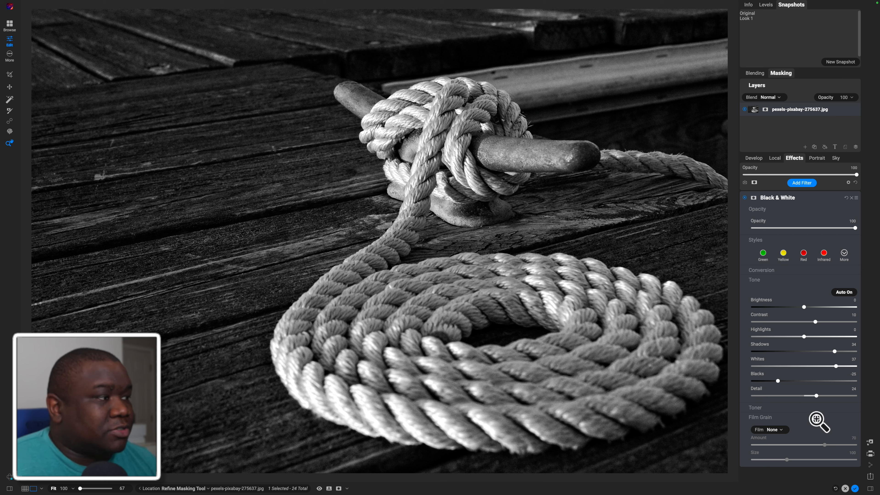
# Turn off the automatic tone adjustment, collapse the Tone settings, and expand the Toner settings
pyautogui.click(841, 293)
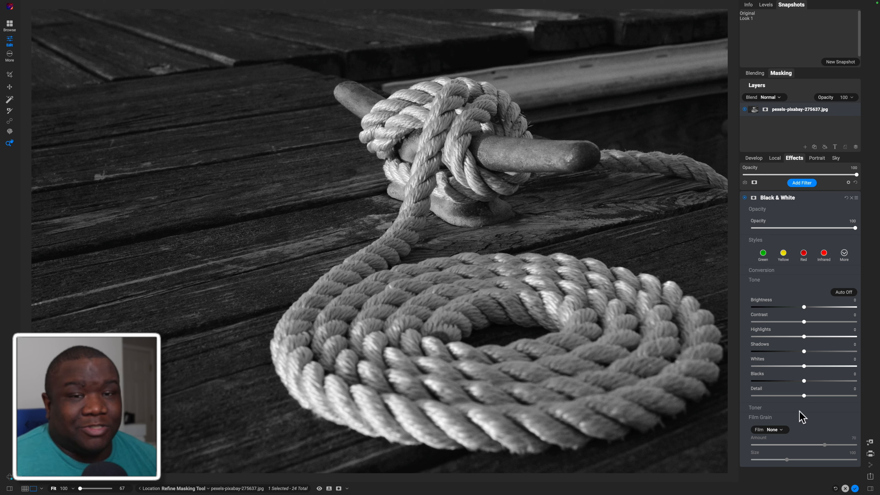
pyautogui.click(762, 280)
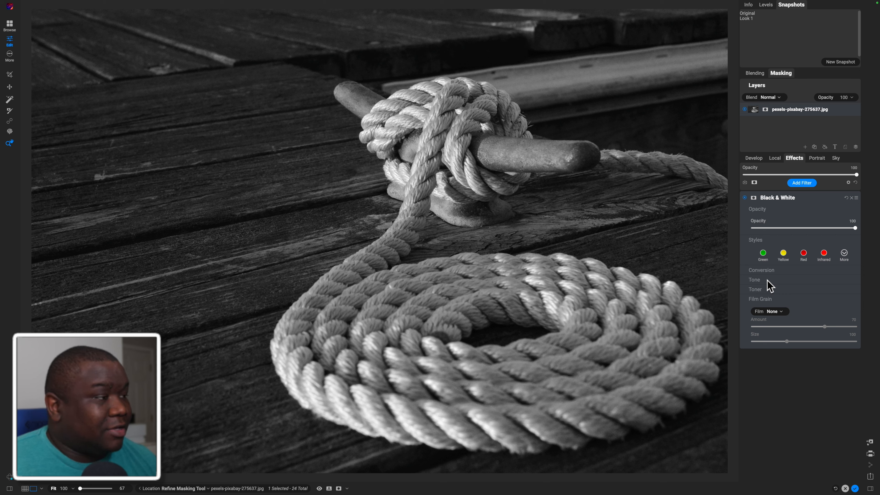
pyautogui.click(758, 289)
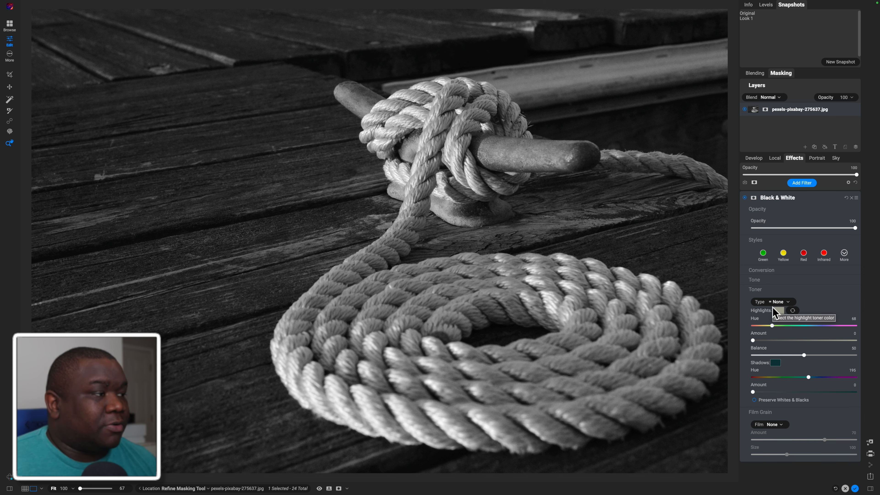
# Preview the toner types from Antique Yellow through the Sepia tones, leave the type at None, and collapse the Toner settings
pyautogui.click(779, 302)
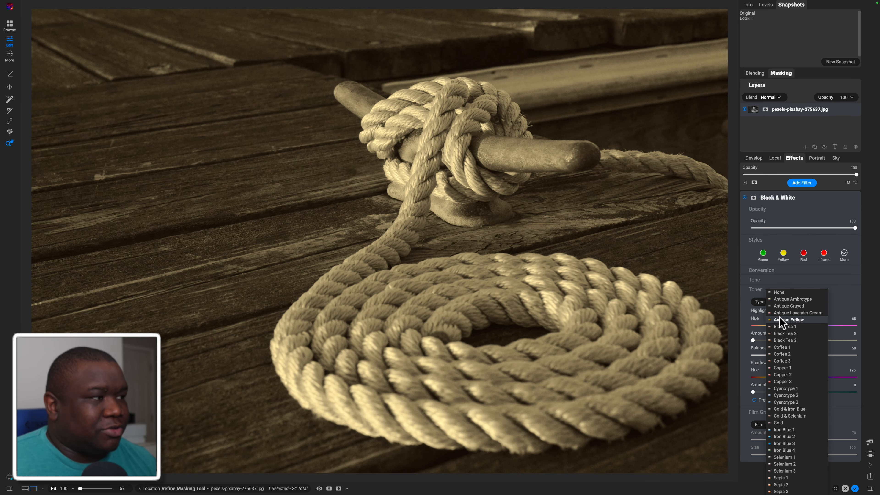
pyautogui.press('Down')
pyautogui.press('Down')
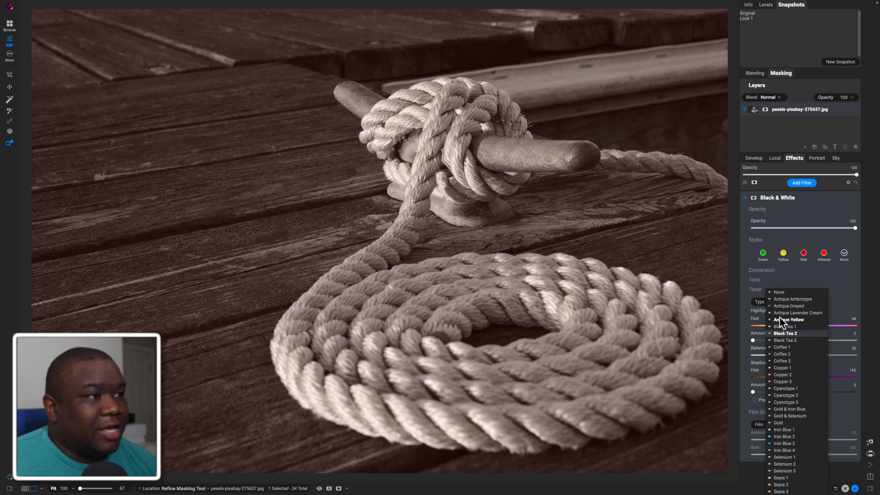
pyautogui.press('Down')
pyautogui.press('Down')
pyautogui.press('Down')
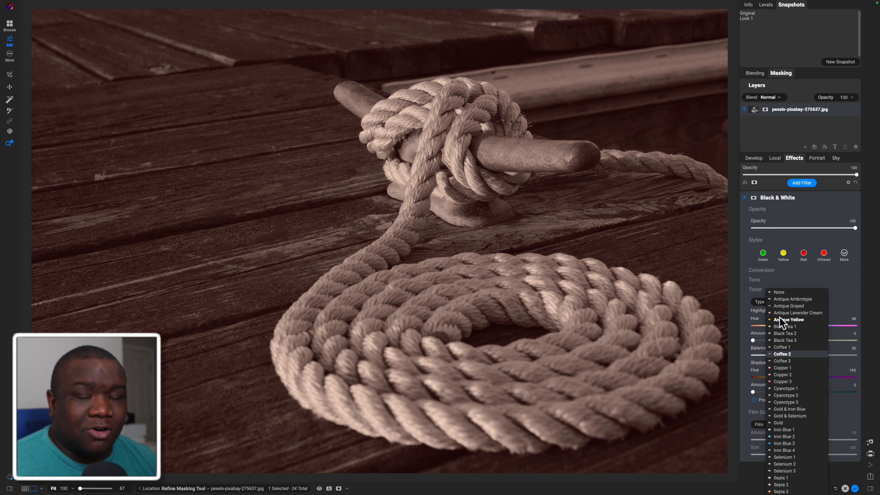
pyautogui.press('Down')
pyautogui.press('Down')
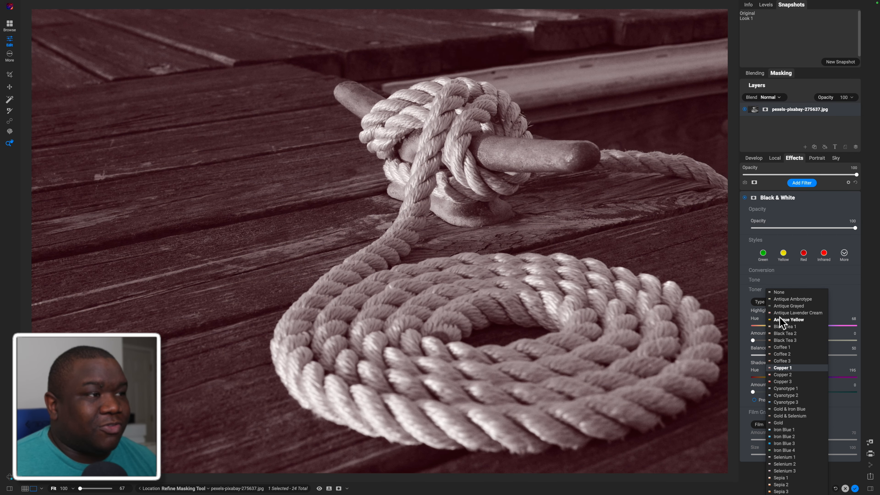
pyautogui.press('Down')
pyautogui.press('Down')
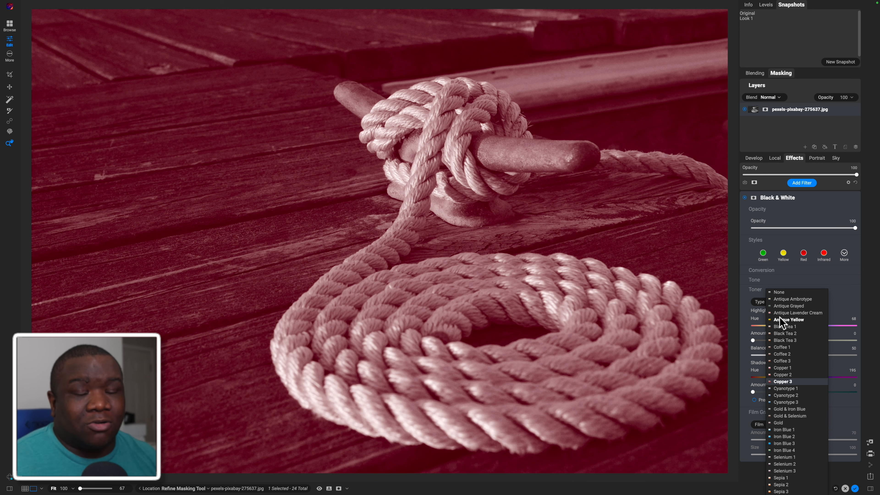
pyautogui.press('Down')
pyautogui.press('Down')
pyautogui.press('Down')
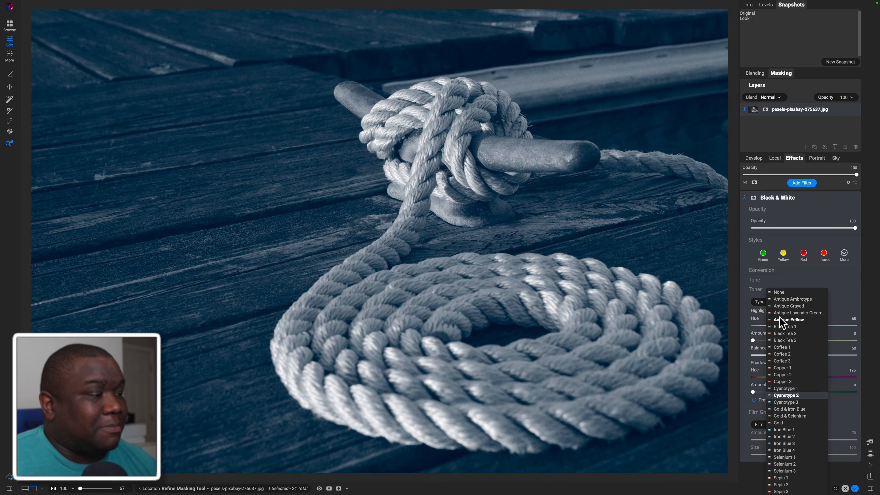
pyautogui.press('Down')
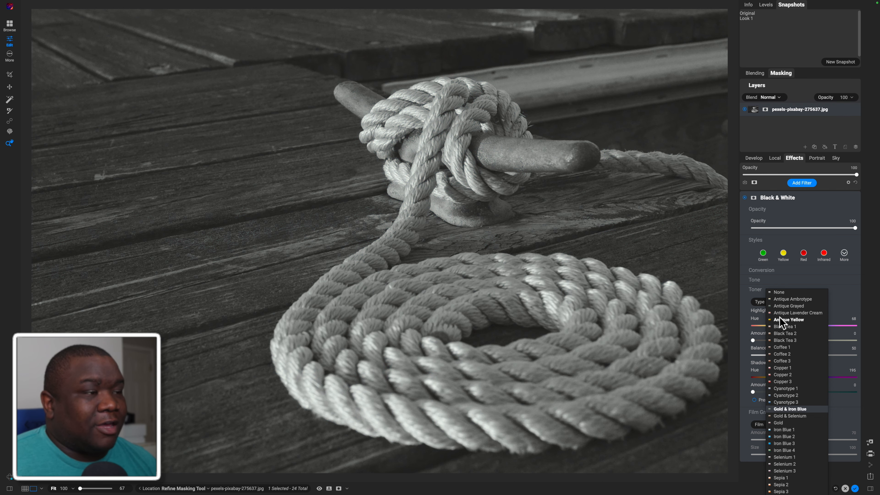
pyautogui.press('Down')
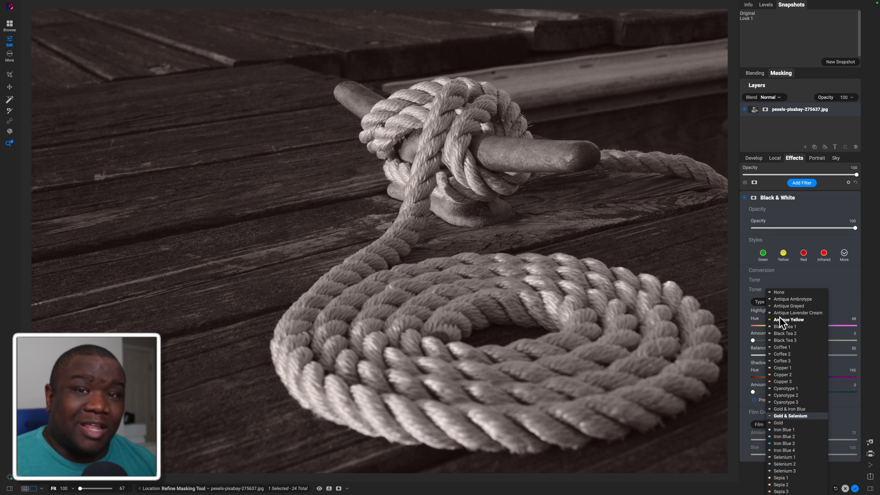
pyautogui.press('Down')
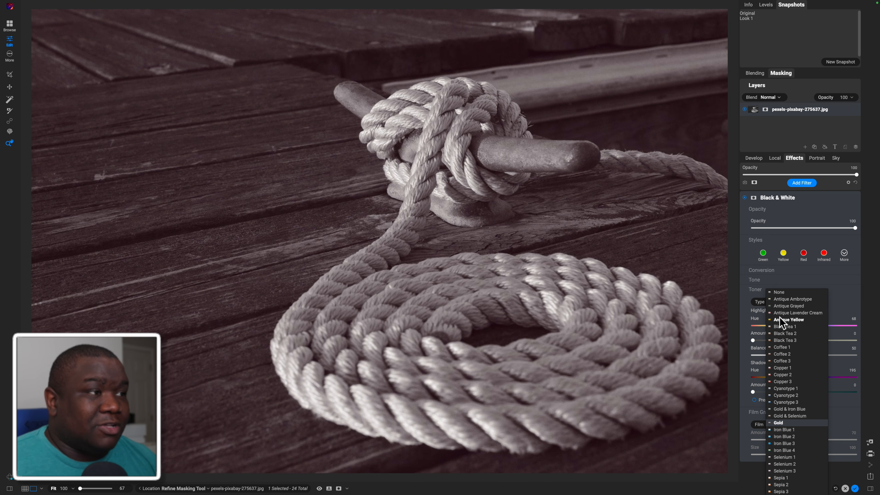
pyautogui.press('Down')
pyautogui.press('Down')
pyautogui.press('Down')
pyautogui.press('Down')
pyautogui.press('Down')
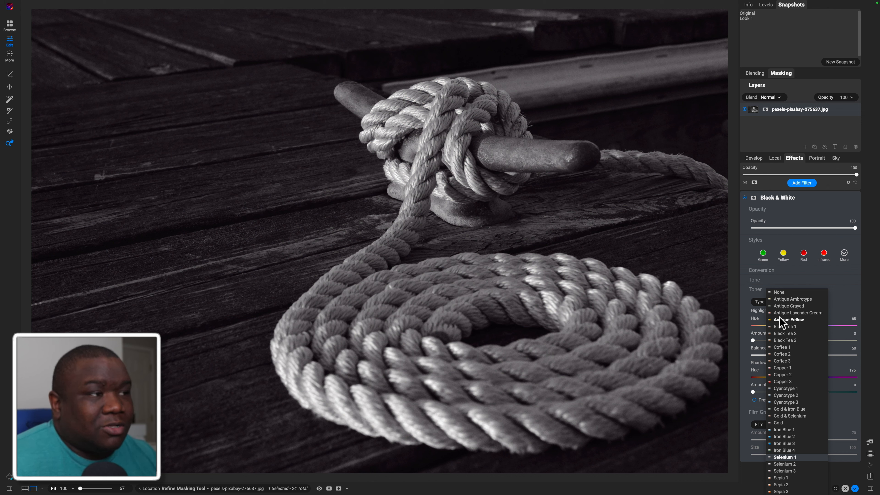
pyautogui.press('Down')
pyautogui.press('Down')
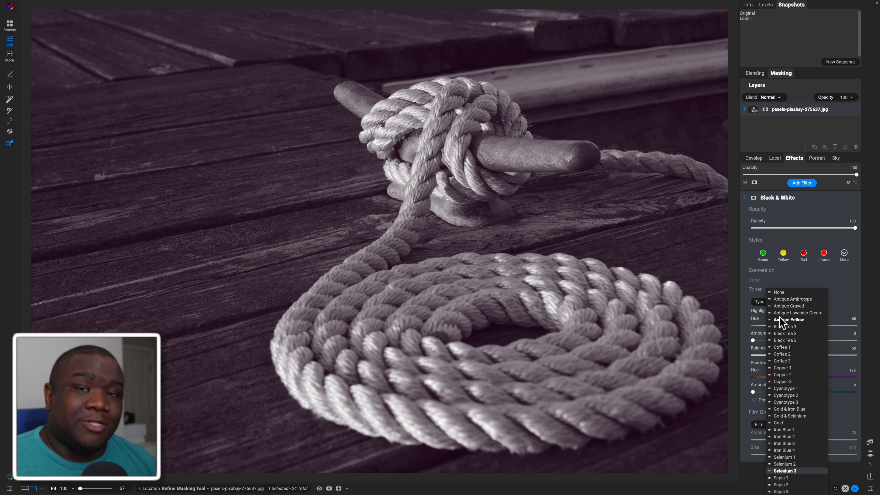
pyautogui.press('Down')
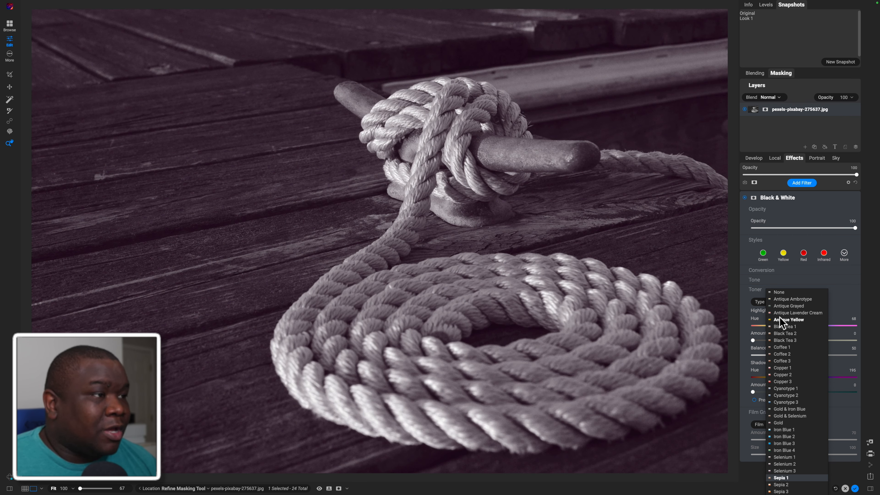
pyautogui.press('Down')
pyautogui.press('Down')
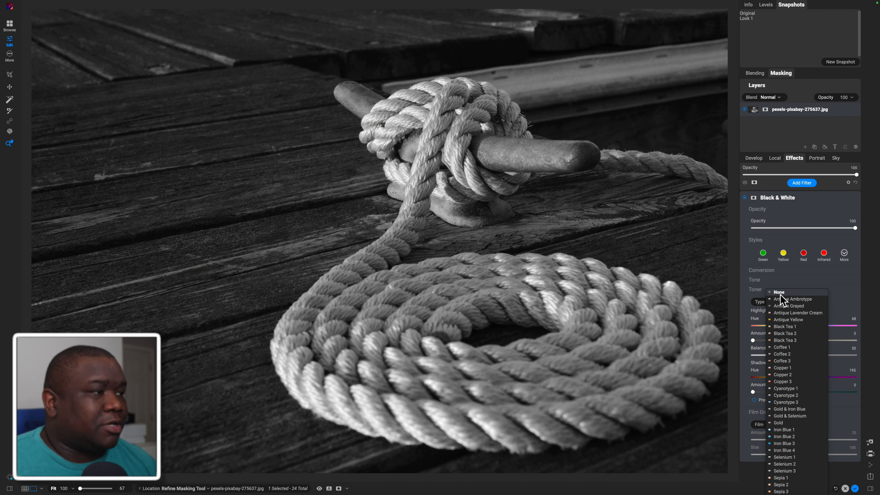
pyautogui.click(780, 293)
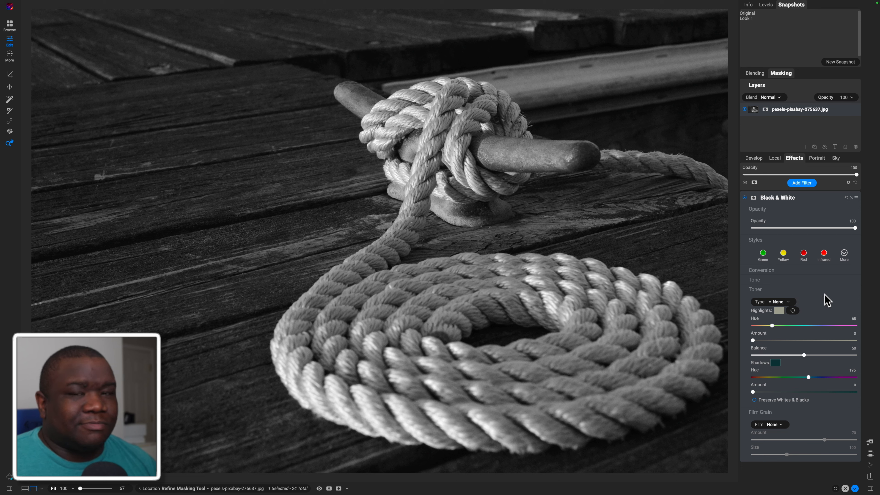
pyautogui.click(784, 290)
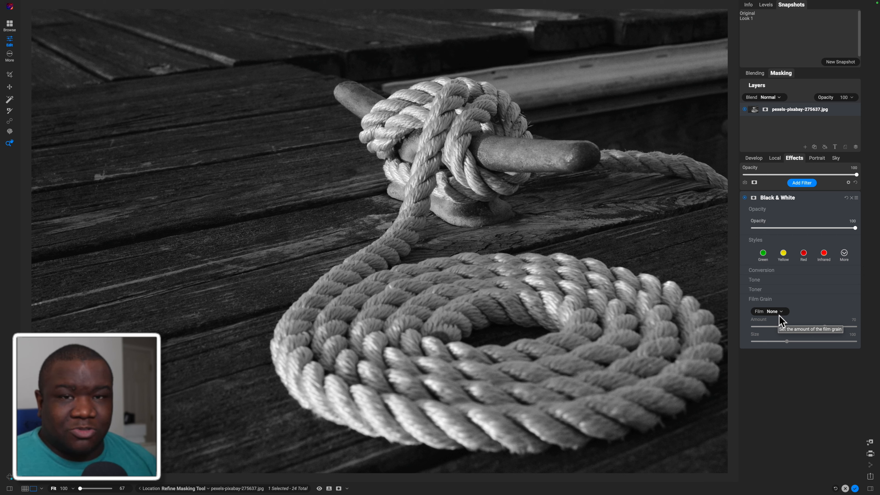
# Add Ilford XP2 Super 400 film grain with Size set to 300 and Amount to 100
pyautogui.click(778, 311)
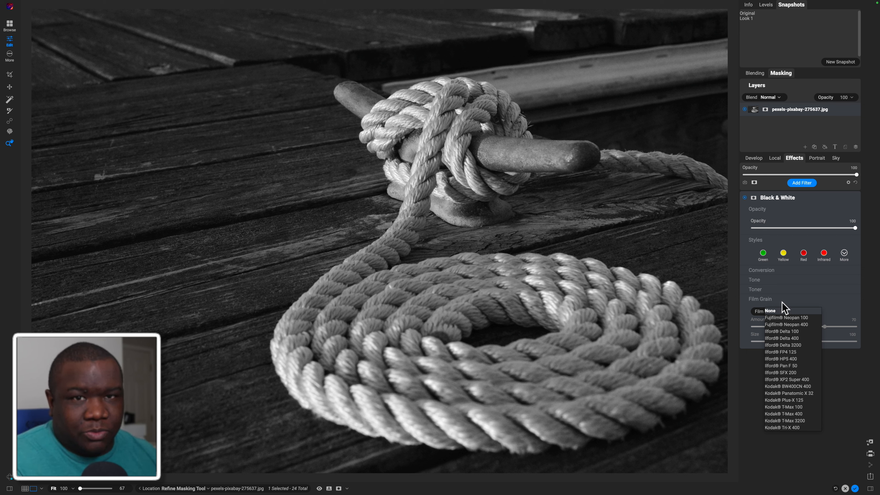
pyautogui.click(781, 303)
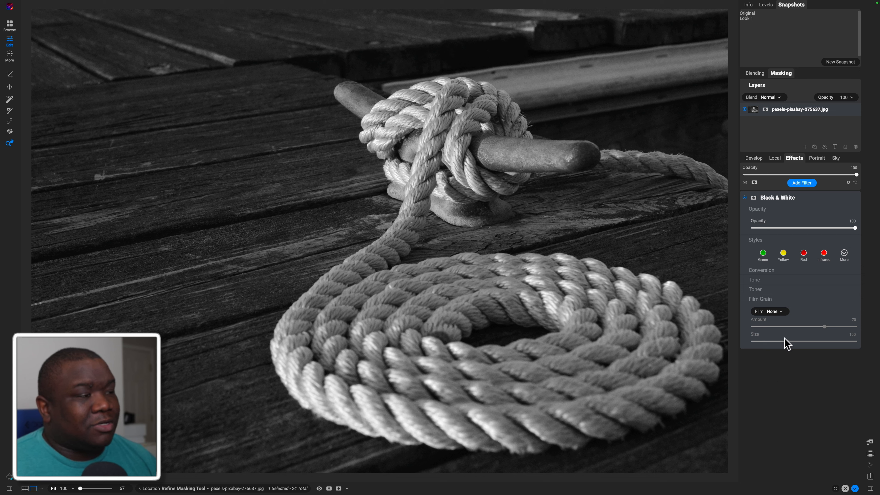
pyautogui.click(781, 312)
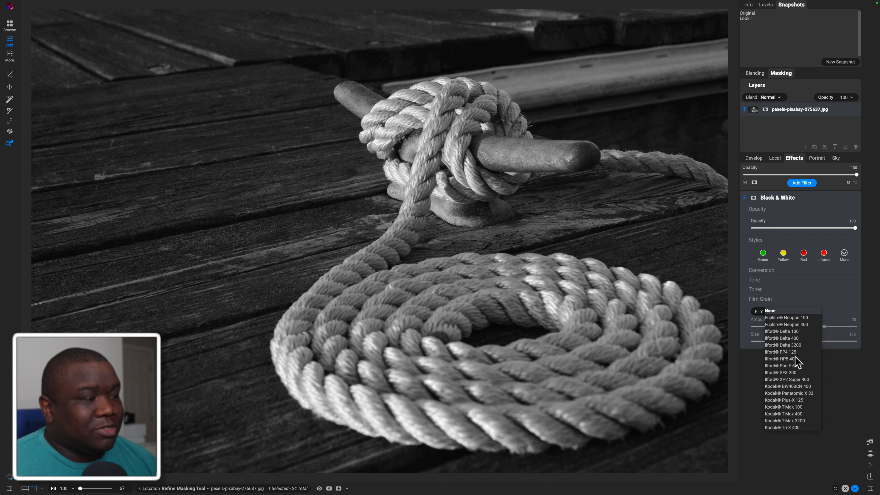
pyautogui.click(792, 380)
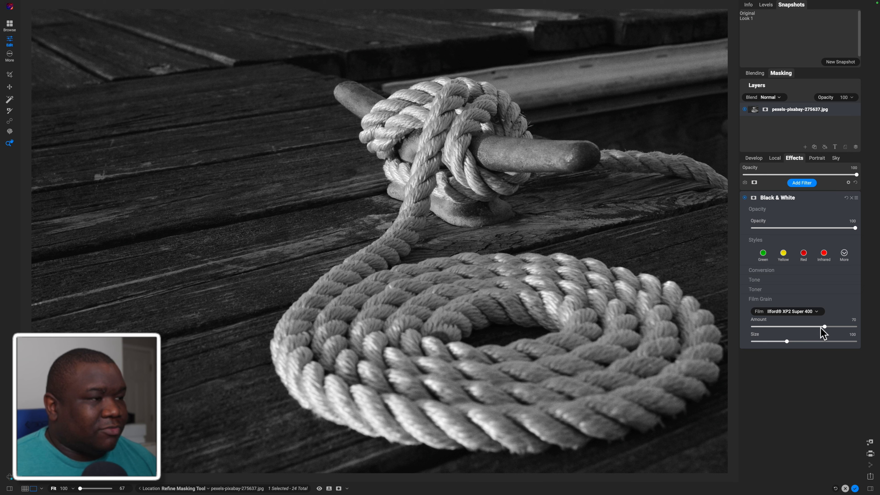
pyautogui.moveTo(787, 342); pyautogui.dragTo(858, 341)
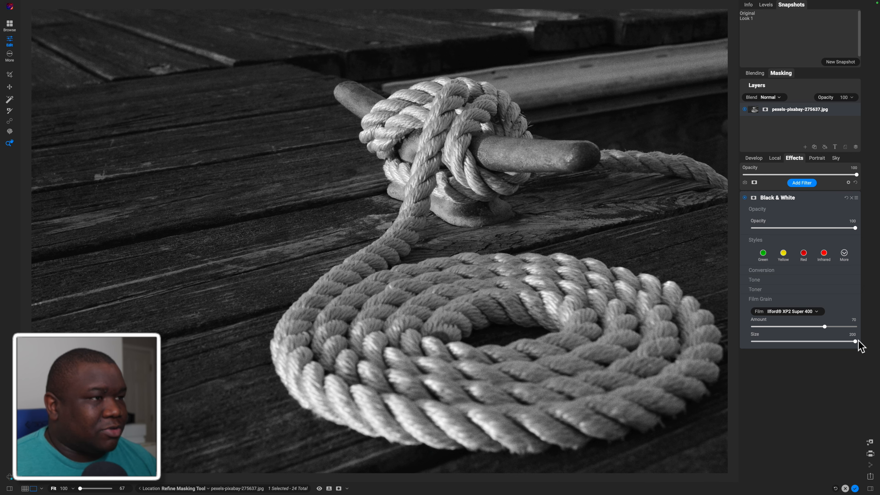
pyautogui.moveTo(824, 328); pyautogui.dragTo(864, 334)
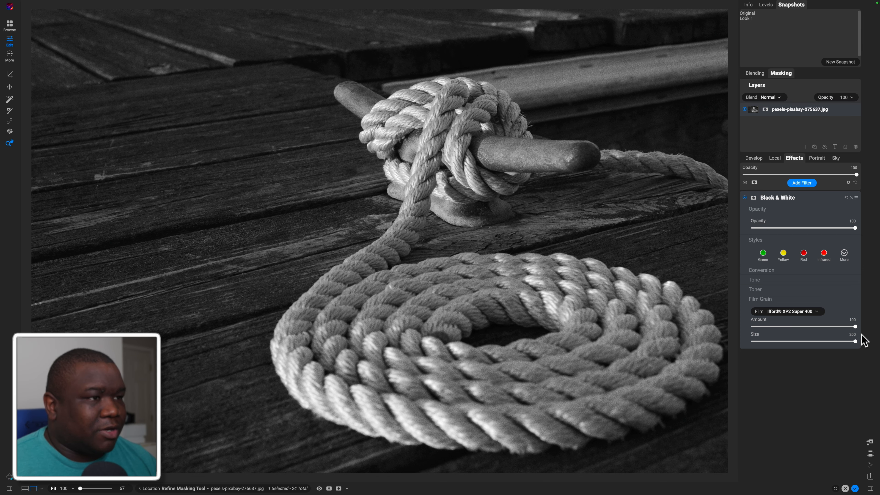
# Compare the film grain between None and Ilford XP2 Super 400, leave the film at None, and collapse the Black & White filter
pyautogui.click(336, 184)
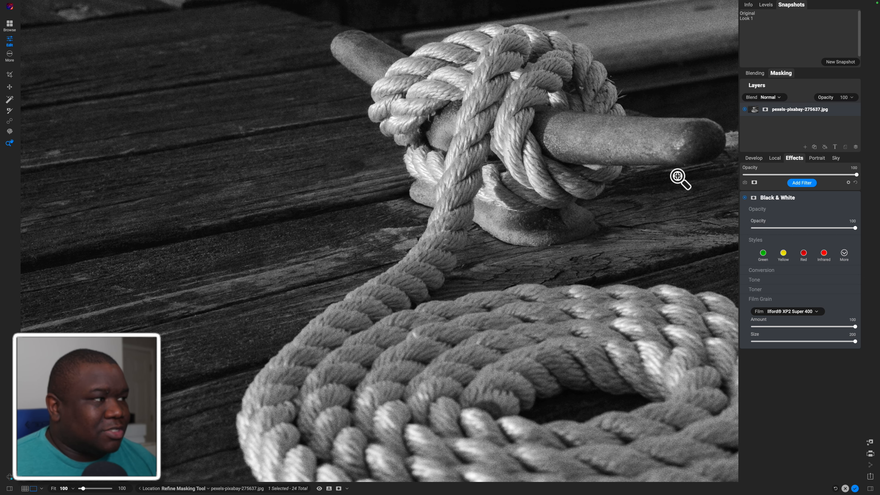
pyautogui.click(773, 311)
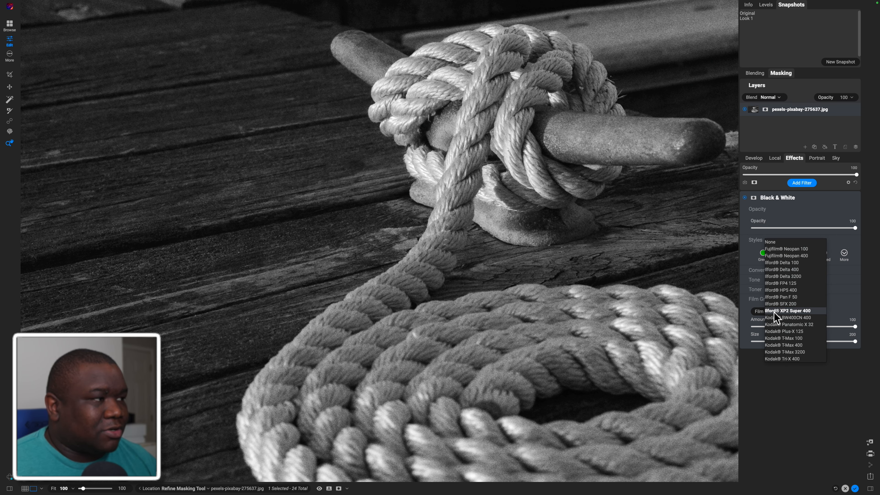
pyautogui.click(782, 243)
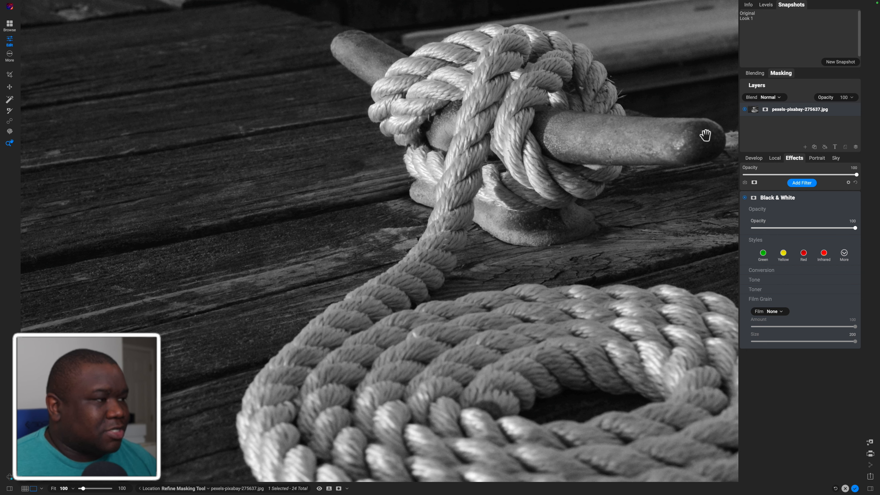
pyautogui.click(776, 312)
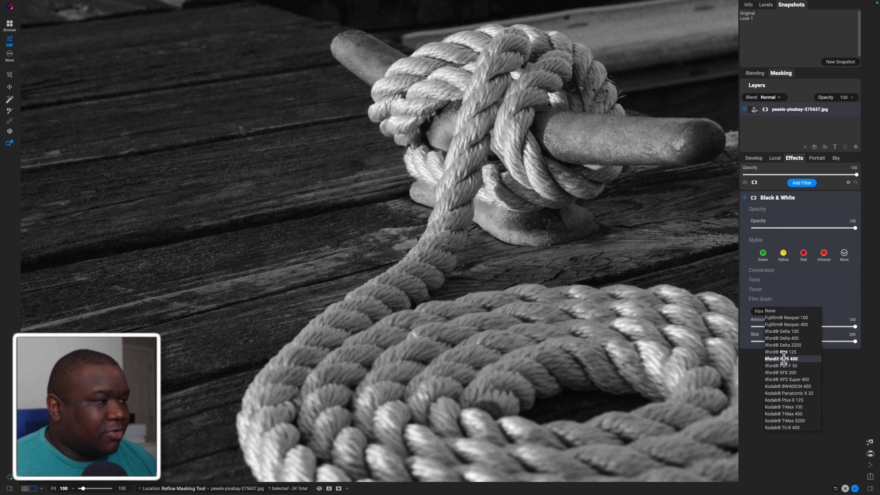
pyautogui.click(794, 378)
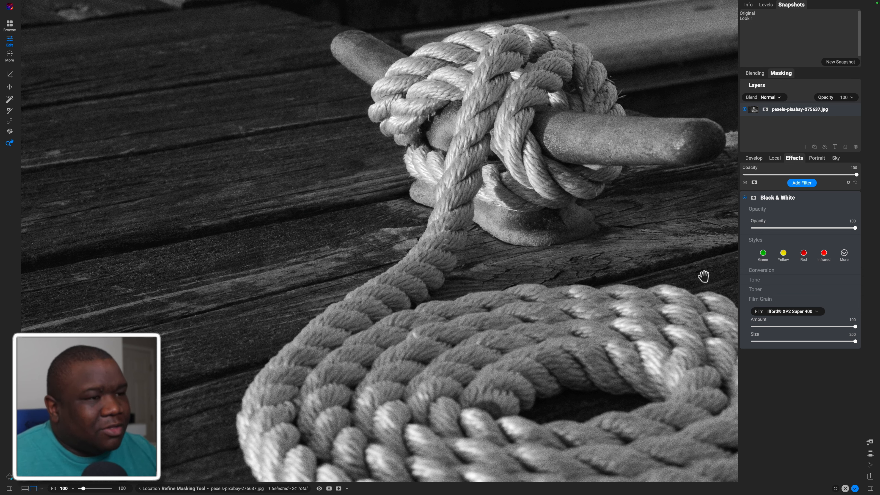
pyautogui.click(787, 312)
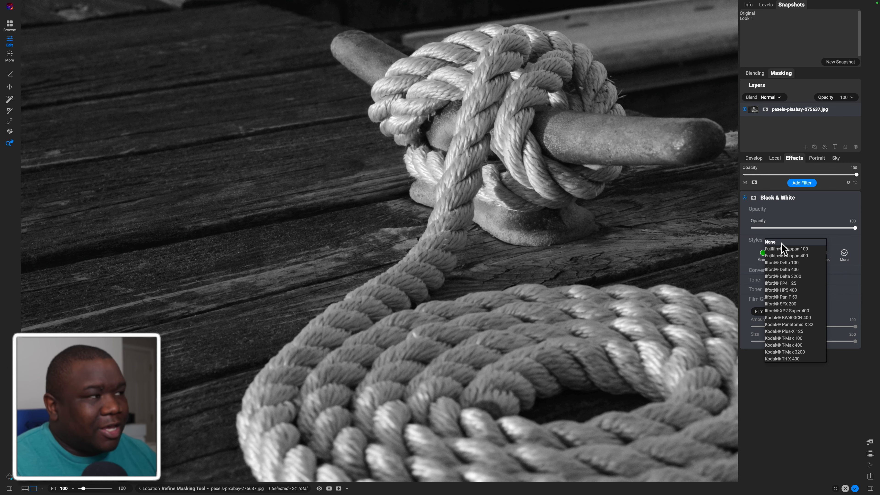
pyautogui.click(781, 243)
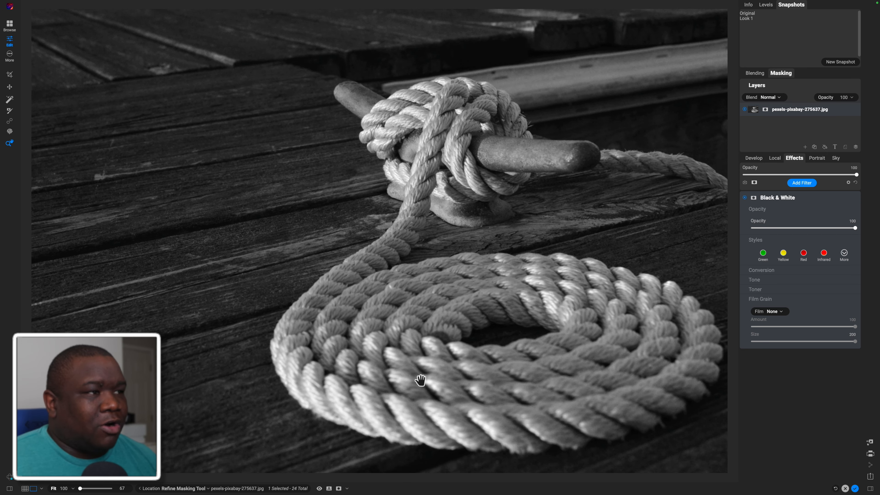
pyautogui.click(798, 200)
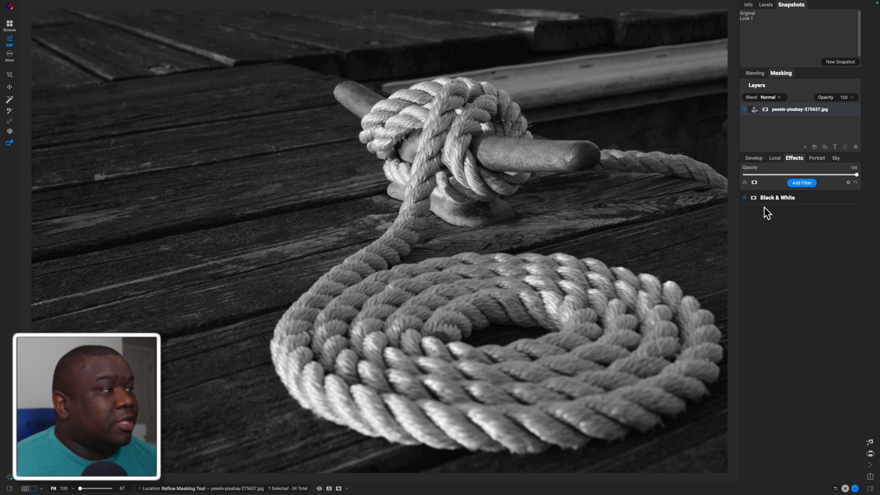
# Add a local adjustment and place a Linear Top gradient mask across the photo at the height of the cleat
pyautogui.click(775, 158)
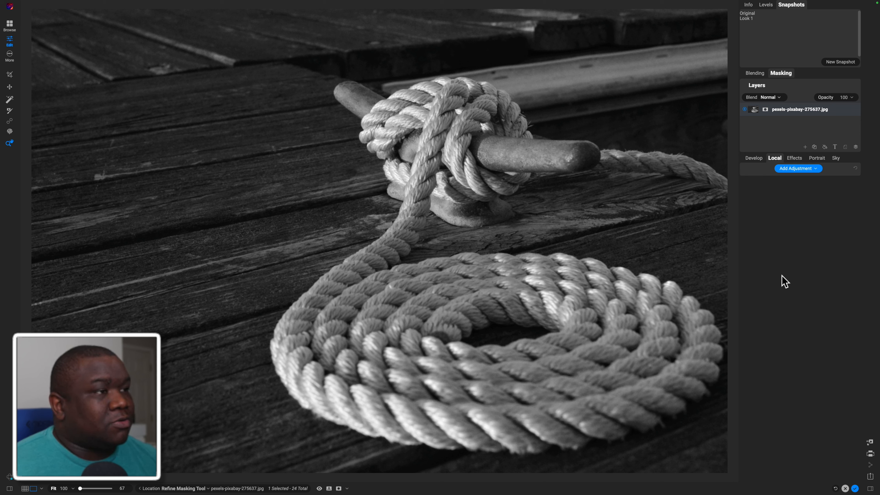
pyautogui.click(796, 169)
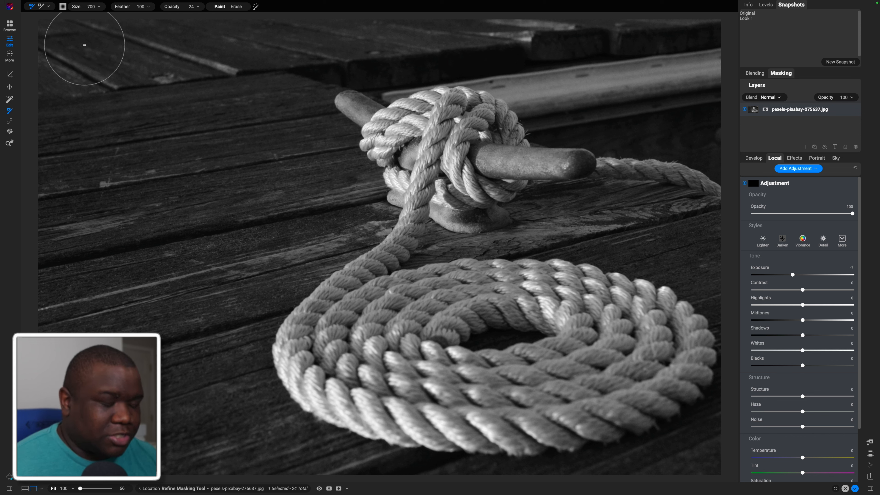
pyautogui.press('u')
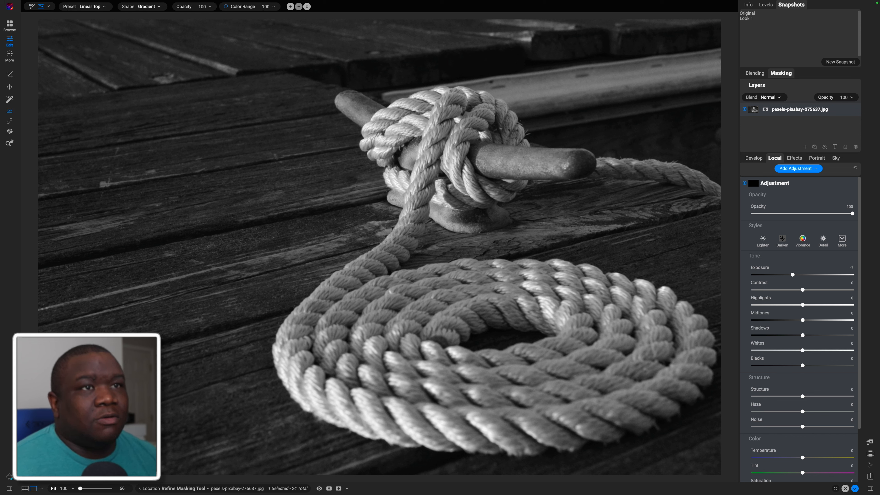
pyautogui.click(100, 7)
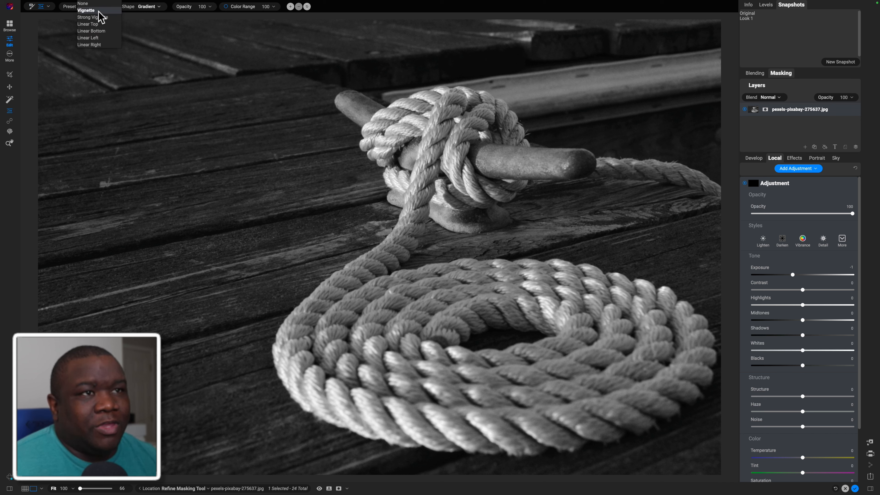
pyautogui.click(149, 6)
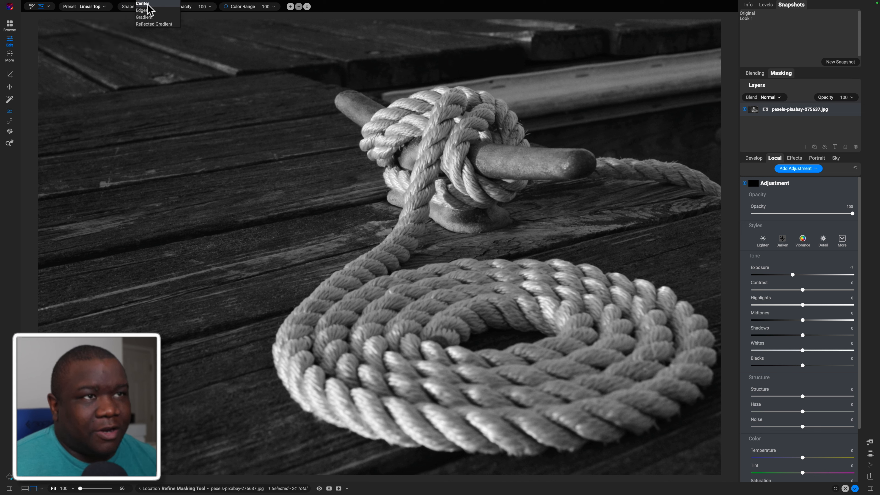
pyautogui.click(144, 17)
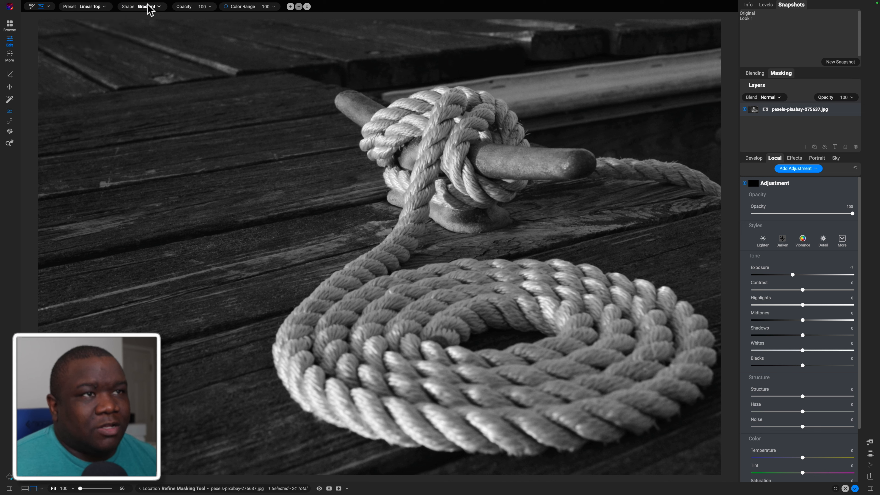
pyautogui.click(202, 176)
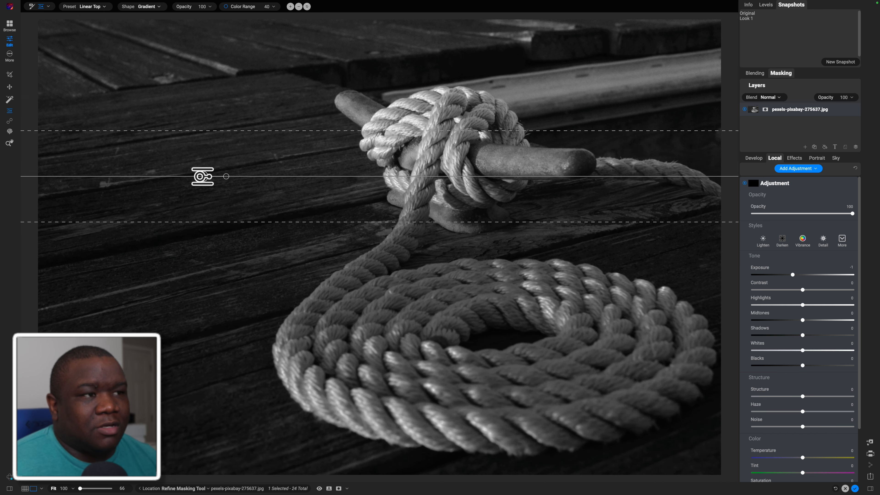
# Try the other shapes on the gradient mask and set its shape to Edges
pyautogui.click(153, 7)
pyautogui.click(154, 17)
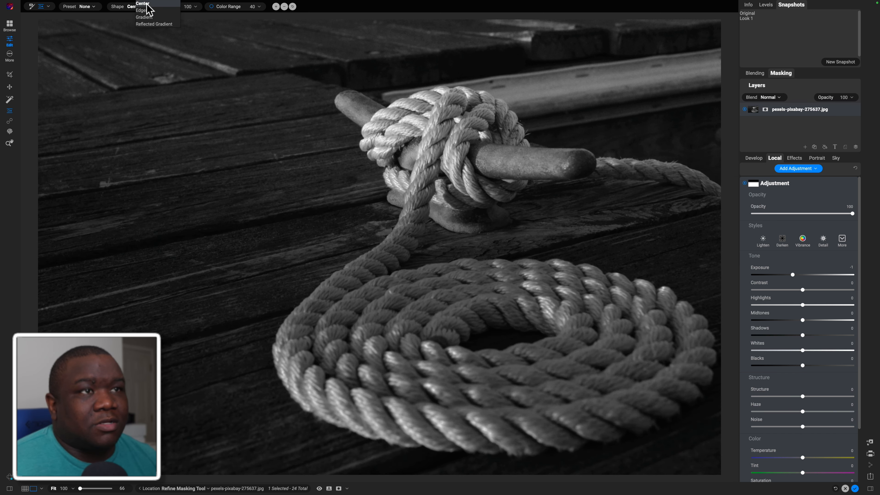
pyautogui.click(155, 8)
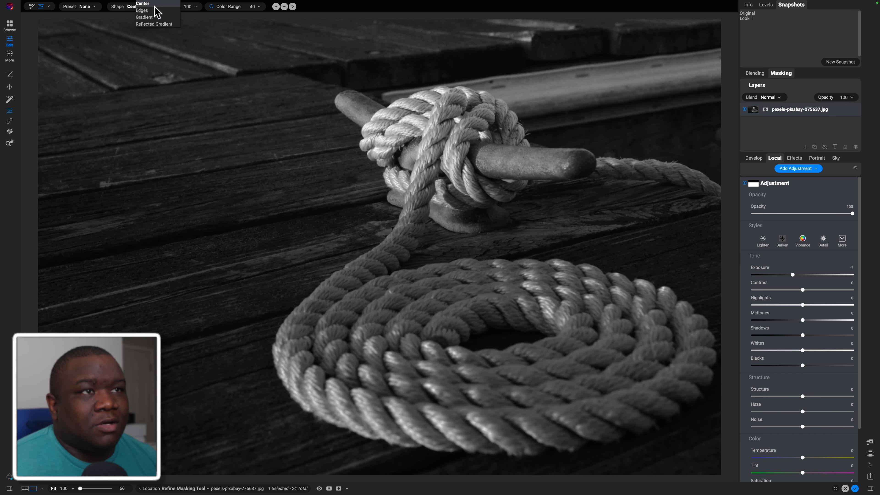
pyautogui.click(155, 17)
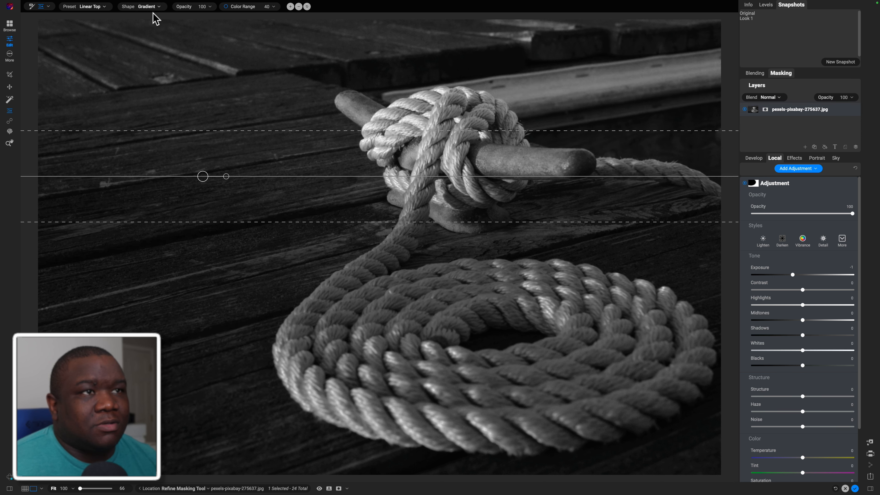
pyautogui.click(152, 10)
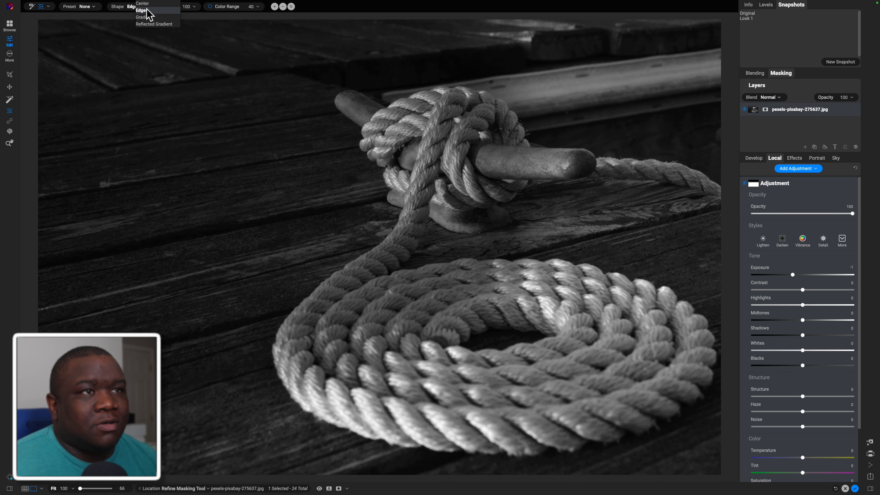
pyautogui.click(147, 10)
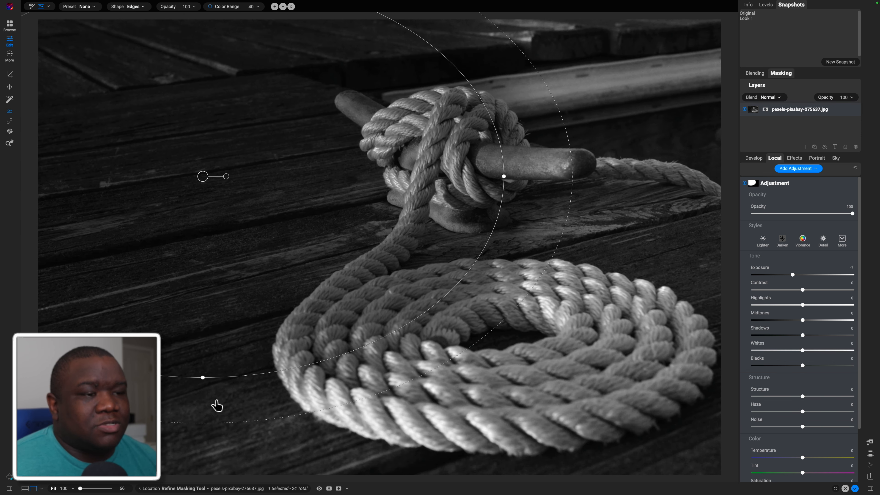
# Shrink the round mask, move it onto the planks beside the cleat, and stretch and tilt it along the boards
pyautogui.moveTo(218, 374); pyautogui.dragTo(274, 233)
pyautogui.moveTo(202, 176); pyautogui.dragTo(244, 210)
pyautogui.moveTo(261, 281); pyautogui.dragTo(245, 243)
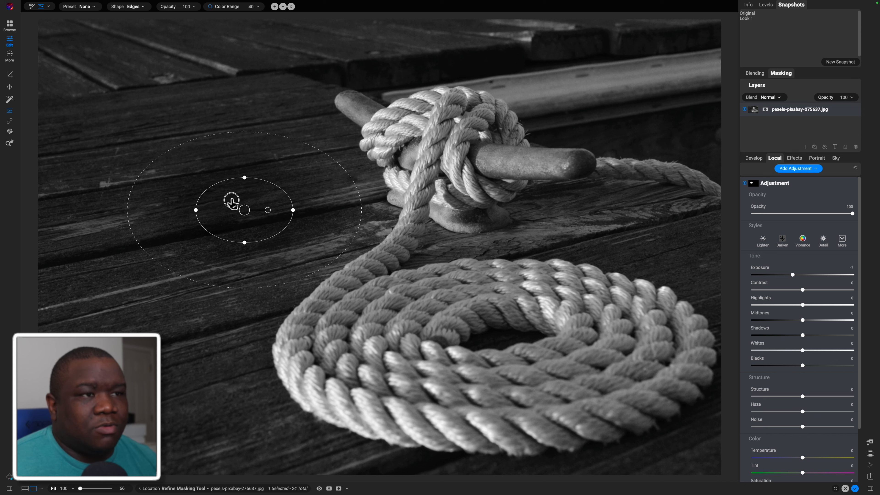
pyautogui.moveTo(252, 212); pyautogui.dragTo(328, 150)
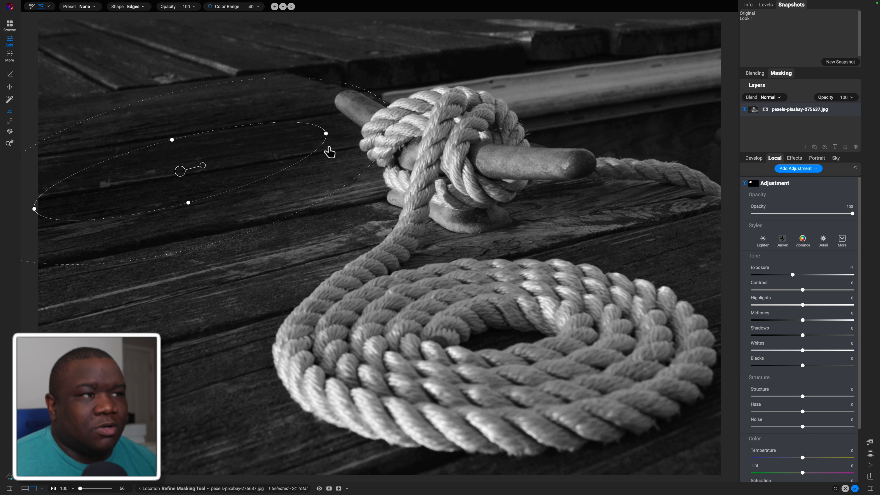
# Widen the mask's feather, tilt it more steeply, shrink its inner ellipse, and reposition it over the planks beside the rope
pyautogui.moveTo(177, 173); pyautogui.dragTo(183, 157)
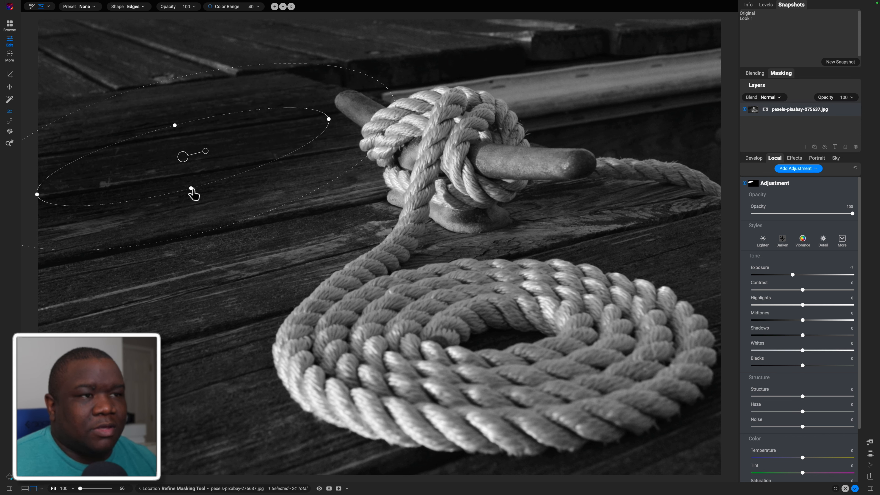
pyautogui.moveTo(191, 192); pyautogui.dragTo(193, 196)
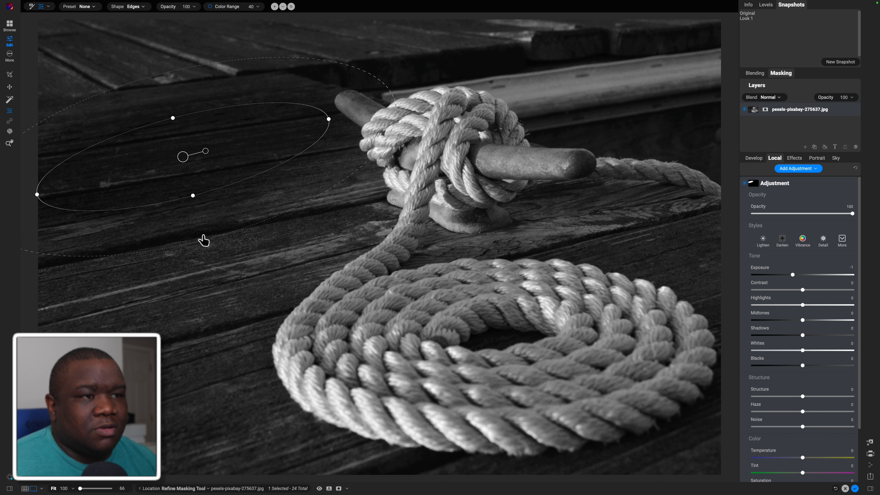
pyautogui.moveTo(206, 245); pyautogui.dragTo(206, 281)
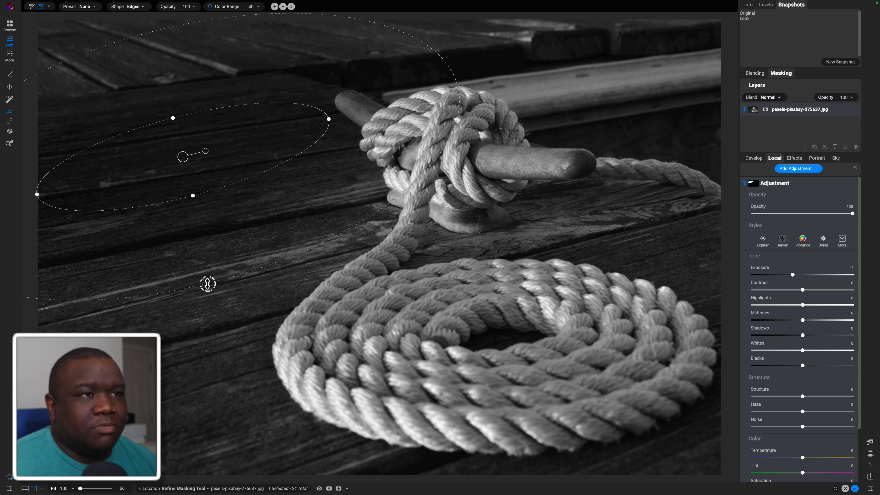
pyautogui.moveTo(204, 151); pyautogui.dragTo(168, 181)
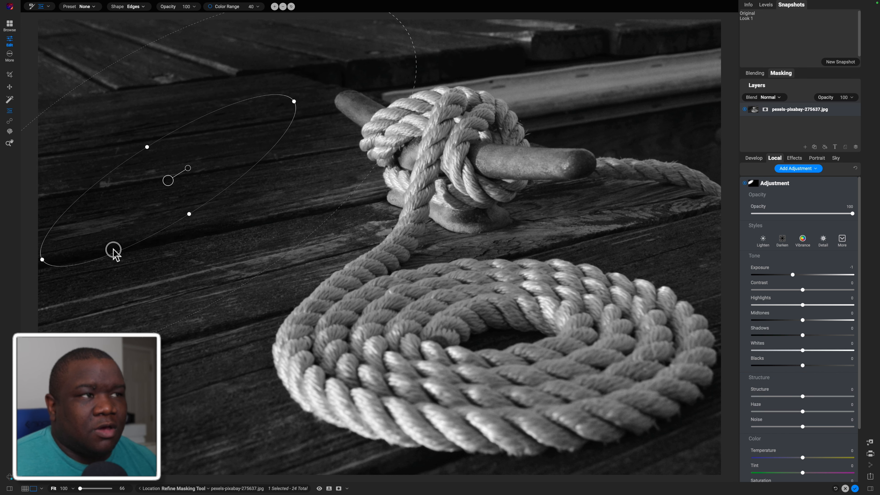
pyautogui.moveTo(112, 250); pyautogui.dragTo(142, 216)
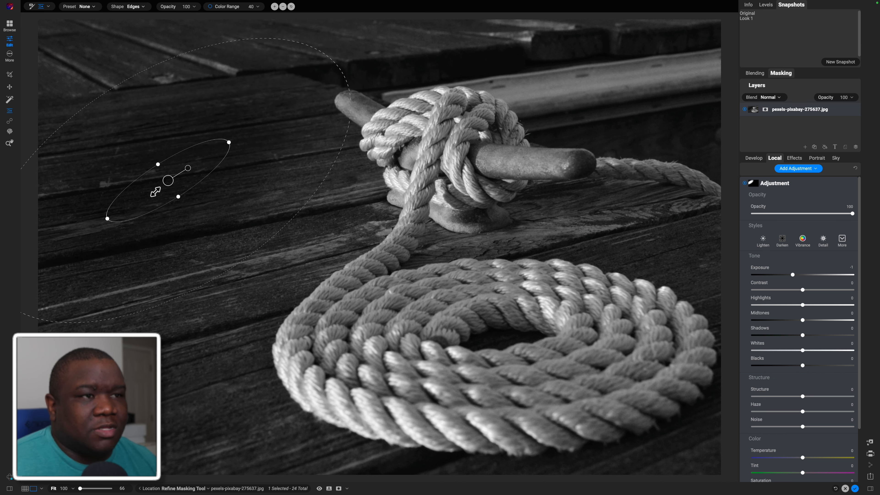
pyautogui.moveTo(166, 182)
pyautogui.mouseDown()
pyautogui.moveTo(160, 192)
pyautogui.moveTo(169, 195)
pyautogui.mouseUp()
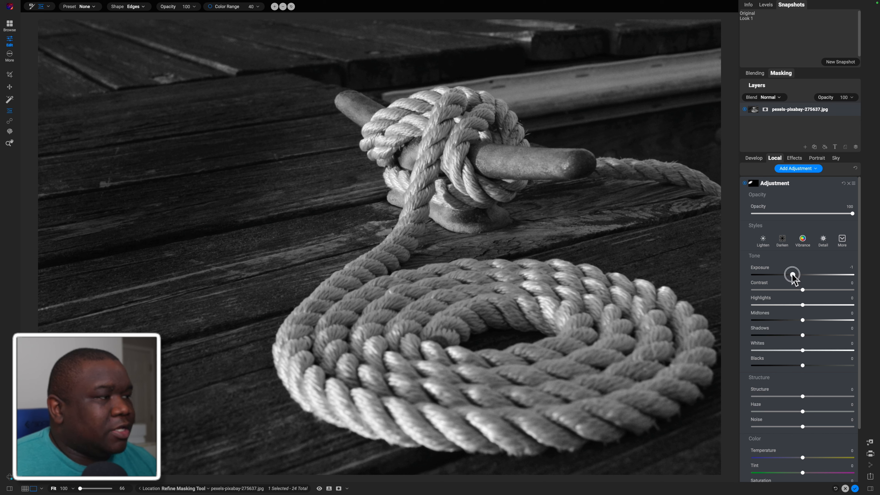
# Set the plank adjustment's Exposure to -0.55 and Contrast to 34
pyautogui.moveTo(793, 275); pyautogui.dragTo(797, 277)
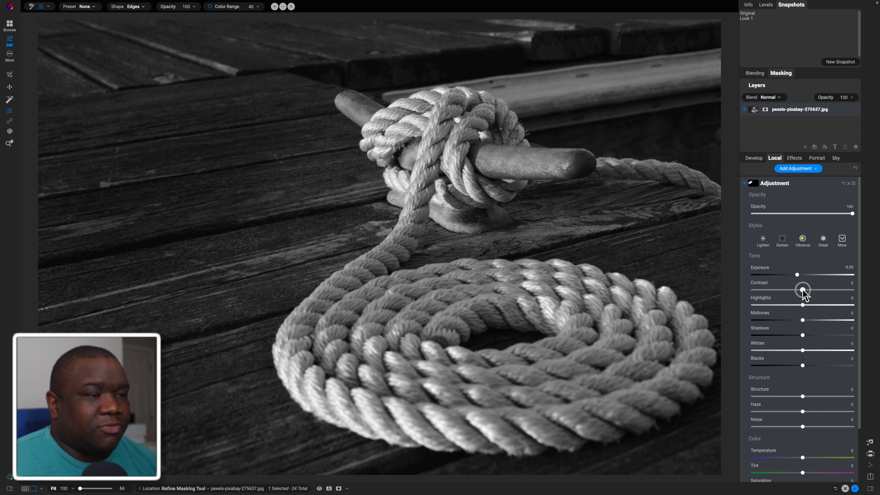
pyautogui.moveTo(802, 289)
pyautogui.mouseDown()
pyautogui.moveTo(826, 289)
pyautogui.moveTo(819, 292)
pyautogui.mouseUp()
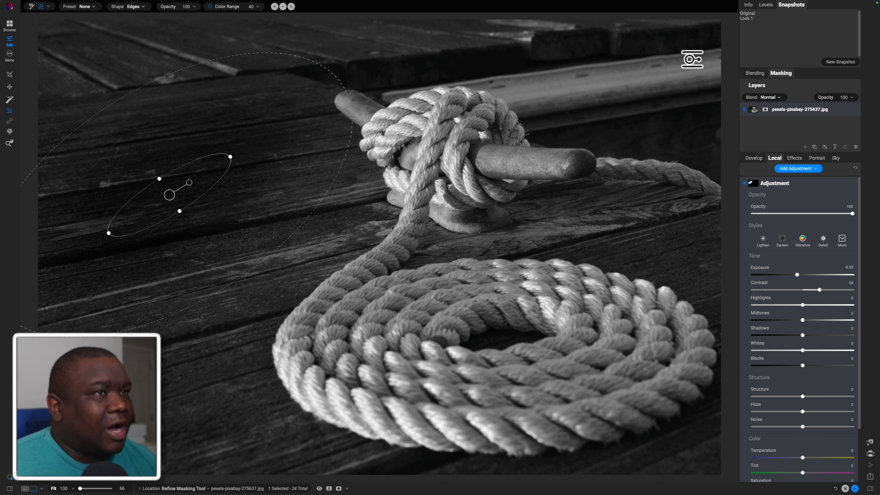
pyautogui.click(795, 177)
# Add another local adjustment with a slightly tilted gradient mask over the far planks and set its Exposure to -0.3
pyautogui.click(794, 170)
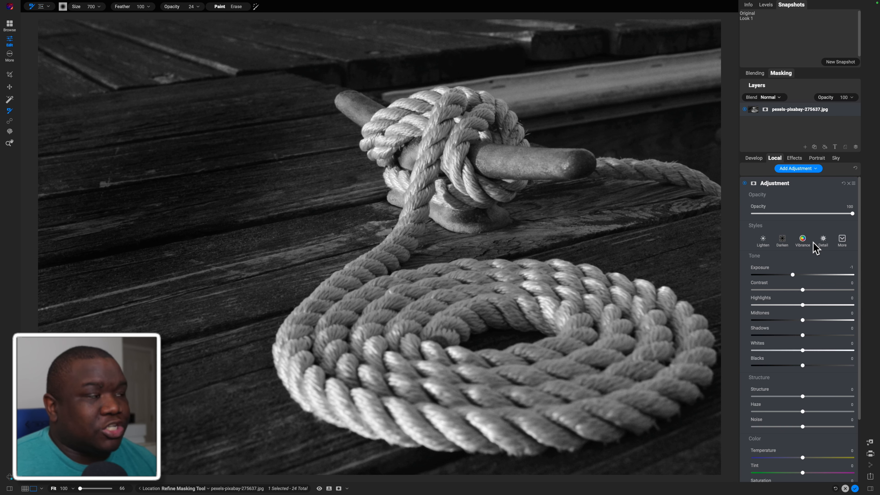
pyautogui.click(49, 6)
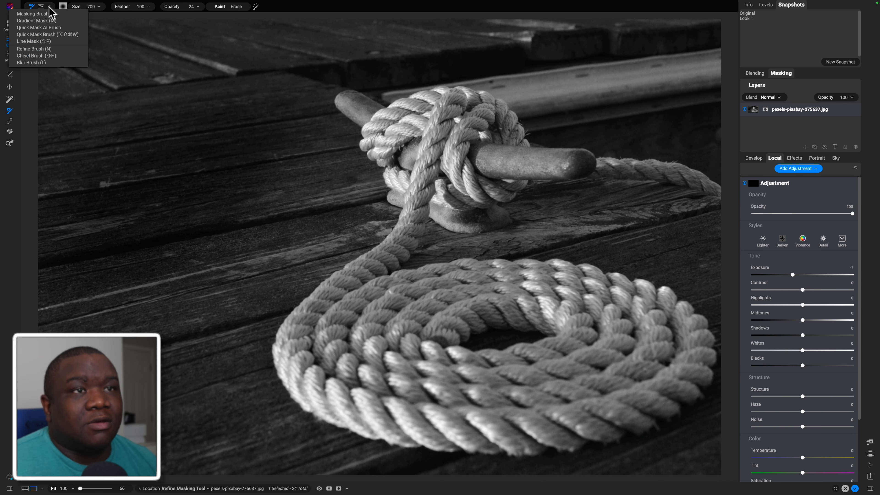
pyautogui.click(37, 20)
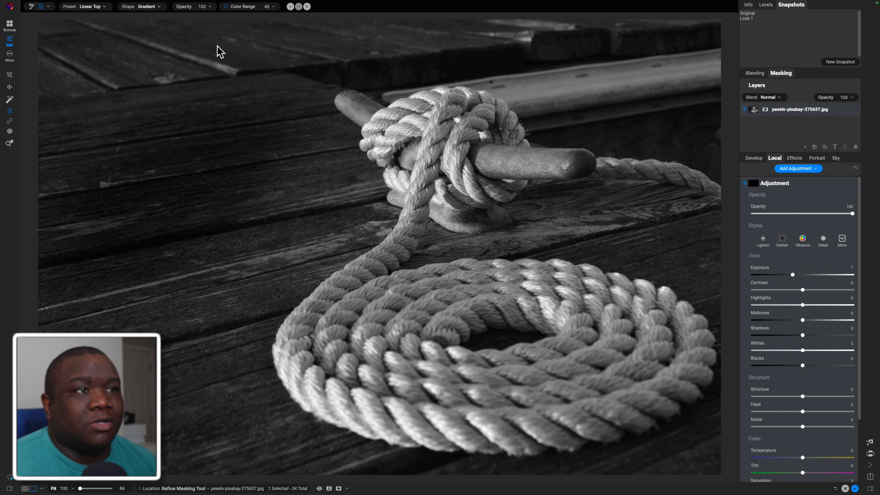
pyautogui.click(260, 55)
pyautogui.moveTo(284, 56); pyautogui.dragTo(238, 64)
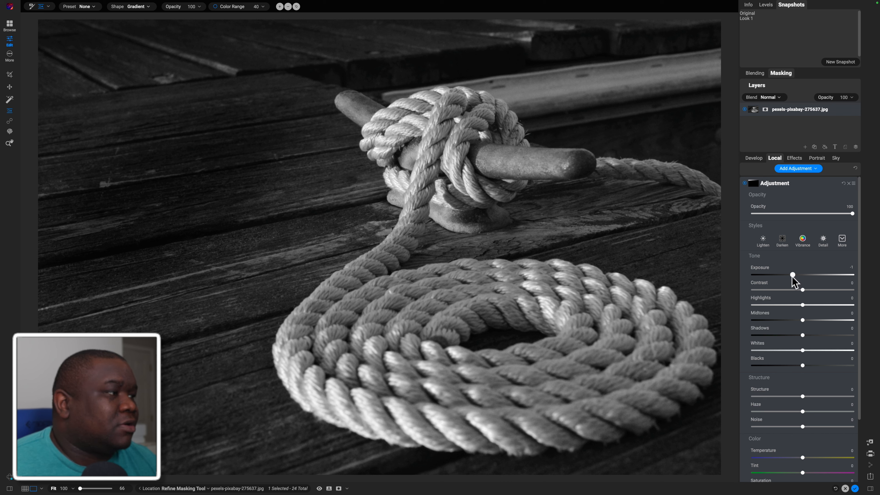
pyautogui.moveTo(793, 276); pyautogui.dragTo(801, 277)
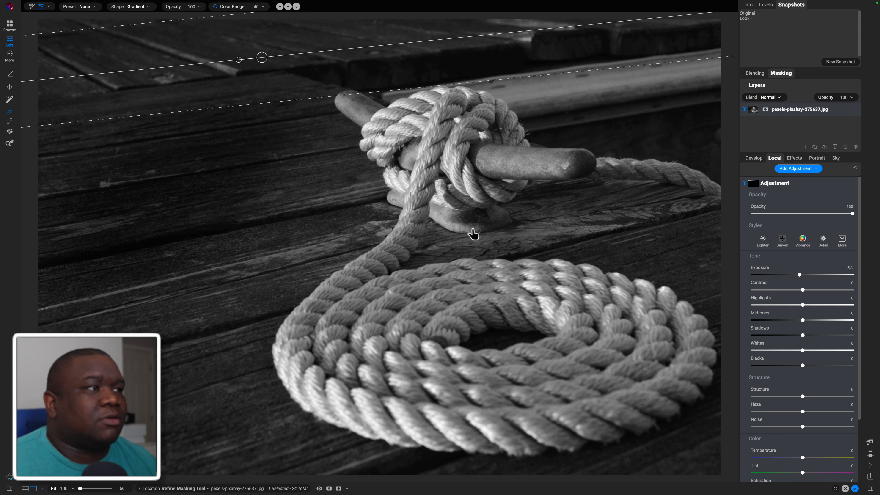
# Compare the photo without the far-plank adjustment, and add a new local adjustment with a tilted gradient mask over the near corner planks beside the coil
pyautogui.click(743, 183)
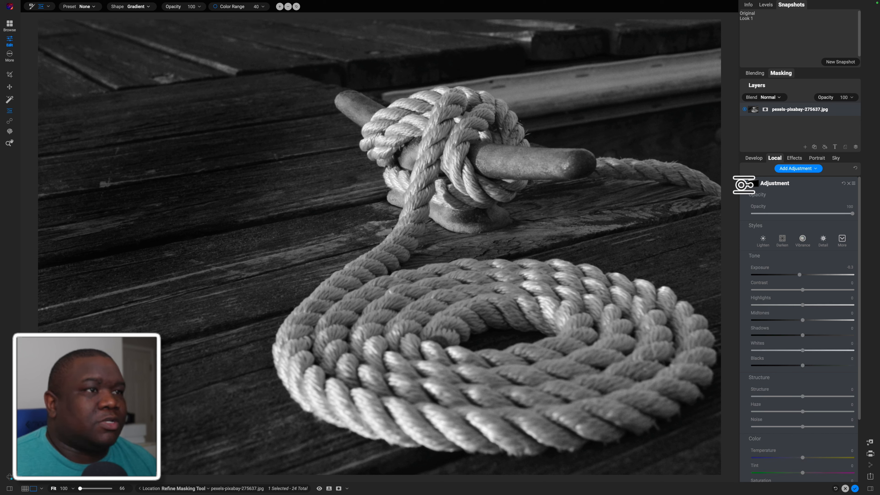
pyautogui.click(744, 183)
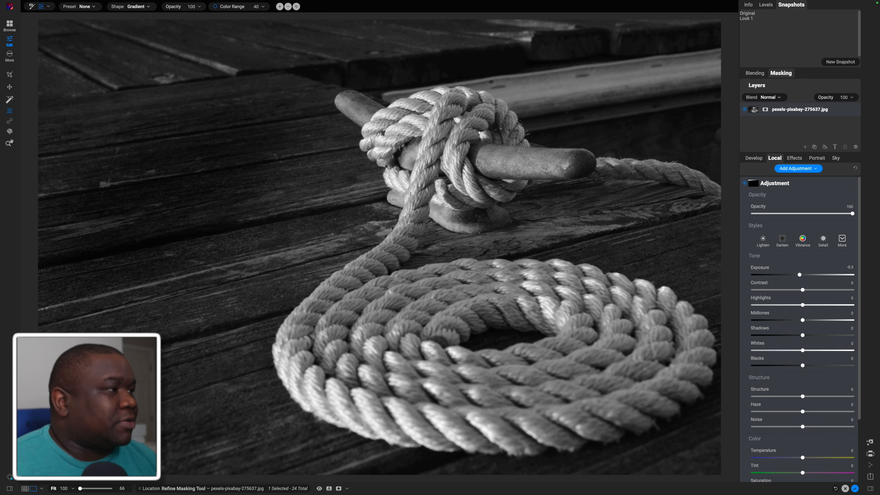
pyautogui.click(795, 168)
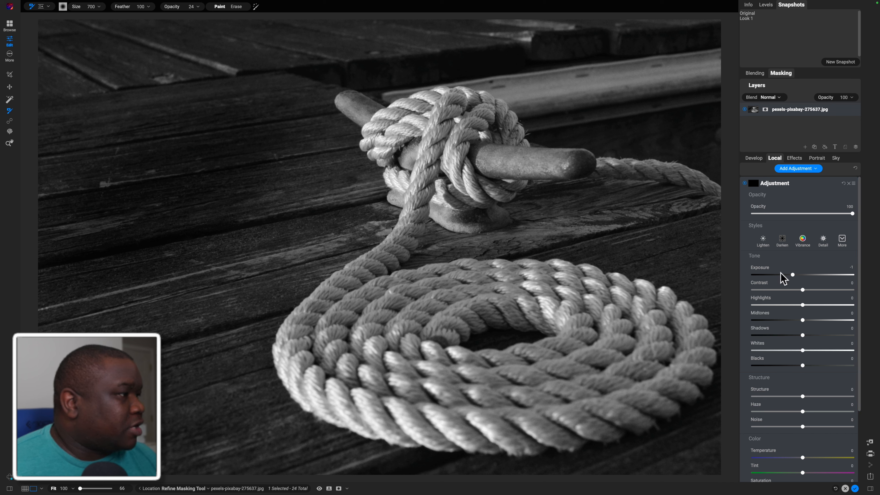
pyautogui.click(41, 7)
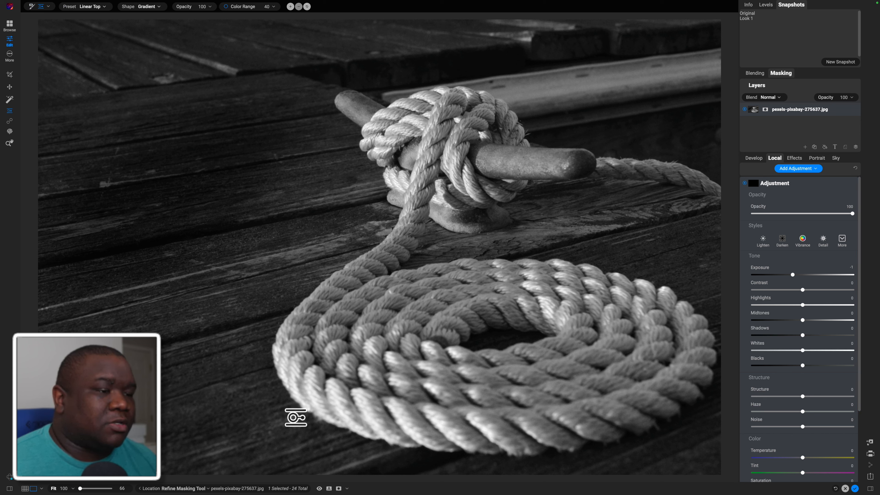
pyautogui.click(294, 417)
pyautogui.moveTo(319, 421); pyautogui.dragTo(297, 416)
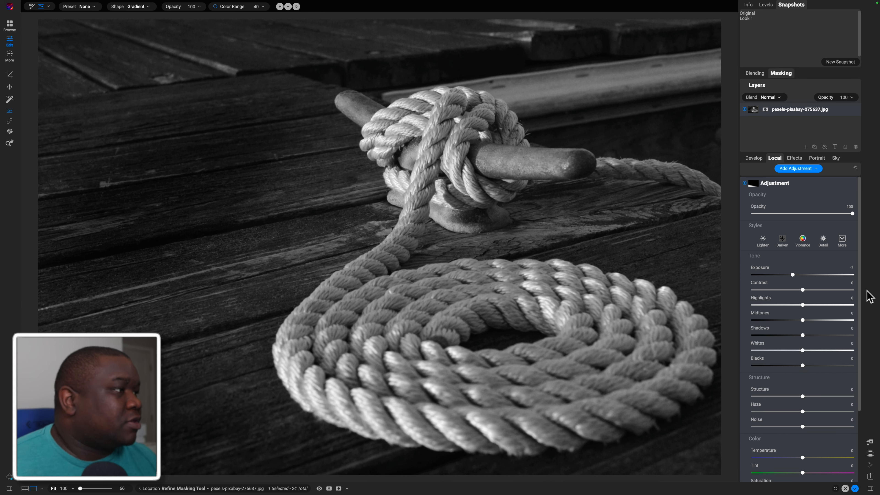
pyautogui.click(793, 184)
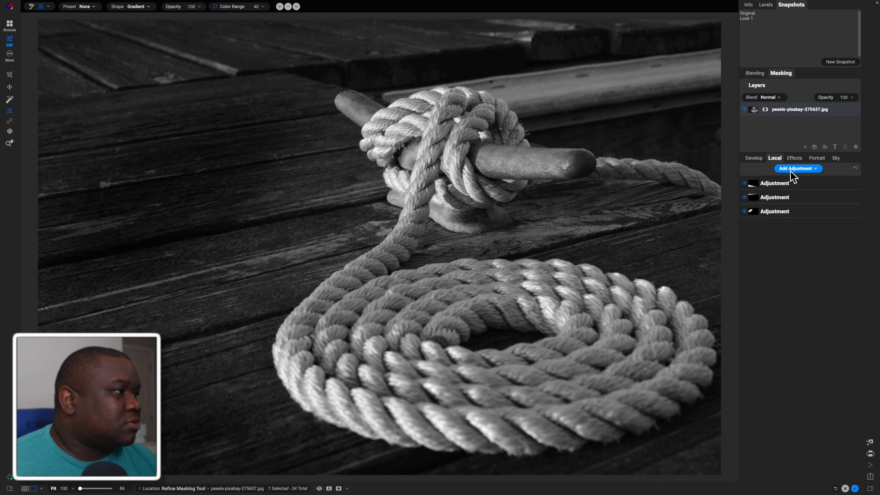
# Add another local adjustment with a Linear Bottom gradient mask and place it diagonally across the far corner behind the cleat
pyautogui.click(791, 182)
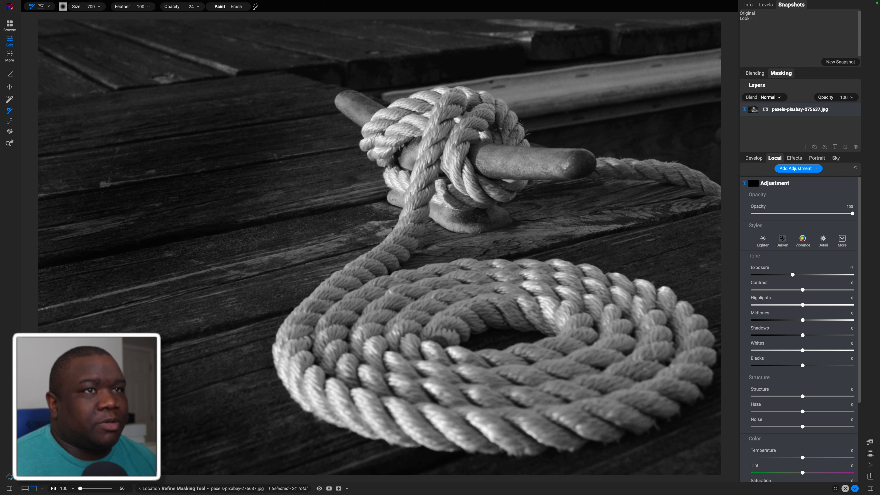
pyautogui.click(40, 6)
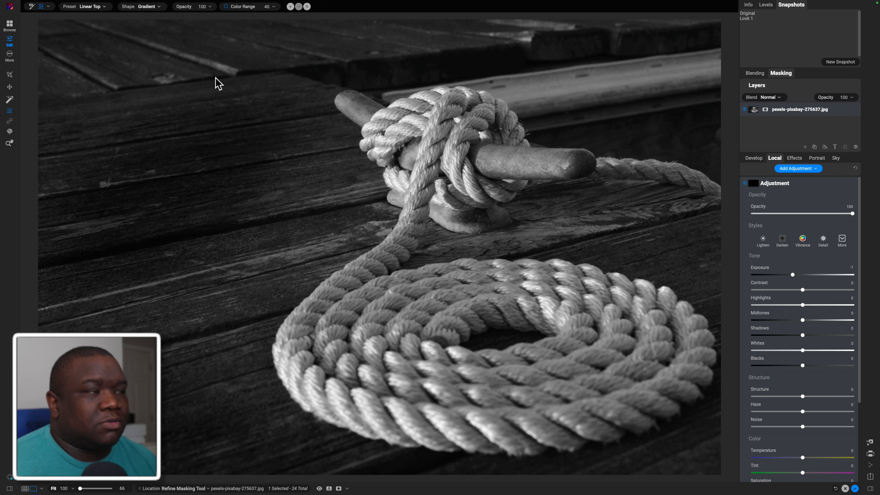
pyautogui.moveTo(0, 0)
pyautogui.click(49, 12)
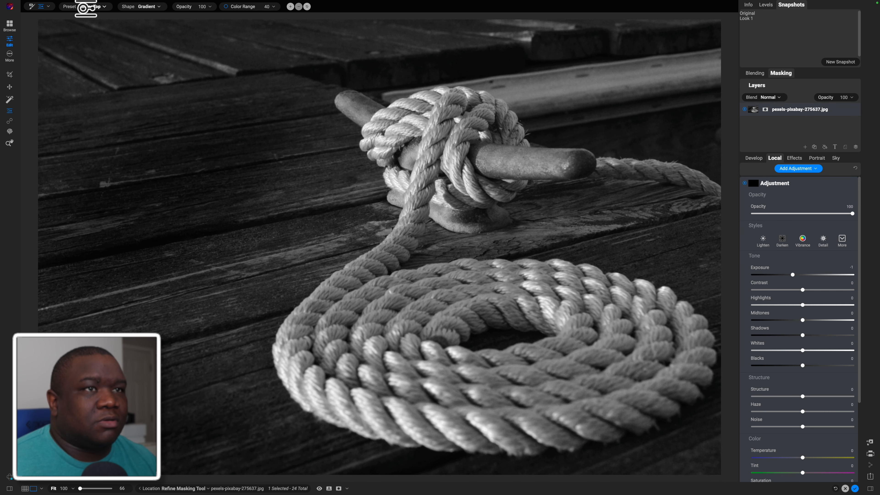
pyautogui.click(97, 6)
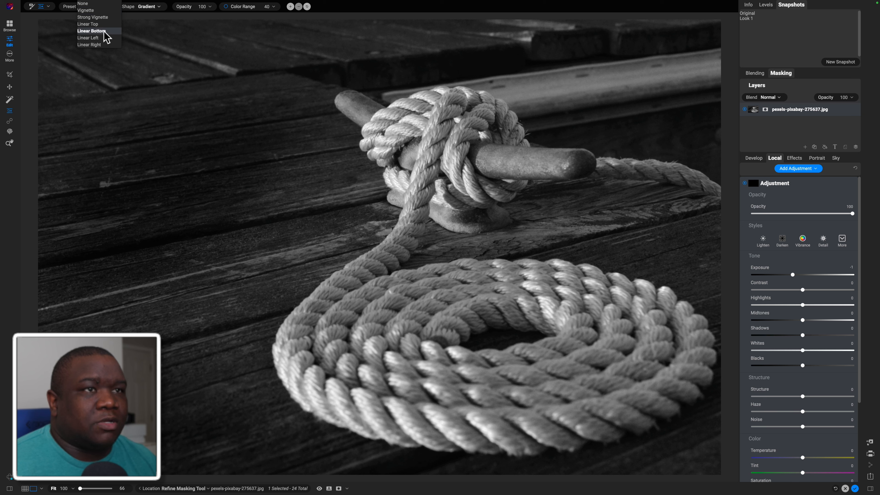
pyautogui.click(91, 31)
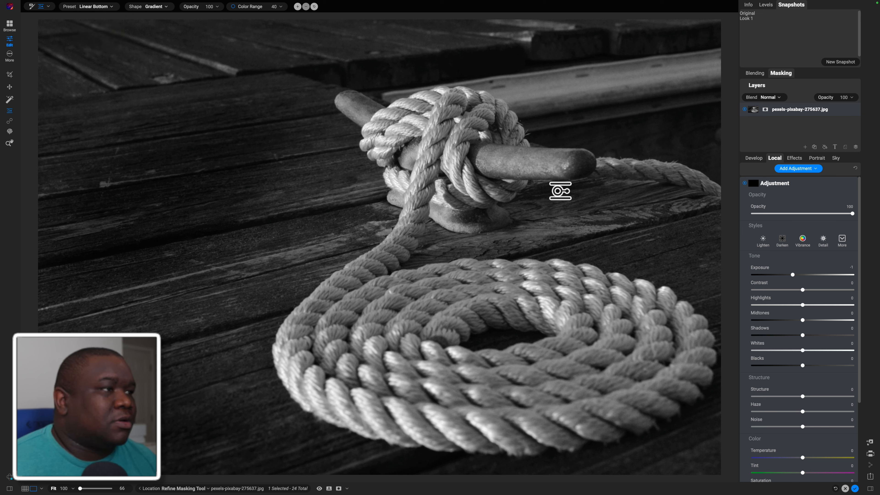
pyautogui.click(560, 191)
pyautogui.moveTo(560, 191); pyautogui.dragTo(632, 99)
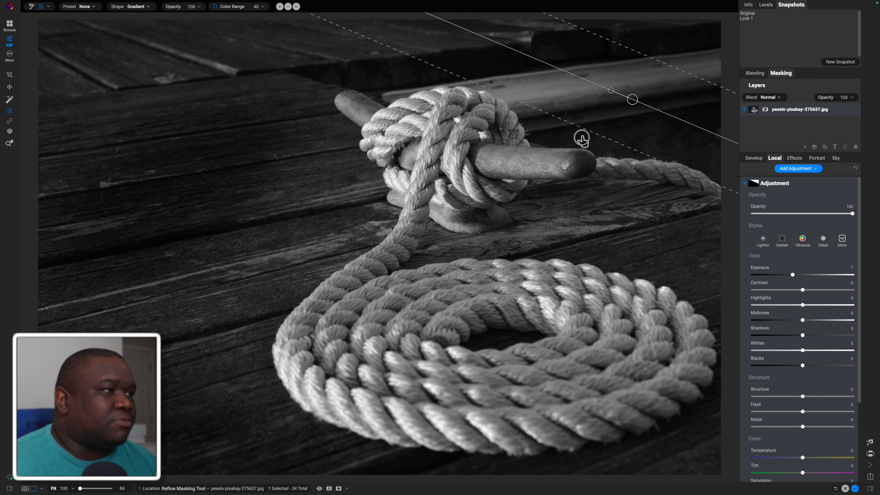
# Widen the diagonal gradient's feather, shift it slightly closer to the cleat, and compare the photo with and without the adjustment
pyautogui.moveTo(582, 139); pyautogui.dragTo(470, 273)
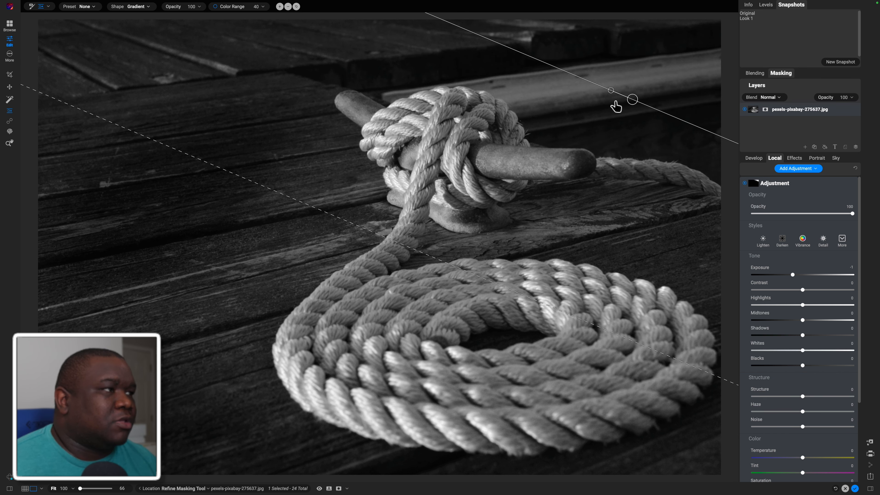
pyautogui.moveTo(631, 100); pyautogui.dragTo(624, 123)
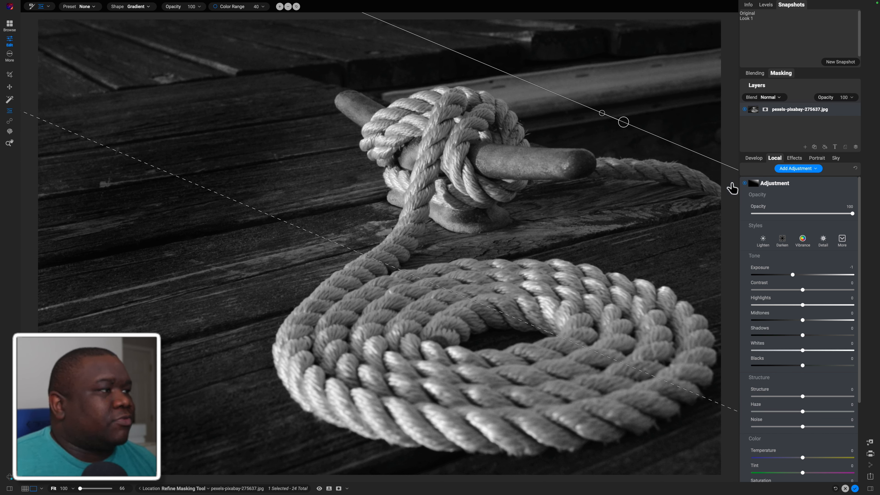
pyautogui.click(745, 183)
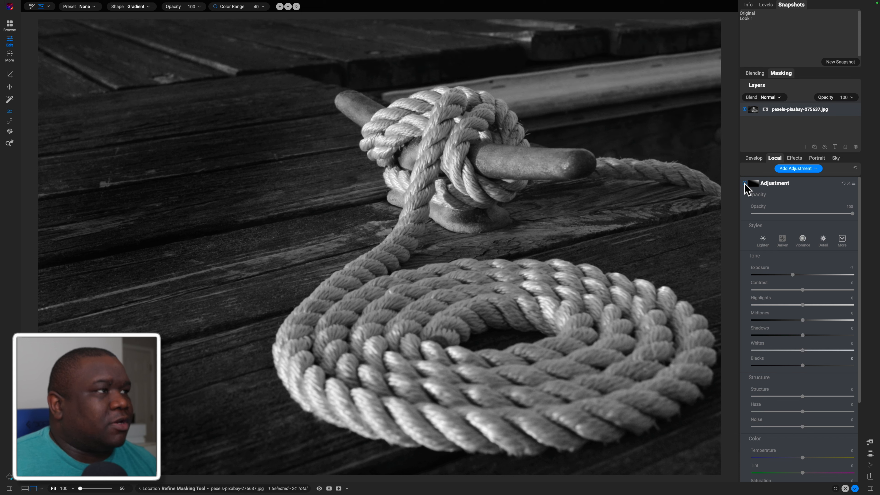
pyautogui.click(745, 183)
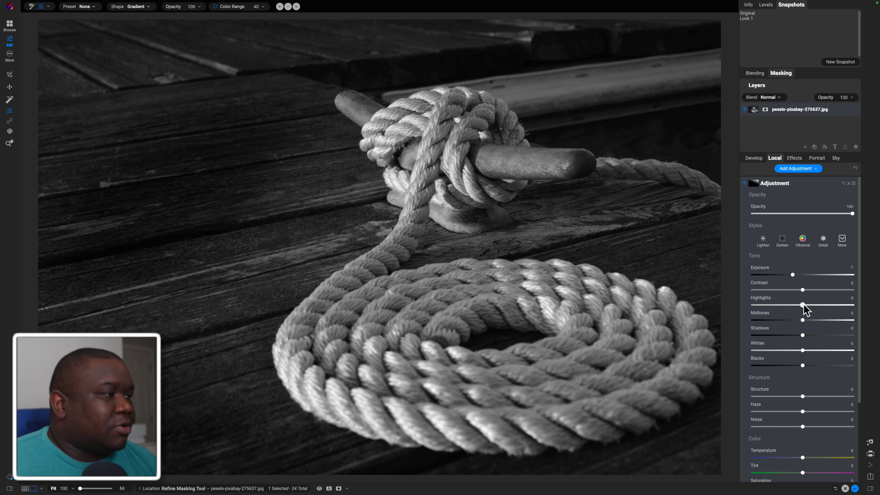
# Set the diagonal gradient adjustment's Highlights to 28 and Whites to 11, and collapse its settings
pyautogui.moveTo(805, 304); pyautogui.dragTo(816, 304)
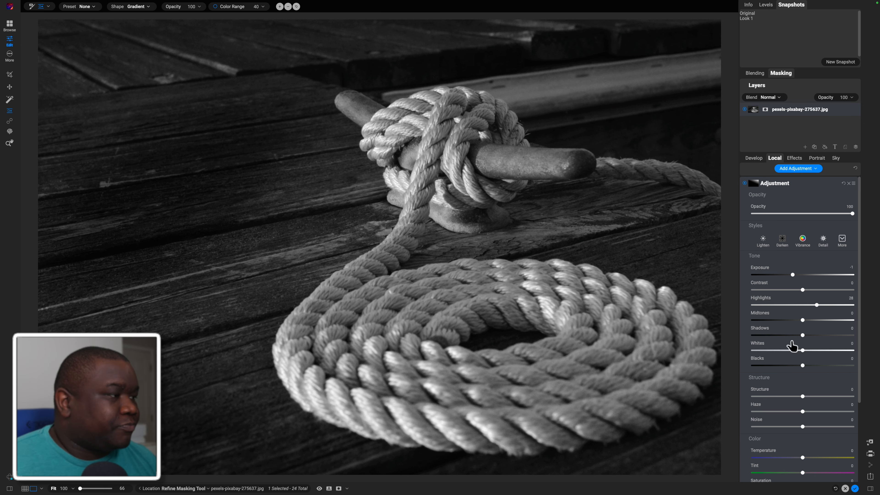
pyautogui.moveTo(805, 350); pyautogui.dragTo(806, 351)
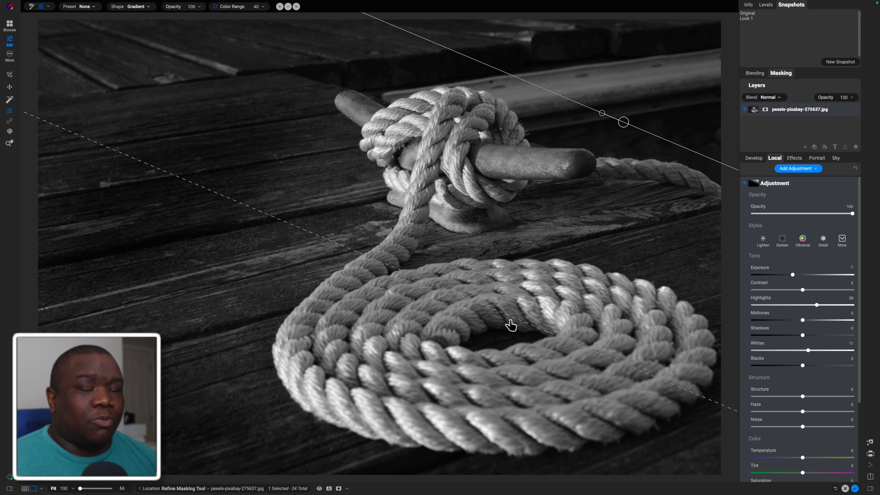
pyautogui.click(802, 184)
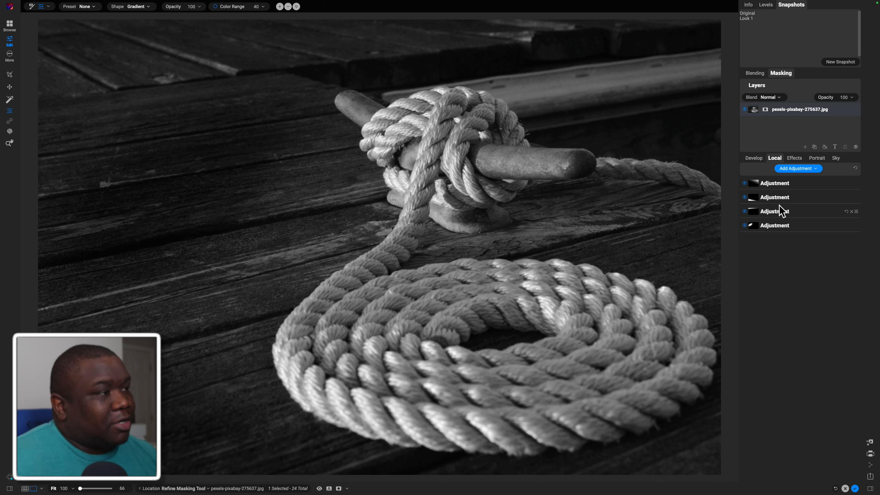
# Add a new local adjustment for the rope with Shadows 11, Highlights 10 and Whites 7
pyautogui.click(790, 170)
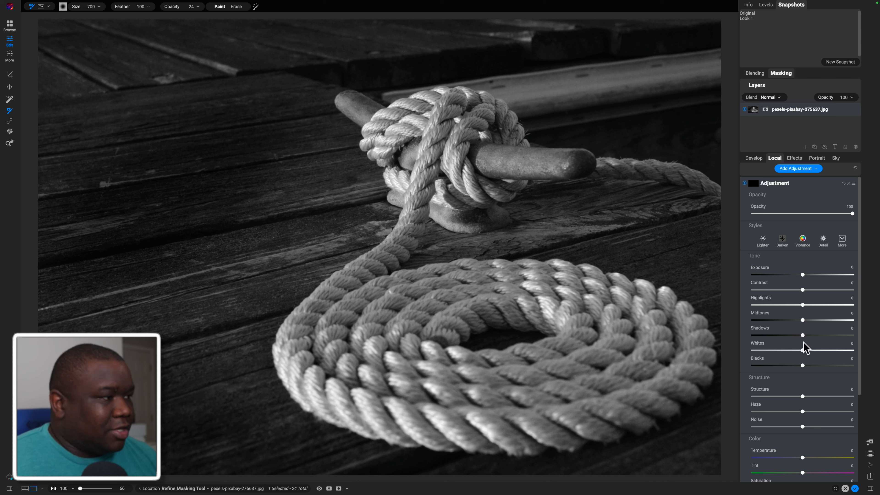
pyautogui.moveTo(802, 335); pyautogui.dragTo(807, 335)
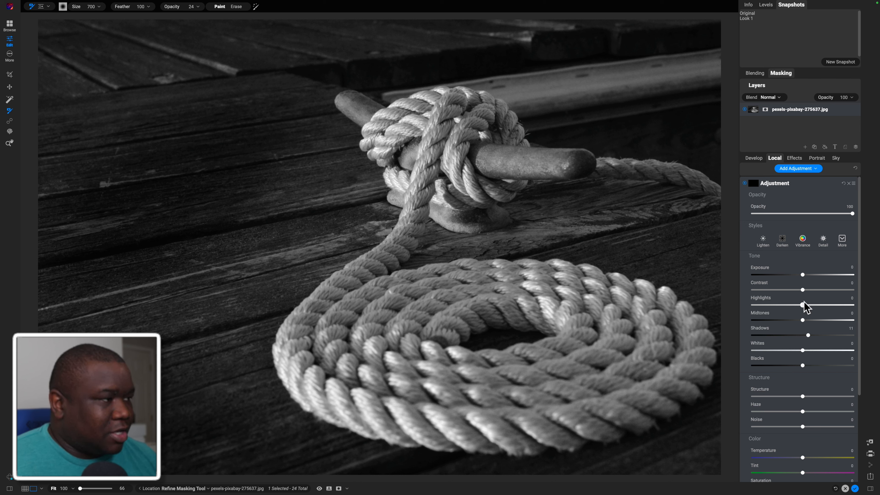
pyautogui.moveTo(802, 304); pyautogui.dragTo(808, 305)
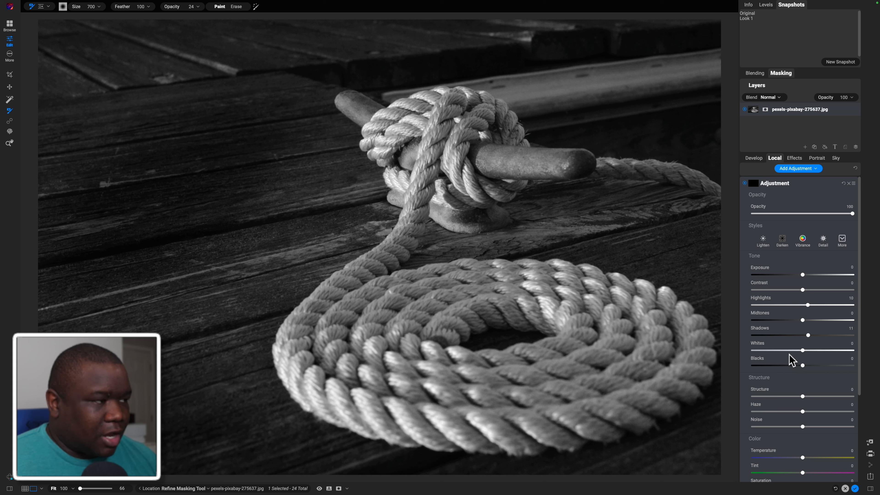
pyautogui.moveTo(802, 350); pyautogui.dragTo(806, 352)
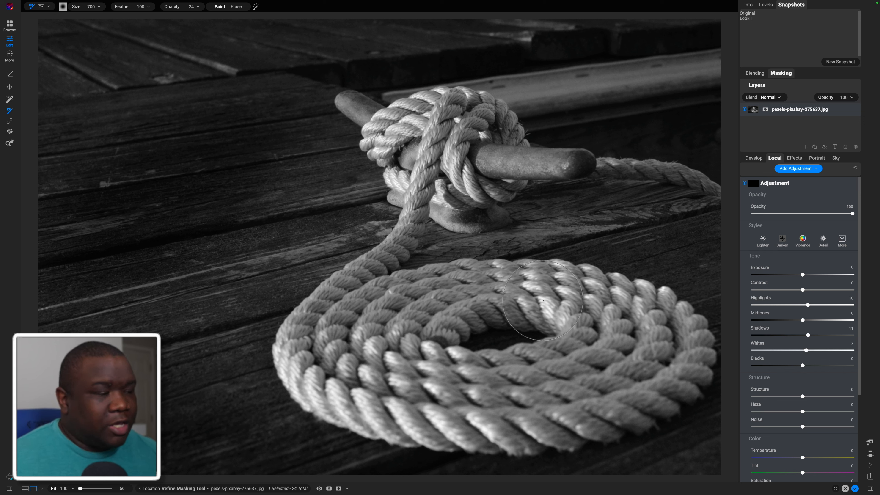
# Brush the new adjustment onto the coiled rope at 24 opacity, varying the brush size between 200 and 500 to fit the strands
pyautogui.press('[')
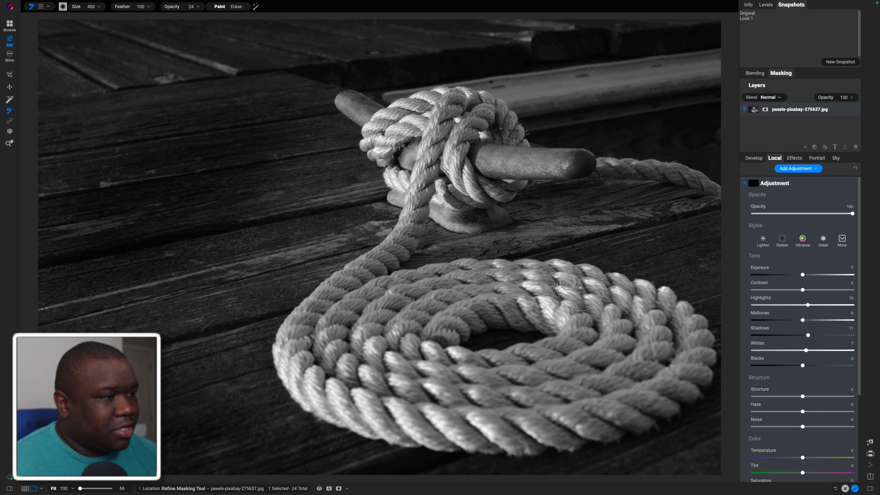
pyautogui.press('[')
pyautogui.press('[')
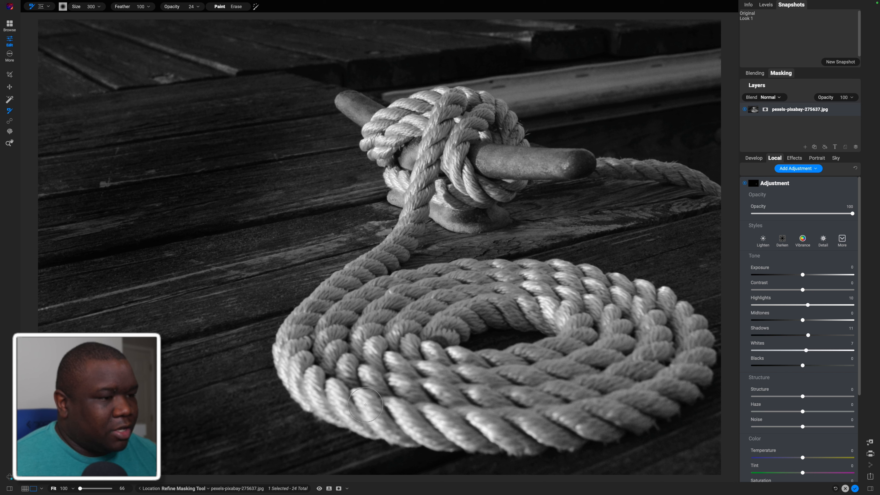
pyautogui.press(']')
pyautogui.press(']')
pyautogui.press(']')
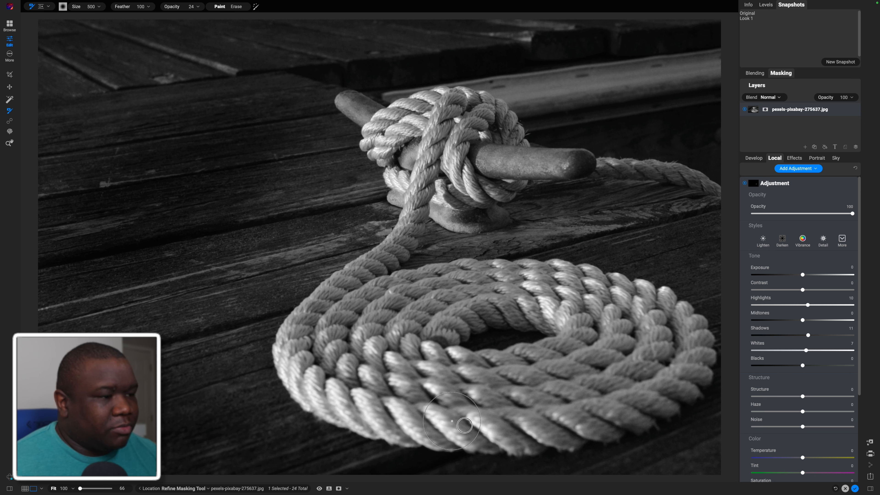
pyautogui.press('[')
pyautogui.press('[')
pyautogui.press('[')
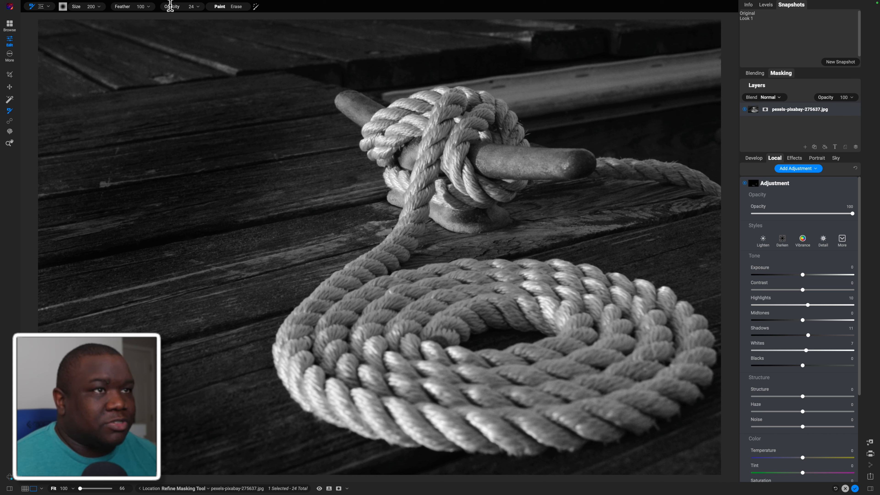
# Raise the brush opacity to 100 and paint the adjustment over the coil and the knotted rope on the cleat, resizing the brush between 200 and 600
pyautogui.moveTo(171, 7); pyautogui.dragTo(252, 11)
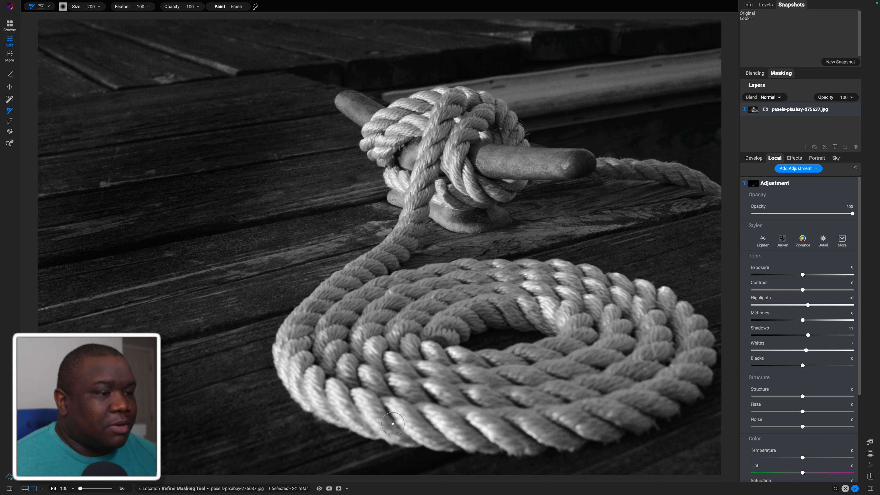
pyautogui.press(']')
pyautogui.press(']')
pyautogui.press(']')
pyautogui.press(']')
pyautogui.press('[')
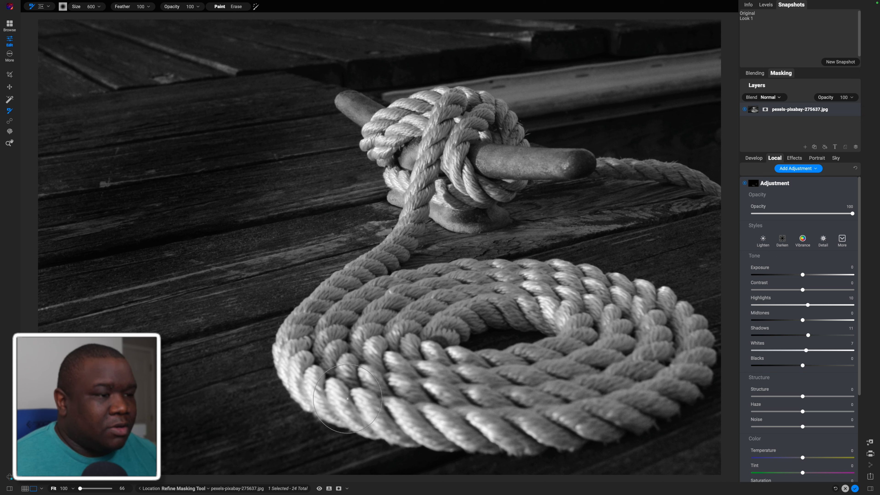
pyautogui.press('[')
pyautogui.press('[')
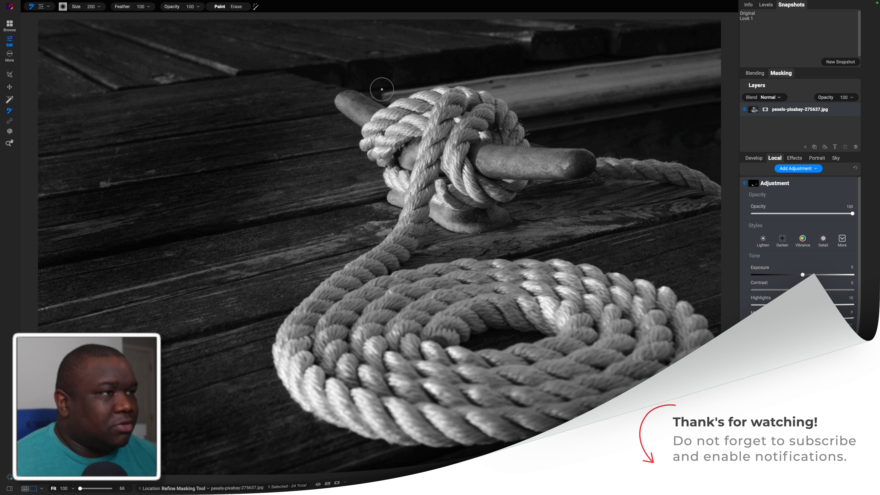
pyautogui.press(']')
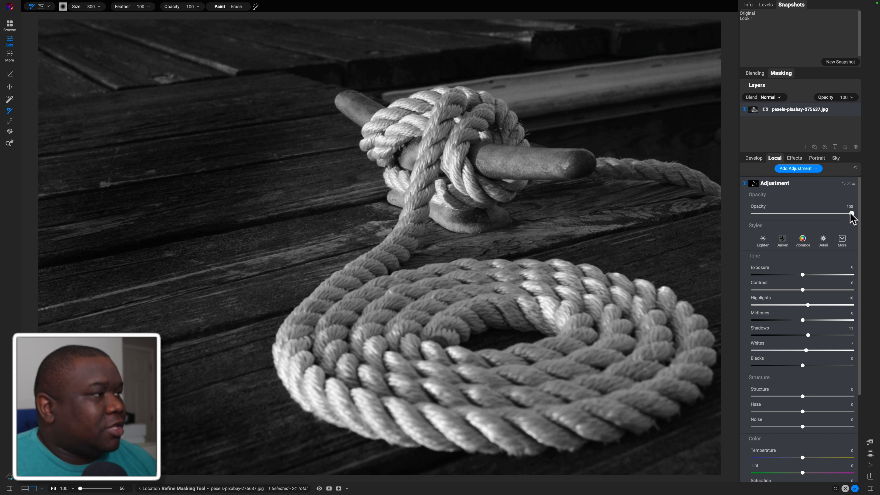
# Set the rope adjustment's Opacity to 75 and Structure to 81, comparing the photo with and without the adjustment
pyautogui.moveTo(851, 213); pyautogui.dragTo(827, 216)
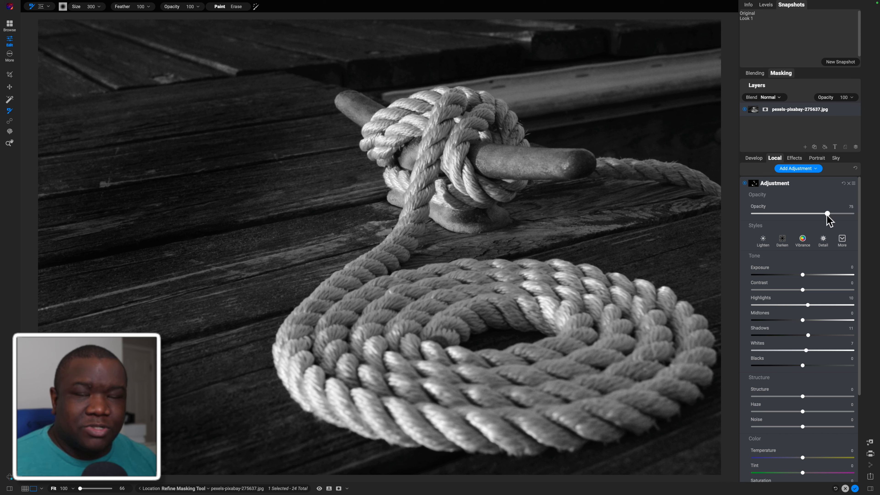
pyautogui.click(744, 183)
pyautogui.click(744, 183)
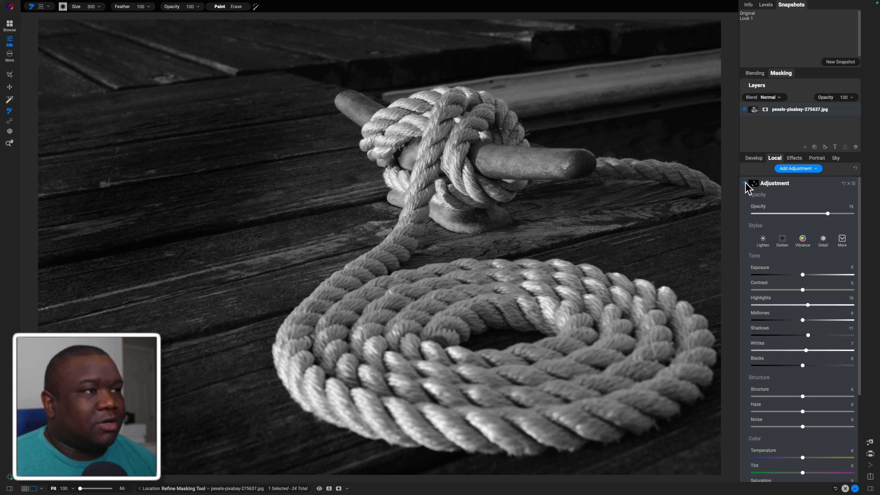
pyautogui.click(745, 185)
pyautogui.click(745, 184)
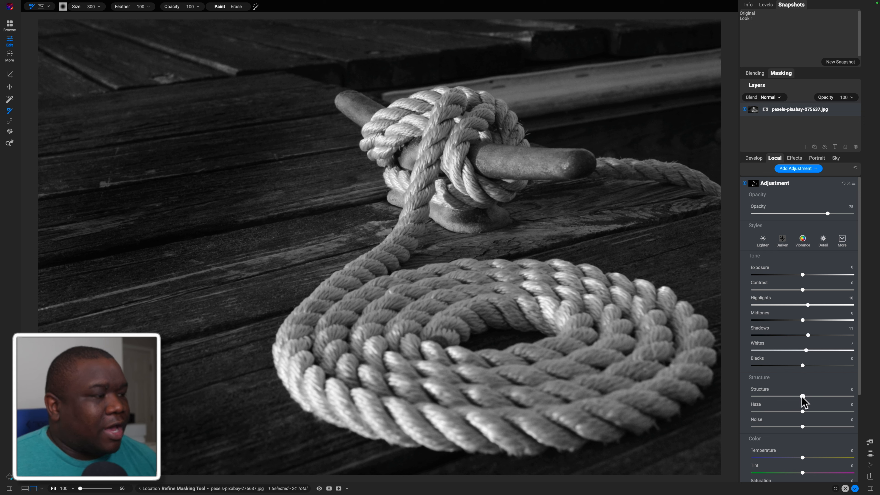
pyautogui.moveTo(802, 397); pyautogui.dragTo(843, 397)
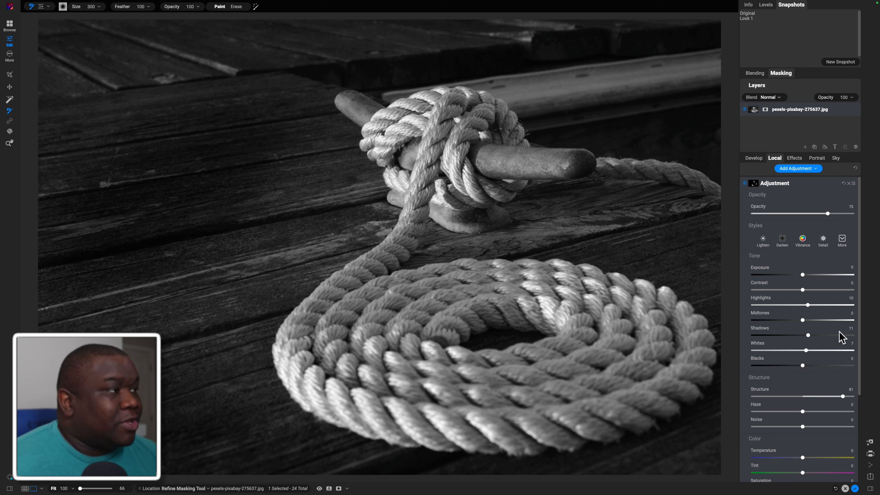
# Add a Dynamic Contrast filter using the Surreal style and set its Opacity to 31
pyautogui.click(806, 183)
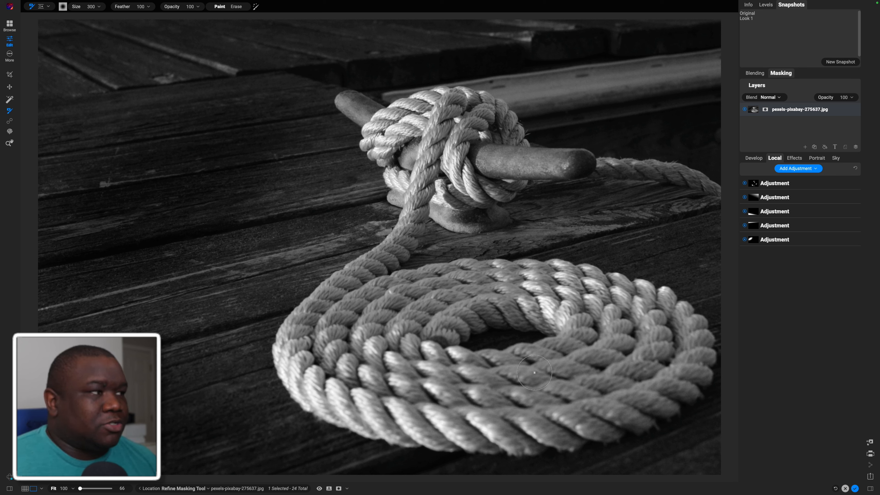
pyautogui.click(797, 158)
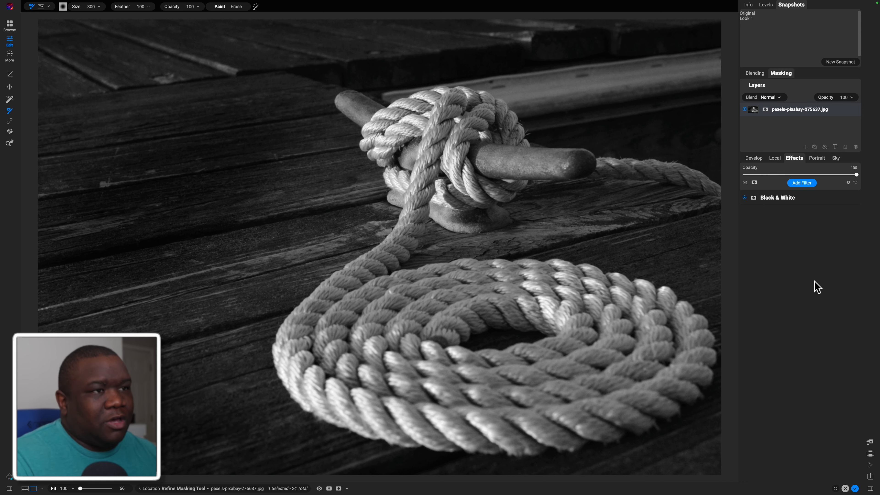
pyautogui.click(809, 184)
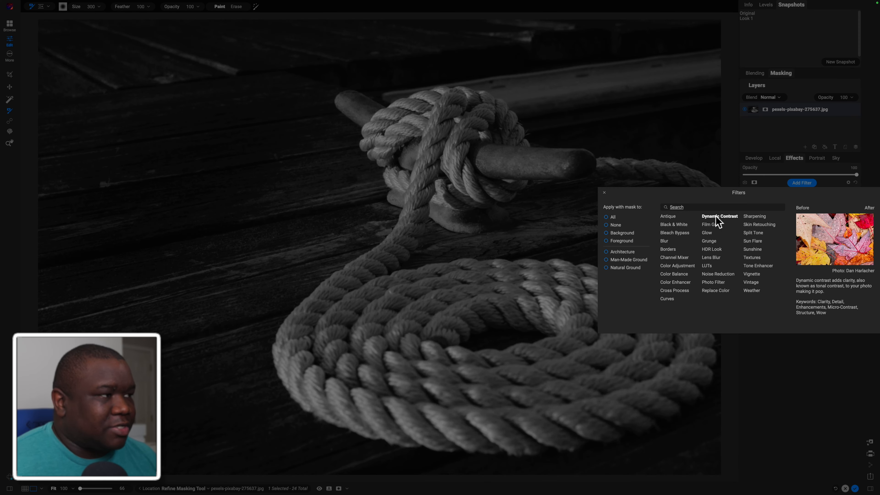
pyautogui.click(716, 217)
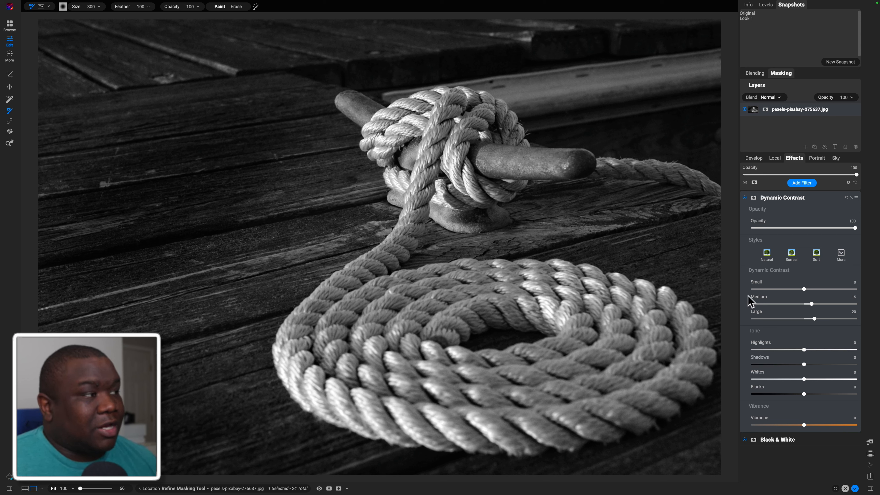
pyautogui.click(792, 255)
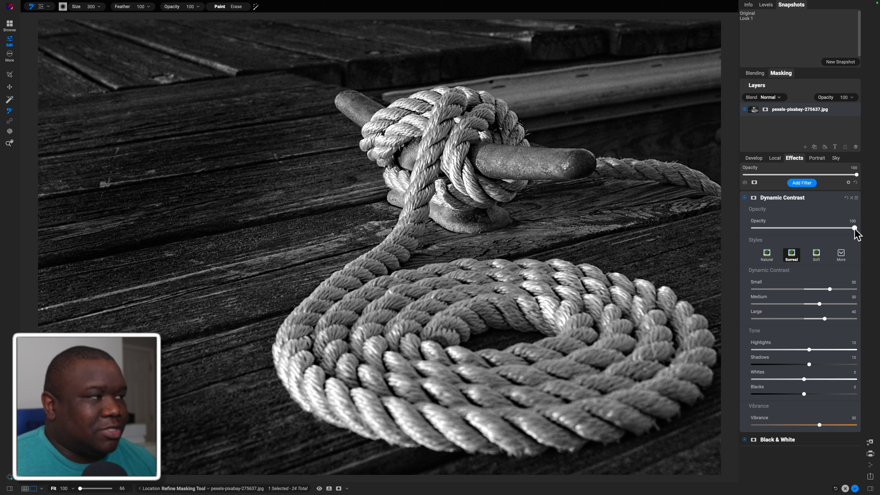
pyautogui.moveTo(854, 229); pyautogui.dragTo(784, 232)
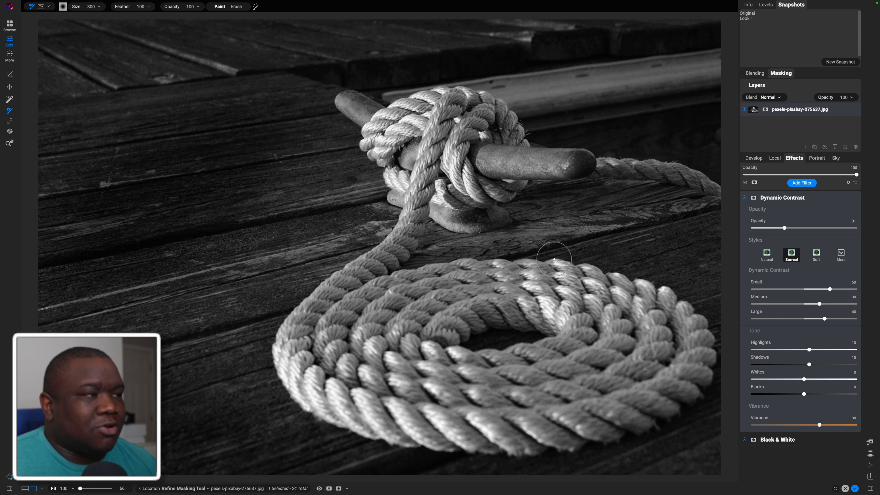
# Invert the Dynamic Contrast mask and paint the effect over the knot at brush size 600 and the strand leading to the coil at 300
pyautogui.rightClick(754, 198)
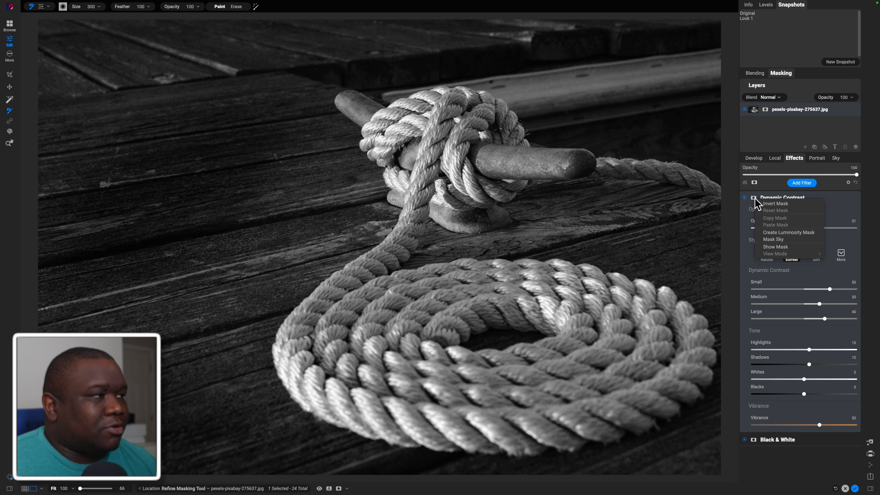
pyautogui.click(767, 203)
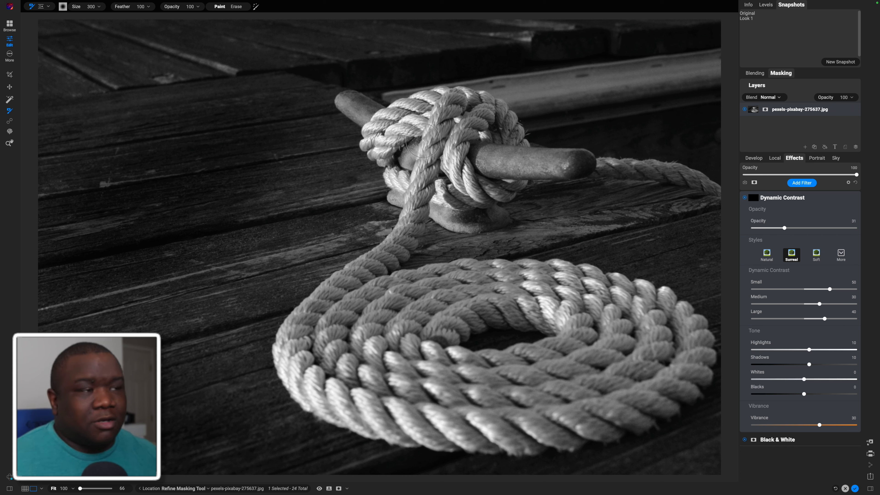
pyautogui.press(']')
pyautogui.press(']')
pyautogui.press(']')
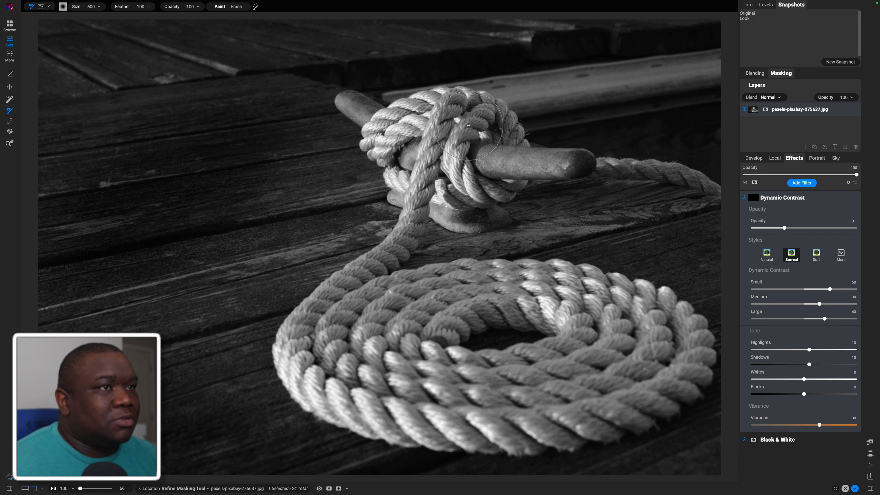
pyautogui.moveTo(469, 122); pyautogui.dragTo(472, 124)
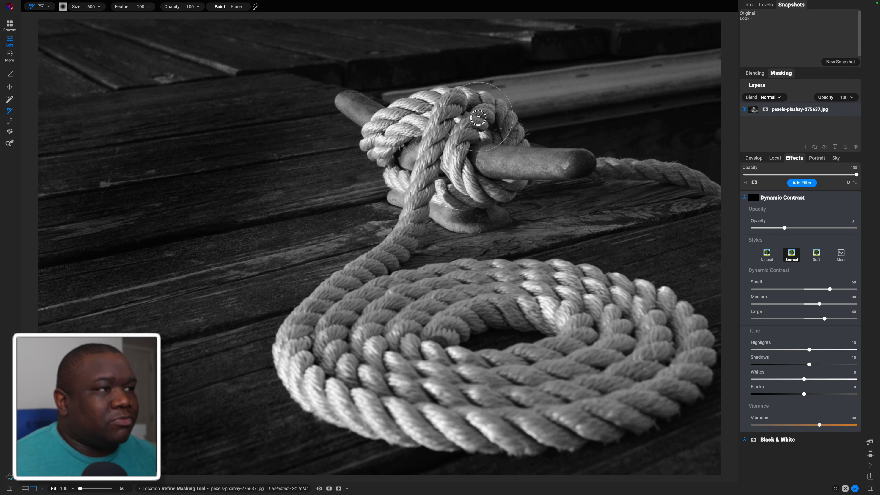
pyautogui.press('[')
pyautogui.press('[')
pyautogui.press('[')
pyautogui.press('[')
pyautogui.moveTo(447, 178)
pyautogui.mouseDown()
pyautogui.moveTo(426, 197)
pyautogui.moveTo(428, 189)
pyautogui.moveTo(382, 255)
pyautogui.moveTo(317, 311)
pyautogui.moveTo(316, 359)
pyautogui.moveTo(367, 319)
pyautogui.moveTo(335, 392)
pyautogui.moveTo(428, 310)
pyautogui.moveTo(408, 376)
pyautogui.moveTo(462, 394)
pyautogui.moveTo(566, 394)
pyautogui.moveTo(620, 367)
pyautogui.moveTo(640, 343)
pyautogui.moveTo(645, 318)
pyautogui.moveTo(559, 301)
pyautogui.moveTo(384, 301)
pyautogui.mouseUp()
# Paint Dynamic Contrast over the coiled rope at brush size 600, and around the base of the cleat at size 300
pyautogui.press(']')
pyautogui.press(']')
pyautogui.press(']')
pyautogui.press(']')
pyautogui.press(']')
pyautogui.press('[')
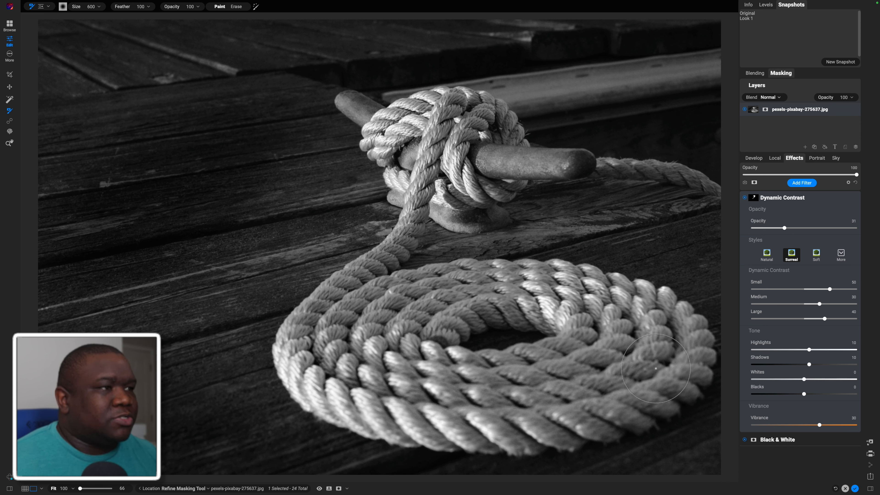
pyautogui.press('[')
pyautogui.press('[')
pyautogui.press('[')
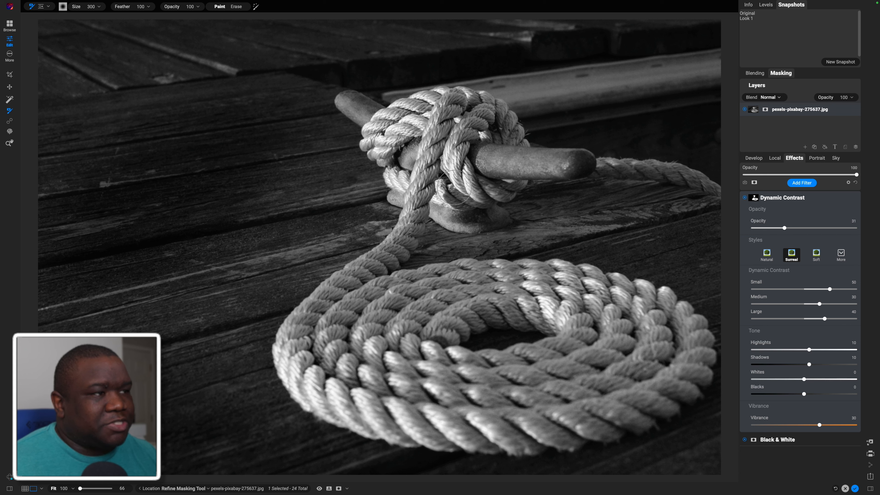
pyautogui.moveTo(477, 190)
pyautogui.mouseDown()
pyautogui.moveTo(473, 164)
pyautogui.moveTo(483, 126)
pyautogui.moveTo(490, 117)
pyautogui.moveTo(520, 125)
pyautogui.moveTo(482, 97)
pyautogui.moveTo(387, 112)
pyautogui.moveTo(368, 123)
pyautogui.moveTo(380, 159)
pyautogui.mouseUp()
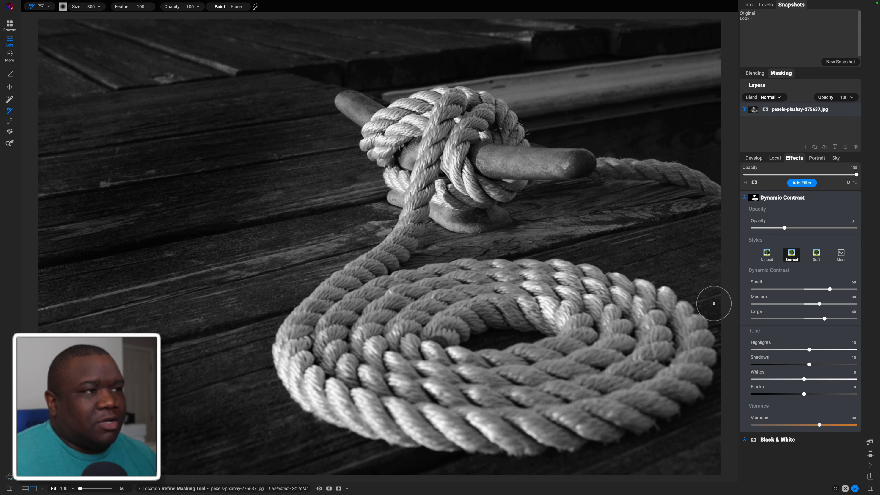
# Compare the photo with and without Dynamic Contrast, and set the filter's Opacity to about 49
pyautogui.click(744, 197)
pyautogui.click(744, 198)
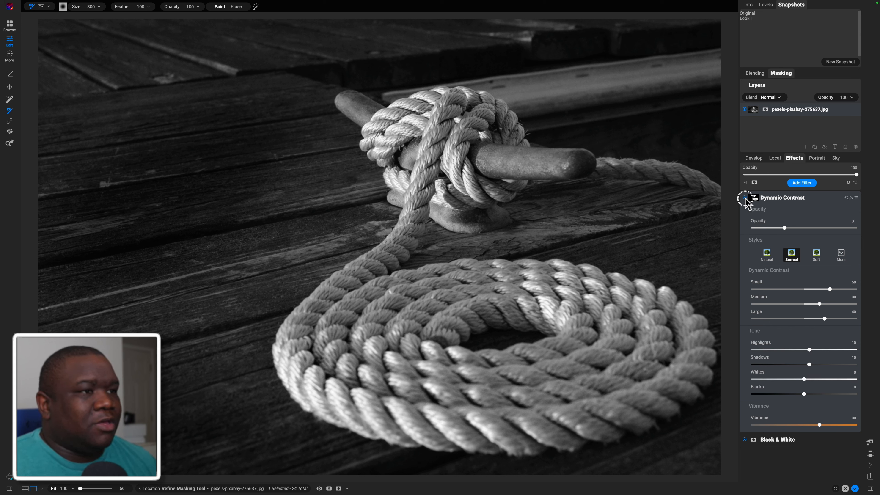
pyautogui.click(744, 198)
pyautogui.click(744, 197)
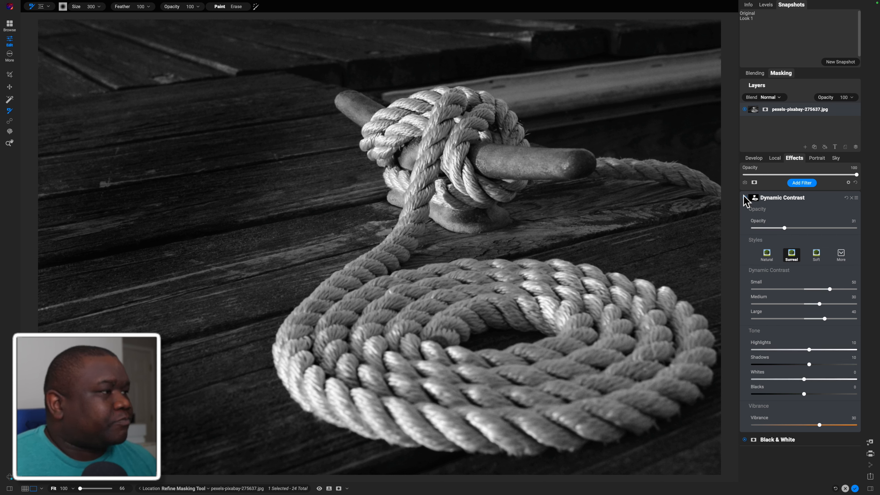
pyautogui.moveTo(785, 230); pyautogui.dragTo(803, 229)
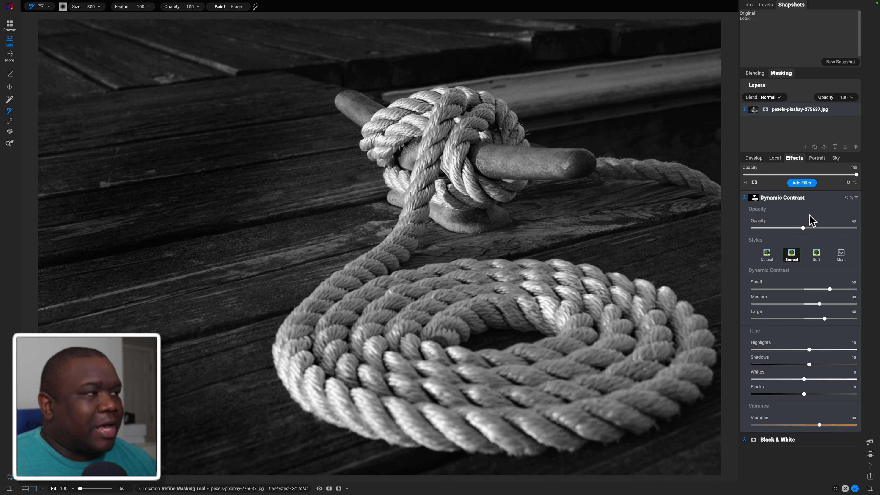
pyautogui.click(818, 200)
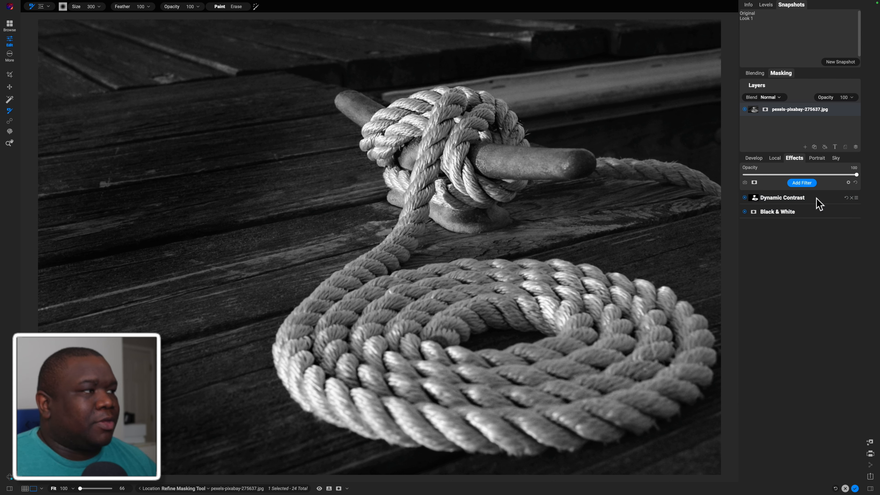
# Add a Bleach Bypass filter with Amount 31, Contrast 5 and Detail 2, and lower its Brightness very slightly
pyautogui.click(801, 184)
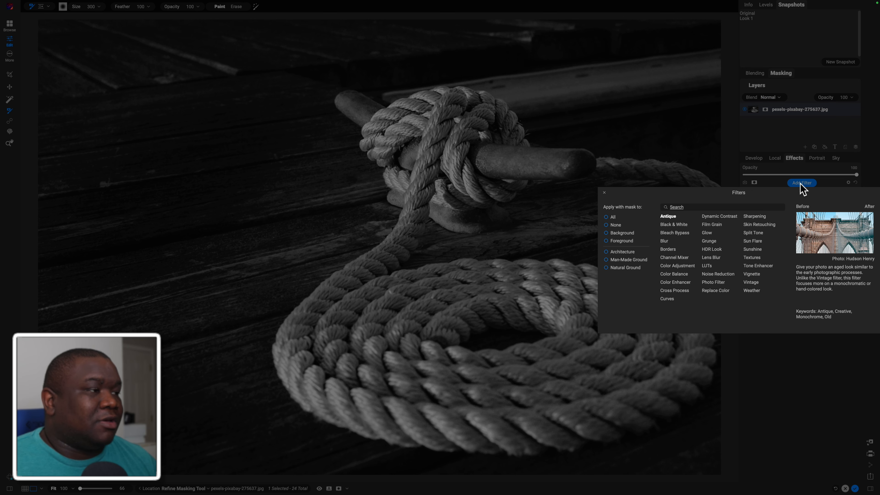
pyautogui.click(685, 235)
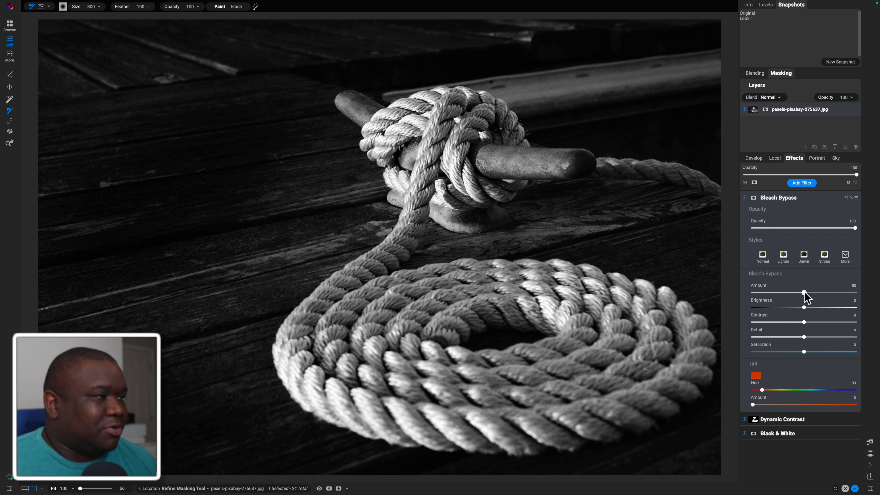
pyautogui.moveTo(804, 293); pyautogui.dragTo(787, 293)
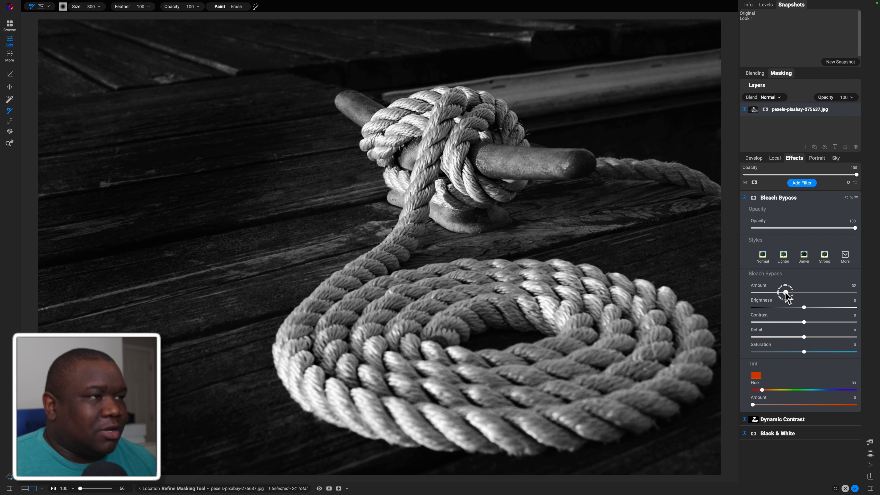
pyautogui.moveTo(804, 307)
pyautogui.mouseDown()
pyautogui.moveTo(773, 308)
pyautogui.moveTo(824, 307)
pyautogui.moveTo(803, 308)
pyautogui.mouseUp()
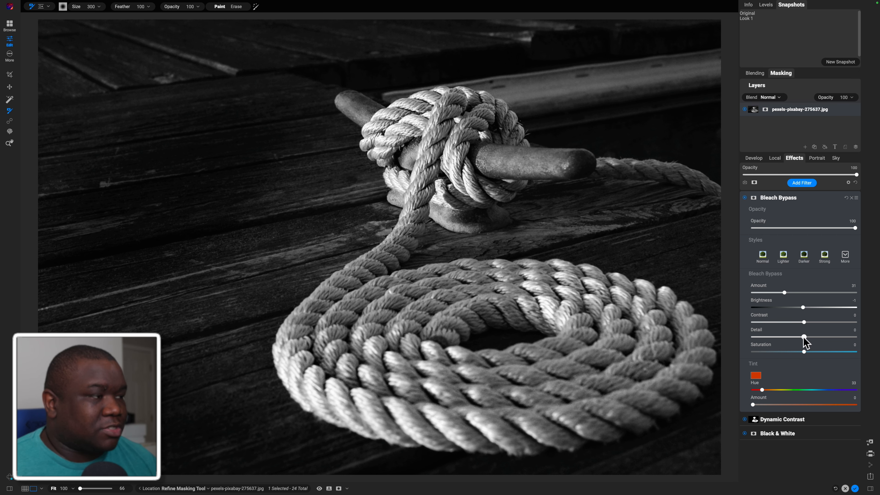
pyautogui.moveTo(803, 337)
pyautogui.mouseDown()
pyautogui.moveTo(777, 338)
pyautogui.moveTo(820, 338)
pyautogui.moveTo(804, 338)
pyautogui.mouseUp()
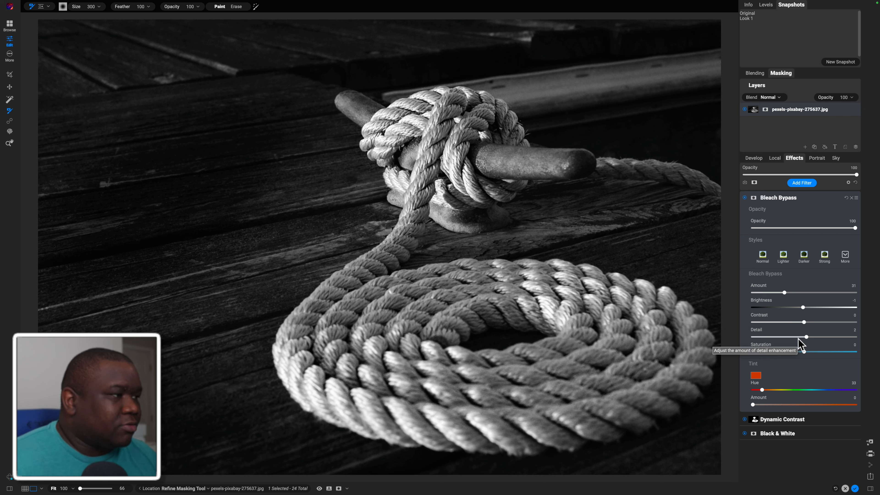
pyautogui.moveTo(802, 322); pyautogui.dragTo(810, 322)
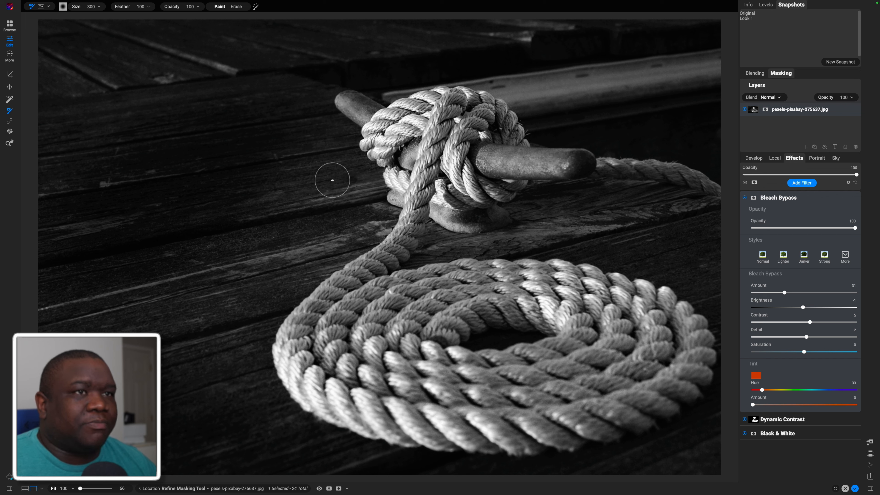
# Mask Bleach Bypass with the Vignette preset, tilting, shrinking and feathering the ellipse around the rope so the effect falls on the surrounding planks
pyautogui.click(41, 7)
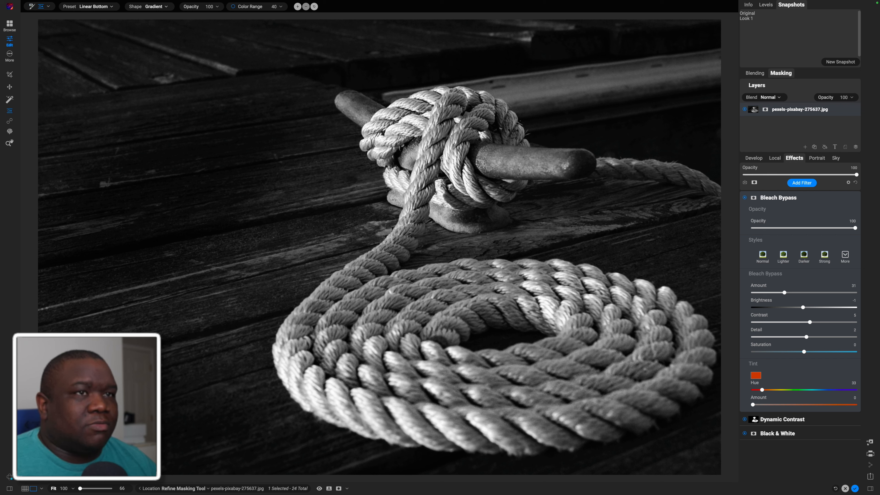
pyautogui.click(87, 7)
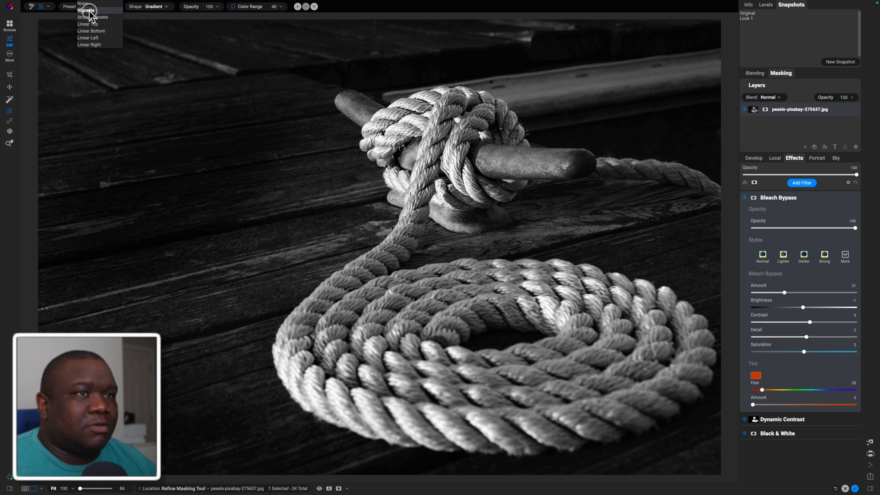
pyautogui.click(89, 10)
pyautogui.click(461, 277)
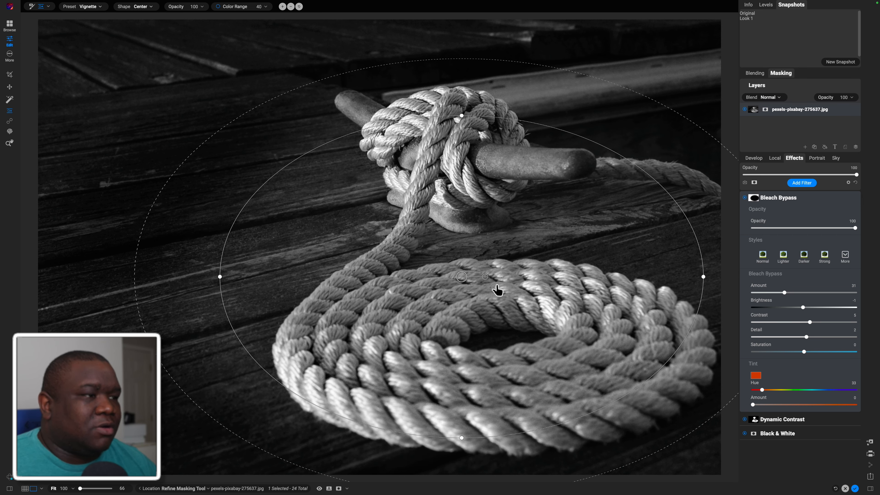
pyautogui.moveTo(485, 277); pyautogui.dragTo(490, 252)
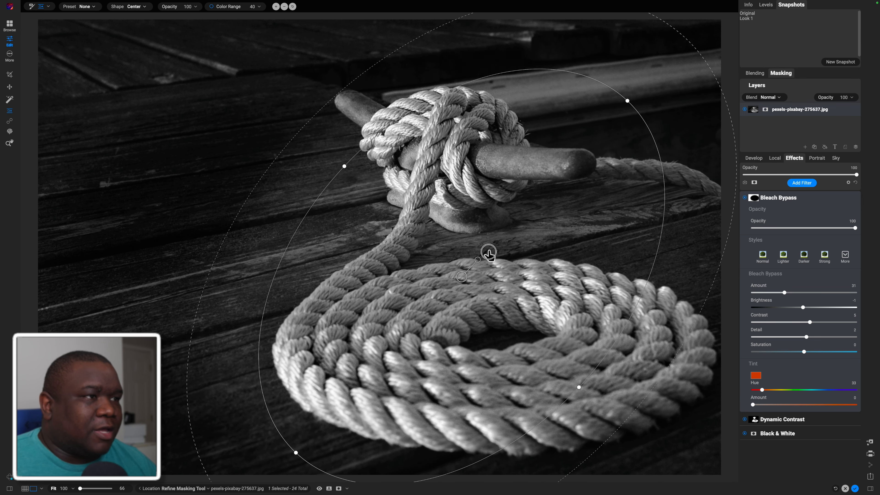
pyautogui.moveTo(267, 406); pyautogui.dragTo(332, 346)
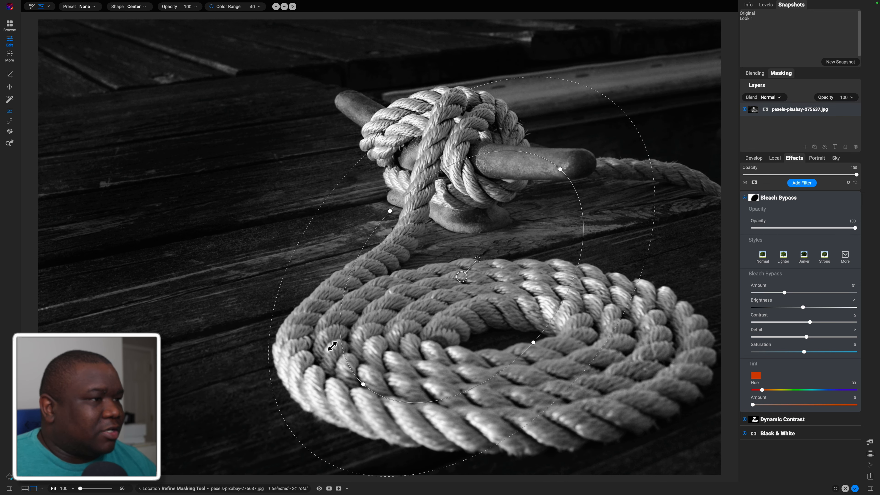
pyautogui.moveTo(271, 254); pyautogui.dragTo(135, 270)
pyautogui.moveTo(458, 282); pyautogui.dragTo(456, 263)
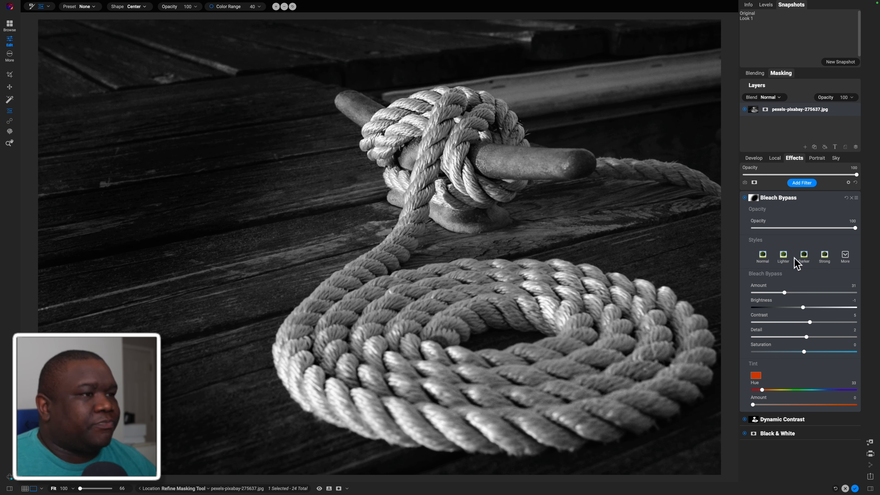
# Compare the photo with and without the Bleach Bypass filter, keeping the filter on
pyautogui.click(745, 198)
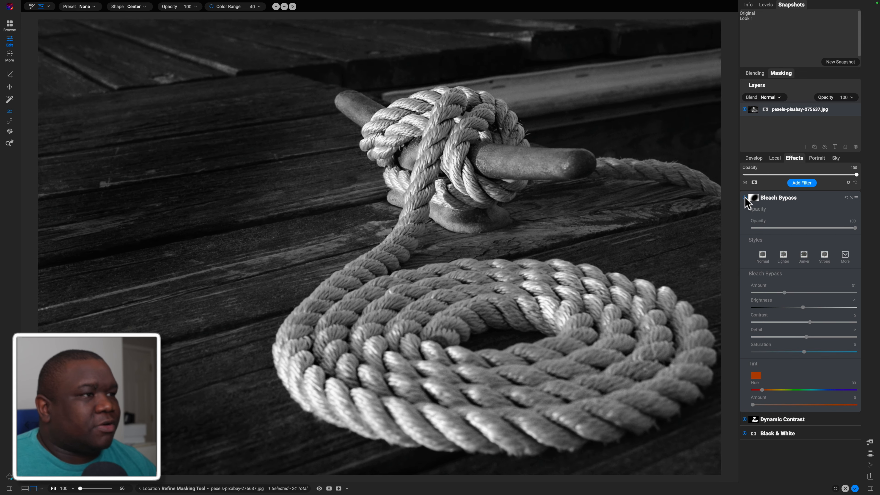
pyautogui.click(744, 199)
pyautogui.click(745, 198)
pyautogui.click(745, 198)
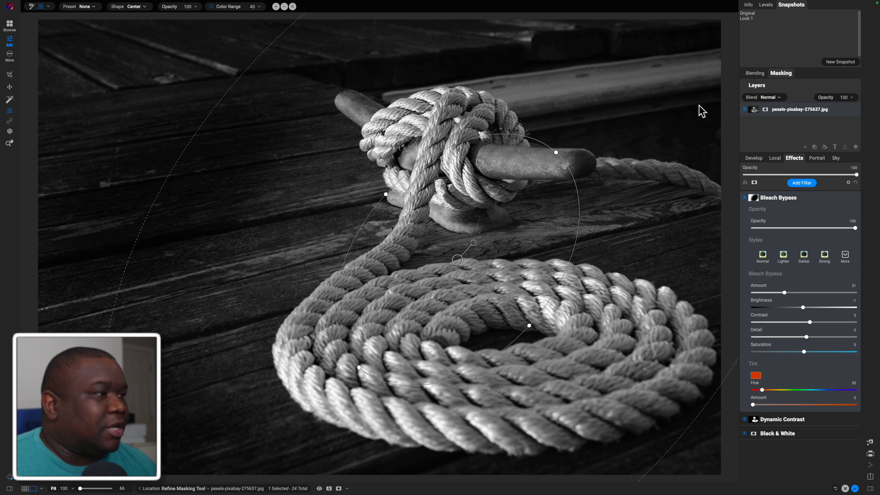
pyautogui.click(807, 197)
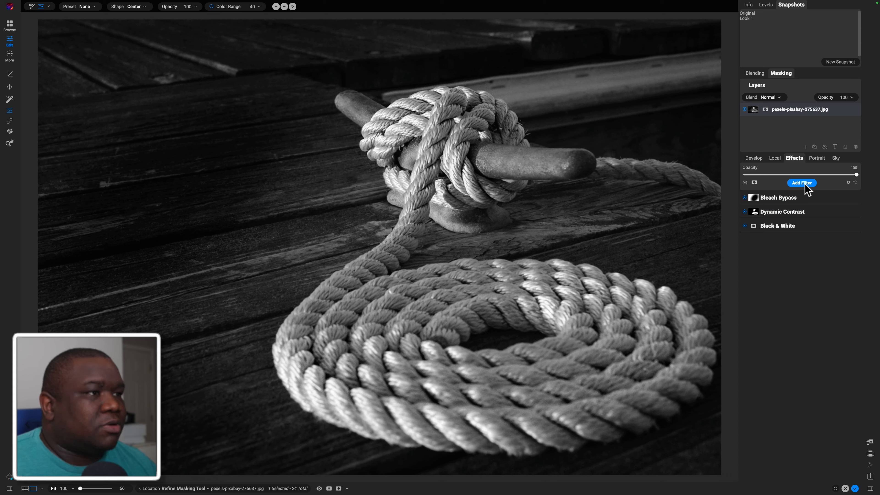
# Add an HDR Look filter and set its Detail to 4
pyautogui.click(805, 184)
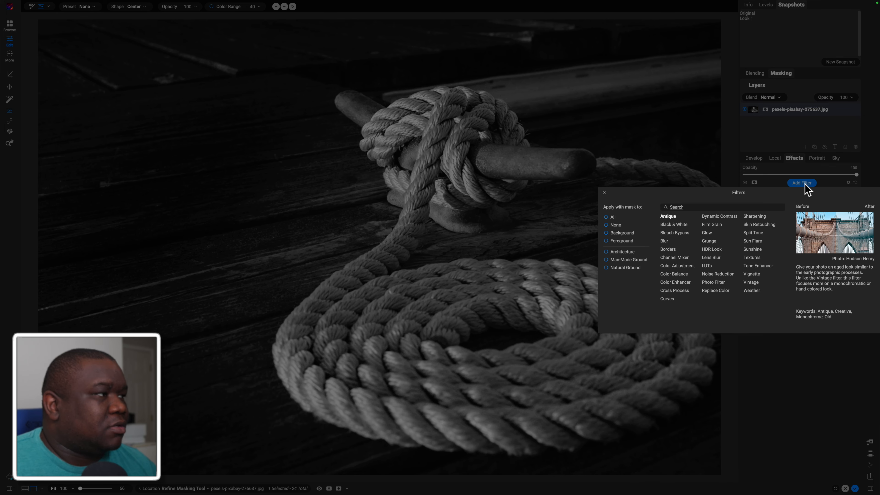
pyautogui.click(712, 249)
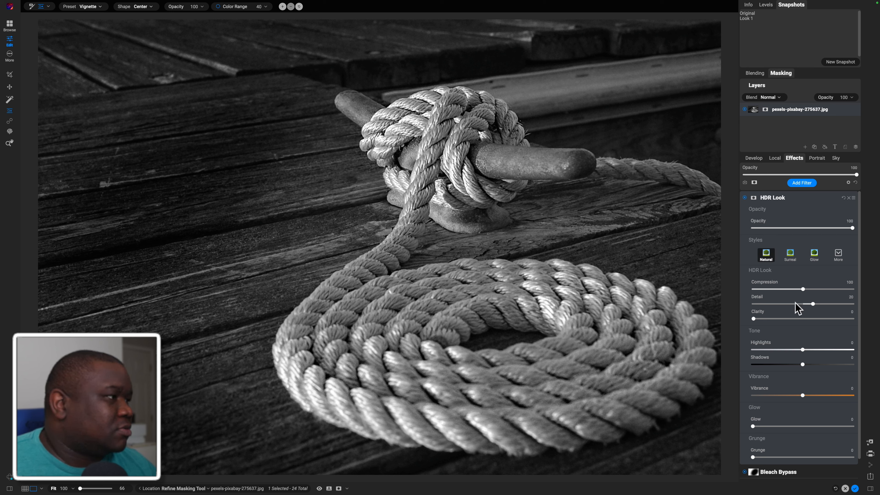
pyautogui.moveTo(813, 305); pyautogui.dragTo(806, 311)
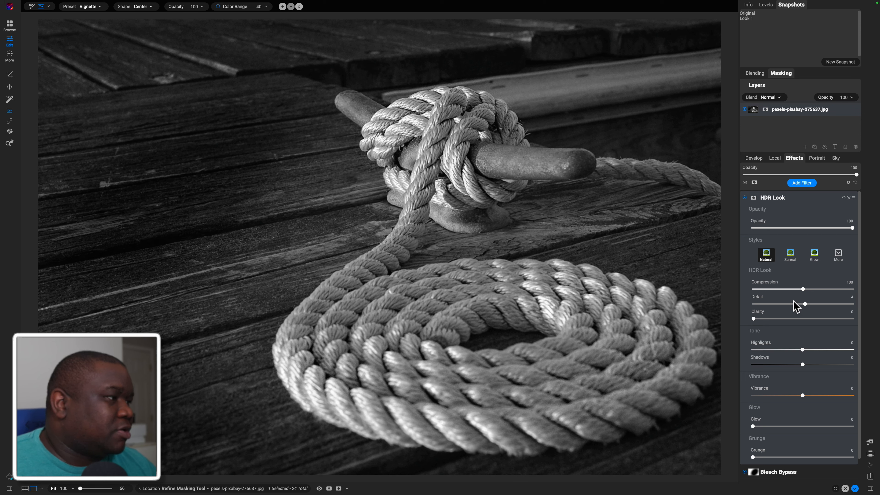
# Set the HDR Look filter's Compression to 18, Highlights to 41 and Shadows to 13
pyautogui.moveTo(802, 289); pyautogui.dragTo(762, 295)
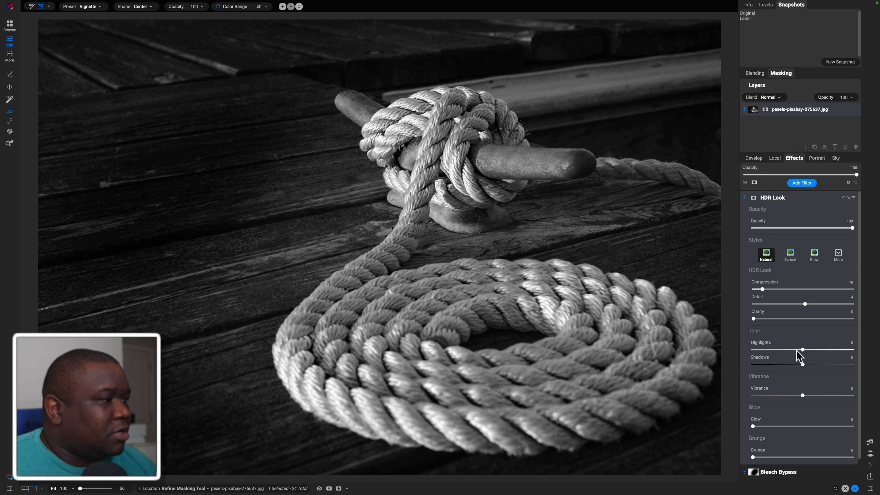
pyautogui.moveTo(802, 350)
pyautogui.mouseDown()
pyautogui.moveTo(839, 349)
pyautogui.moveTo(776, 365)
pyautogui.moveTo(809, 365)
pyautogui.mouseUp()
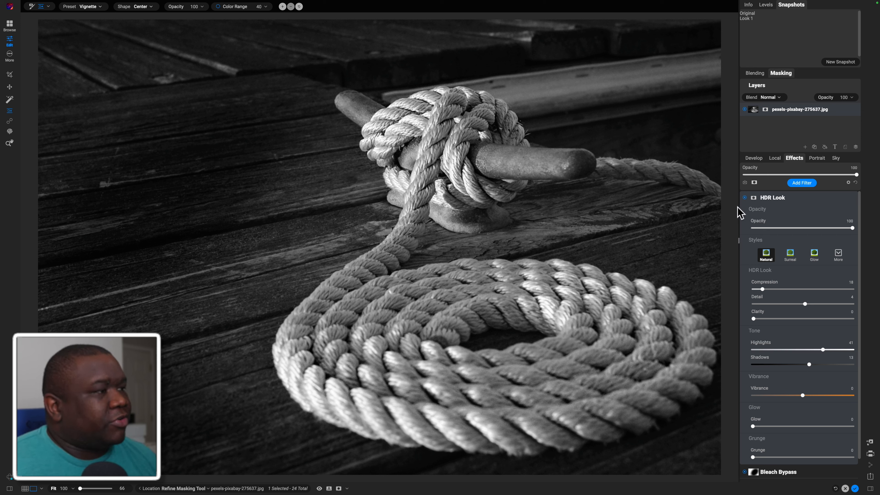
# Compare the photo repeatedly with and without the HDR Look filter, leaving the filter on
pyautogui.click(745, 197)
pyautogui.click(745, 197)
pyautogui.click(744, 198)
pyautogui.click(744, 197)
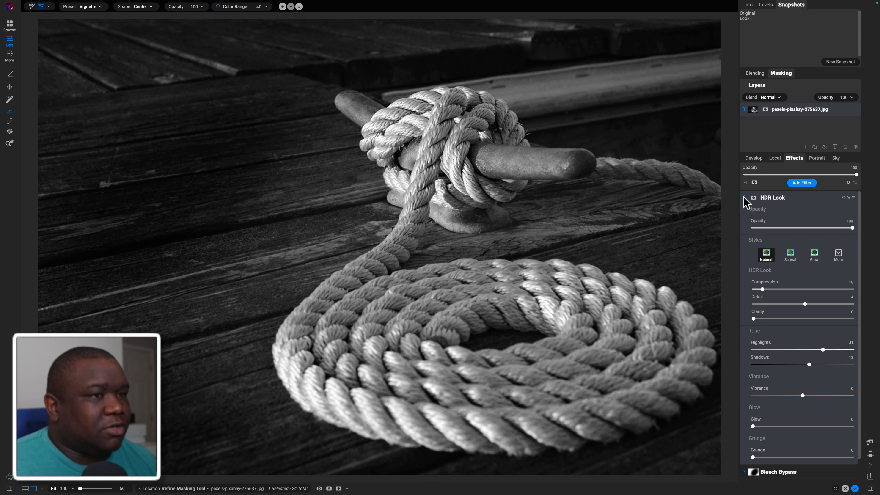
pyautogui.click(744, 198)
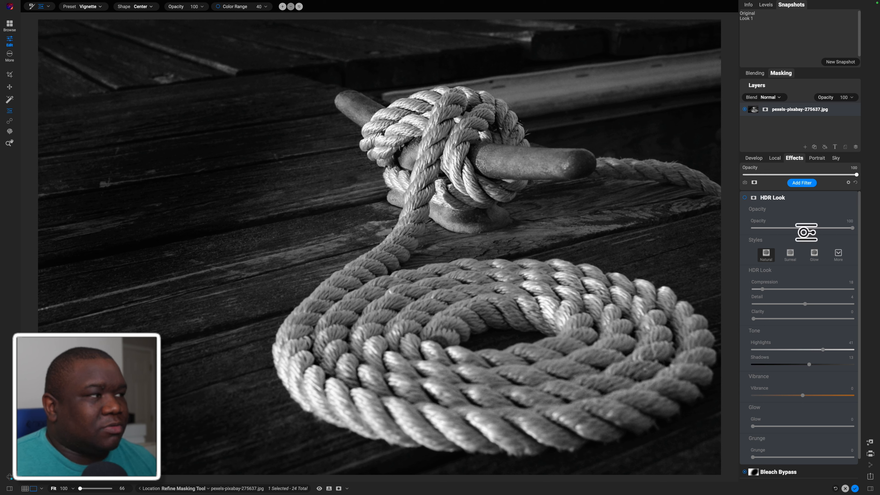
pyautogui.click(745, 198)
pyautogui.click(745, 198)
pyautogui.click(744, 198)
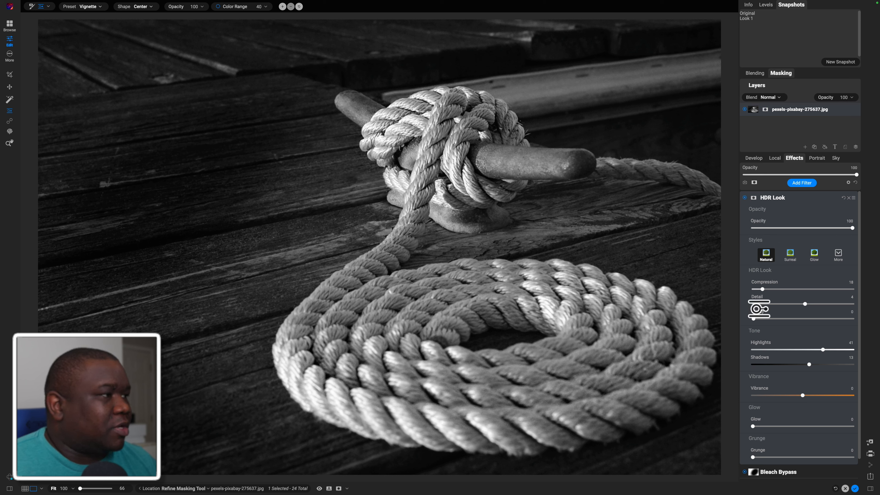
# Activate the HDR Look filter's mask and bring up the filter's blending options
pyautogui.click(754, 197)
pyautogui.click(771, 97)
pyautogui.click(770, 93)
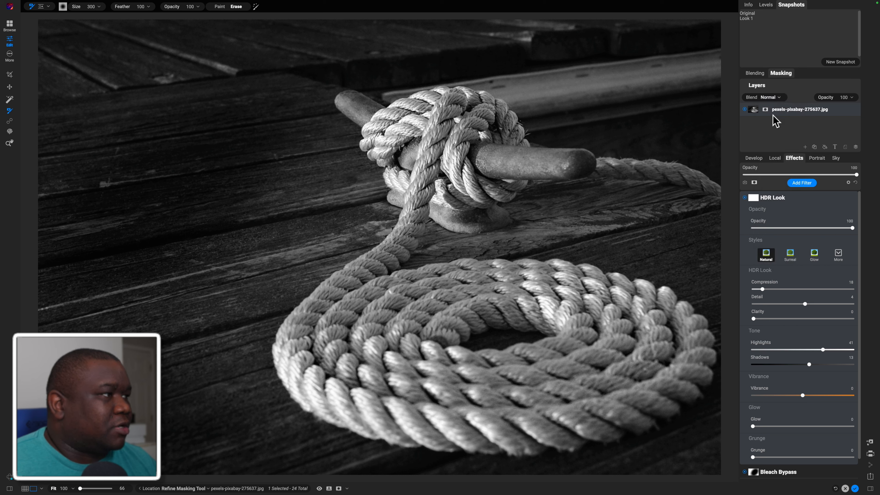
pyautogui.click(759, 75)
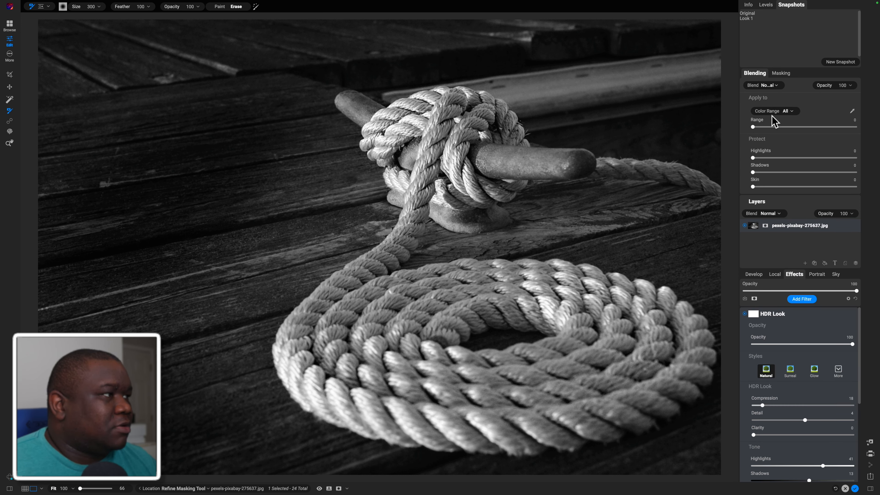
pyautogui.click(756, 73)
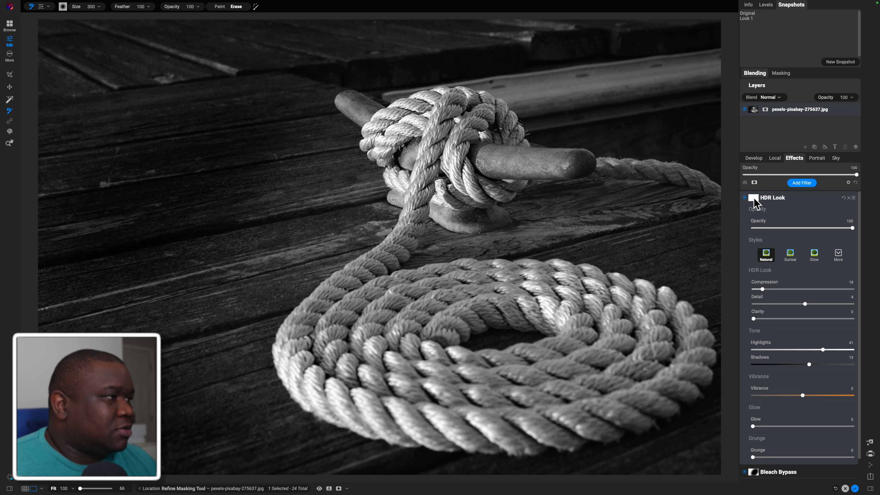
pyautogui.click(754, 198)
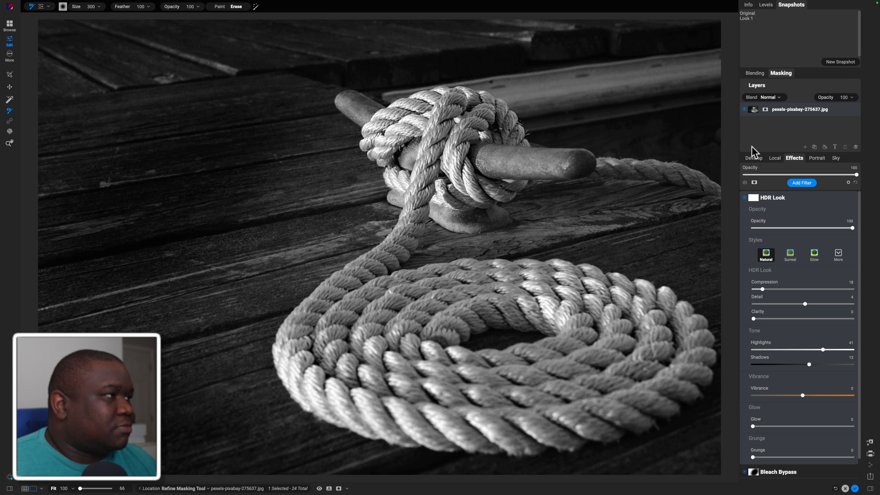
pyautogui.click(757, 73)
pyautogui.click(757, 73)
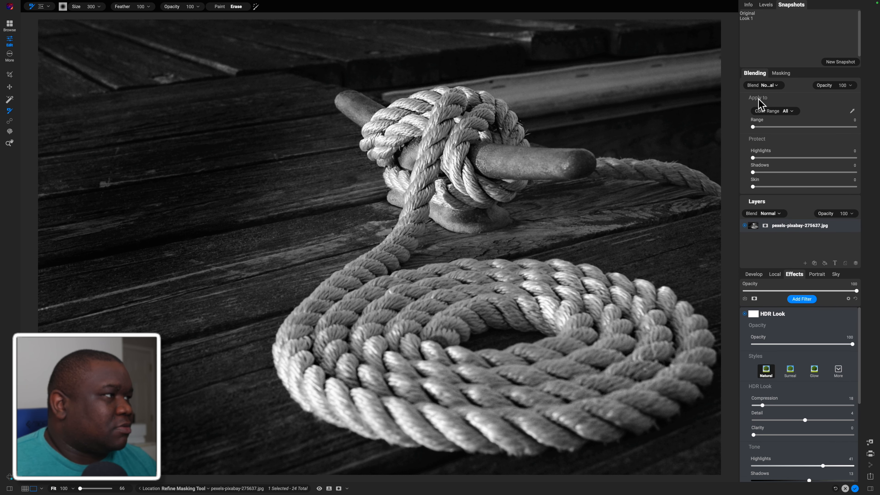
# Preview the darkening, lightening and contrast blend modes on the HDR Look filter and set its blend mode to Soft Light
pyautogui.click(773, 86)
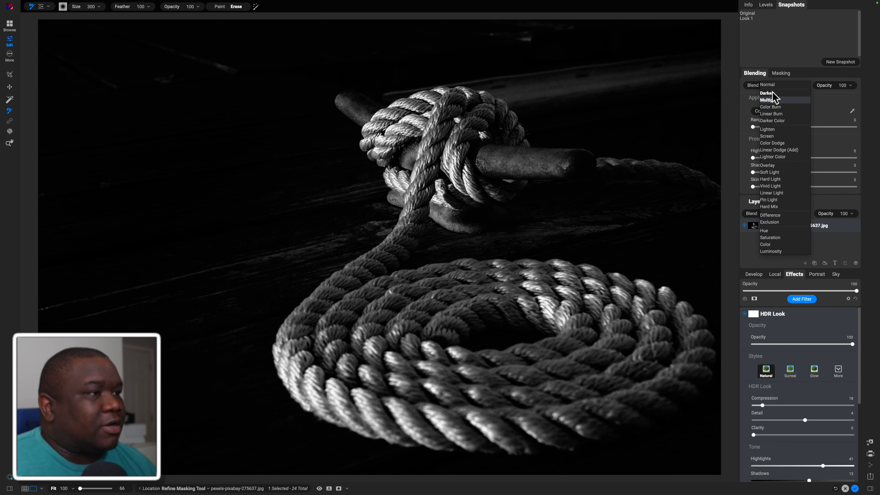
pyautogui.press('Down')
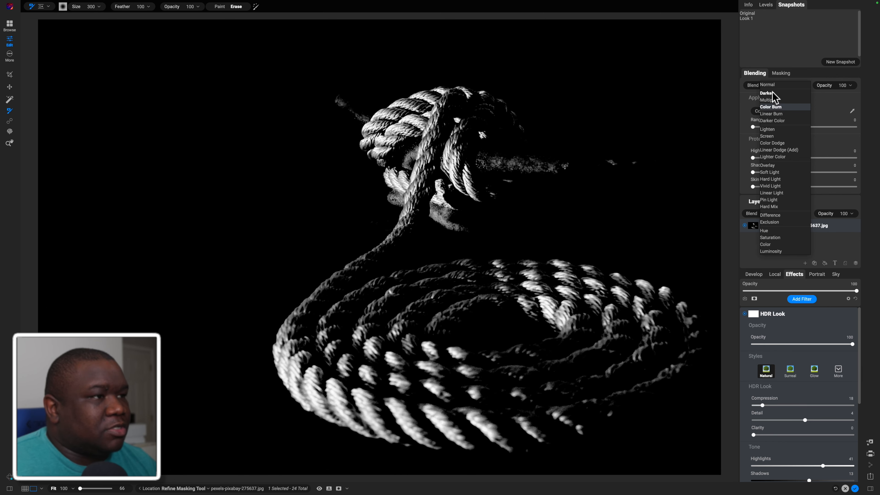
pyautogui.press('Down')
pyautogui.press('Down')
pyautogui.press('Down')
pyautogui.press('Down')
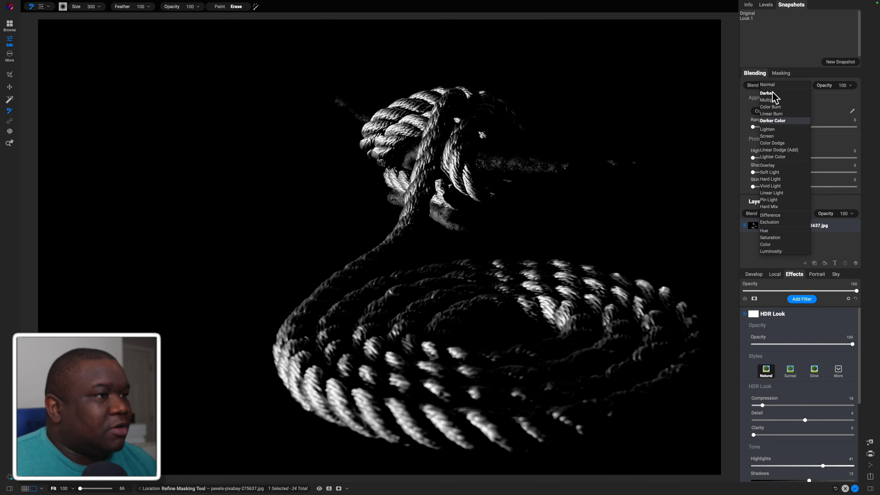
pyautogui.press('Down')
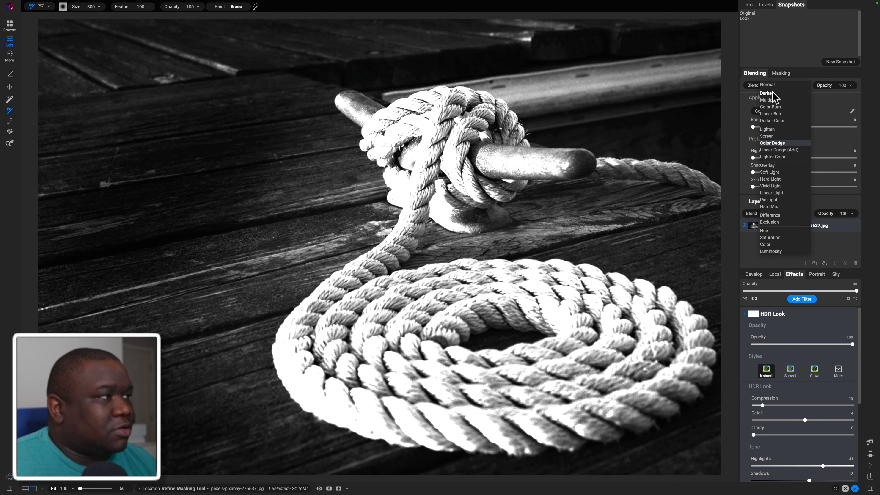
pyautogui.press('Up')
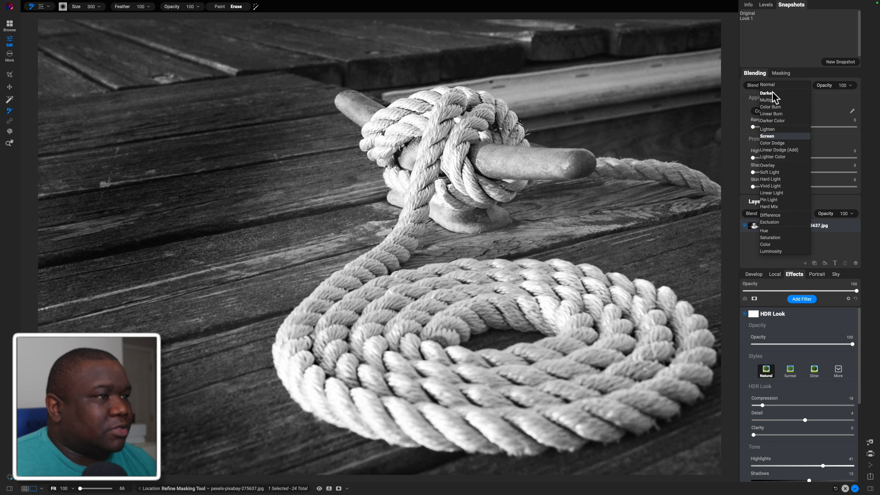
pyautogui.press('Down')
pyautogui.press('Down')
pyautogui.press('Down')
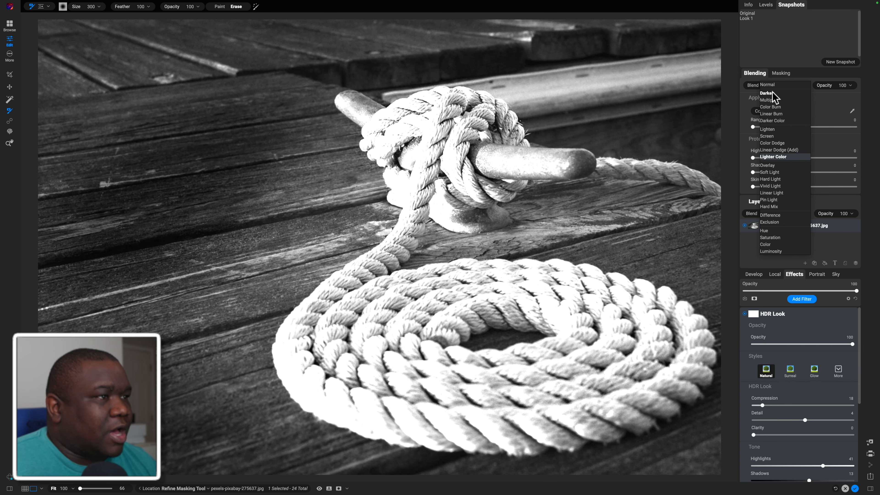
pyautogui.press('Down')
pyautogui.press('Down')
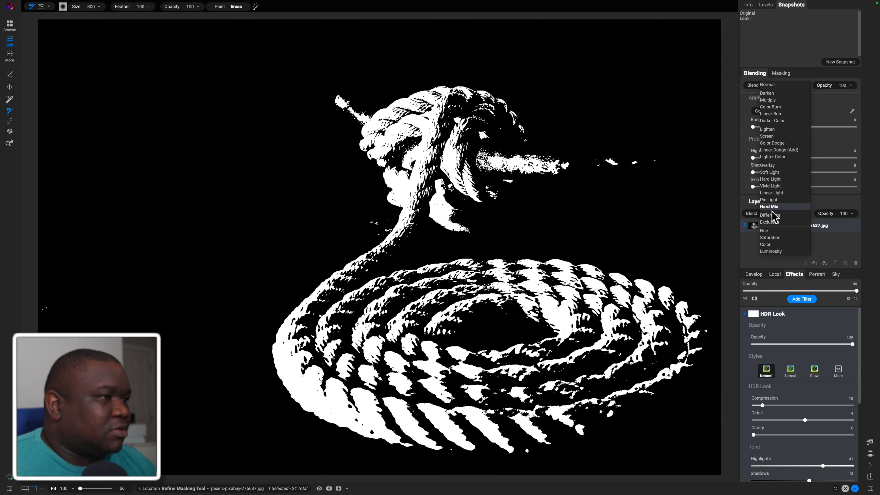
pyautogui.click(772, 172)
pyautogui.click(755, 74)
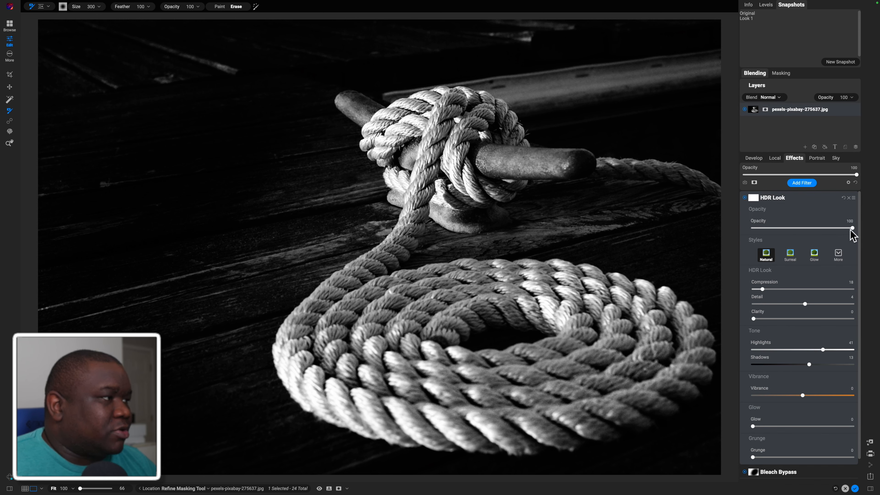
# Lower the HDR Look filter's opacity to 55 and compare the photo with and without it, keeping the filter on
pyautogui.moveTo(851, 229); pyautogui.dragTo(807, 230)
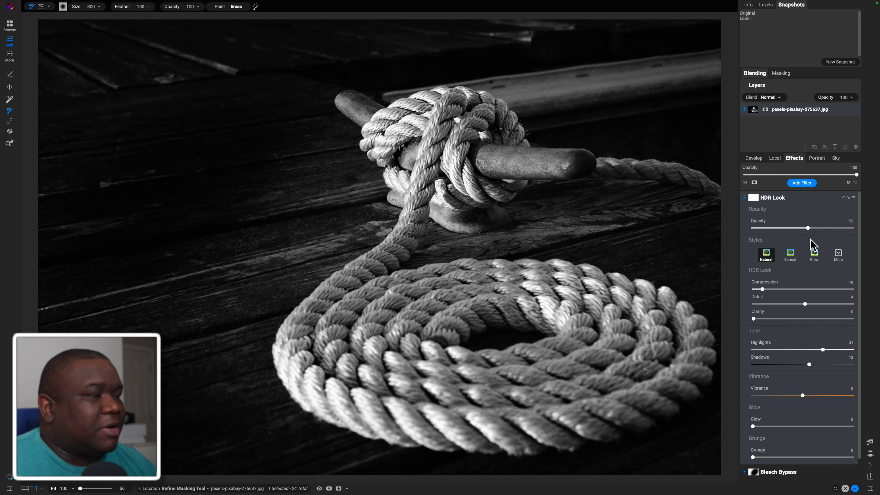
pyautogui.click(744, 198)
pyautogui.click(745, 197)
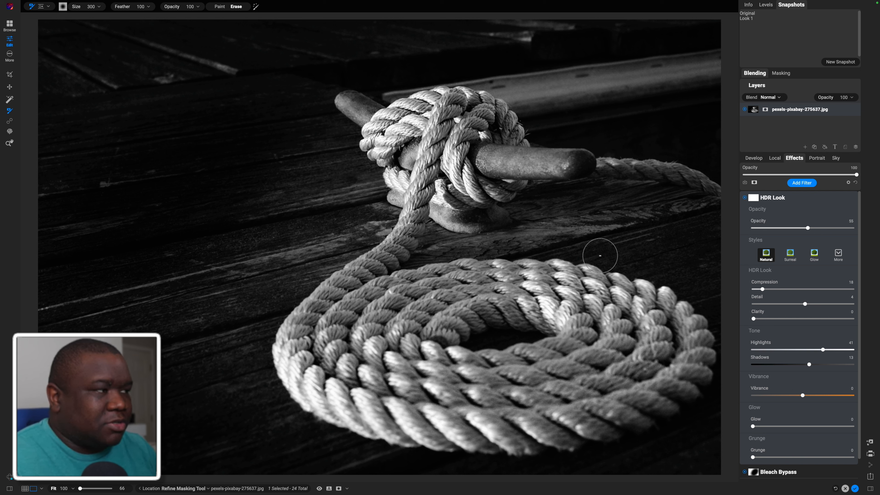
# Collapse the HDR Look settings and compare the edited photo with the unedited original
pyautogui.click(827, 200)
pyautogui.press('super+p')
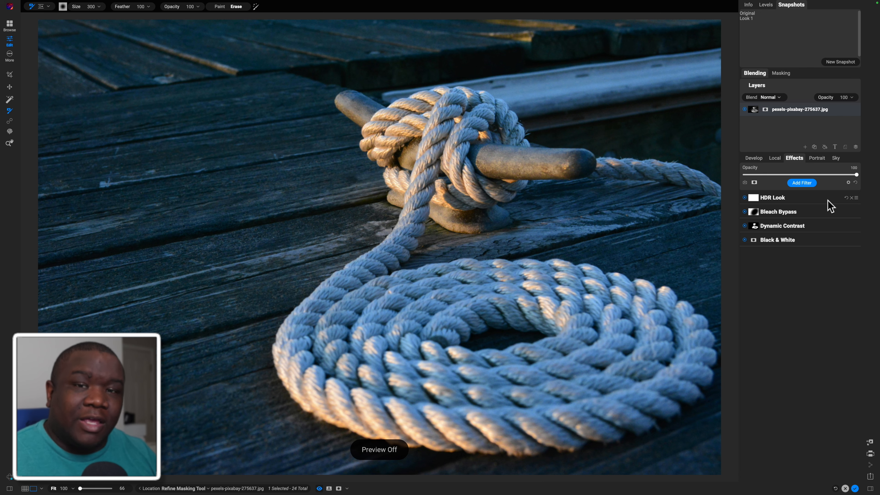
pyautogui.press('super+p')
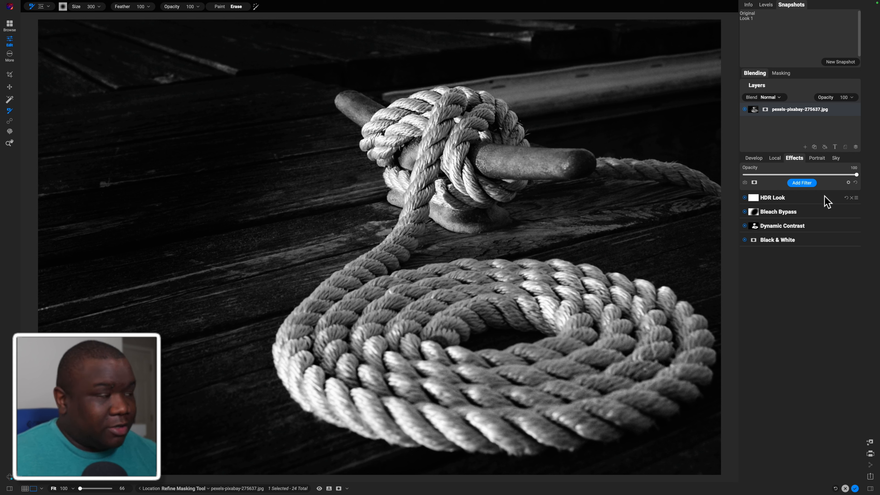
# Add a Film Grain filter and choose the Ilford HP5 400 film for it
pyautogui.click(803, 182)
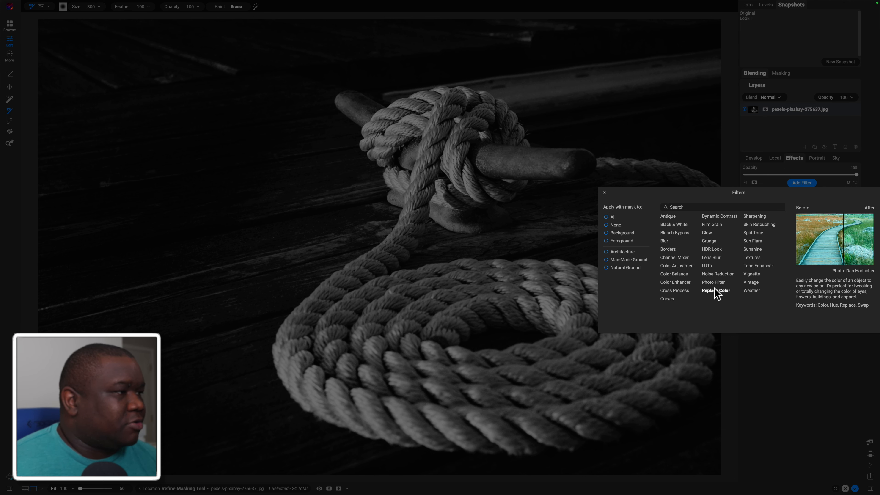
pyautogui.click(717, 226)
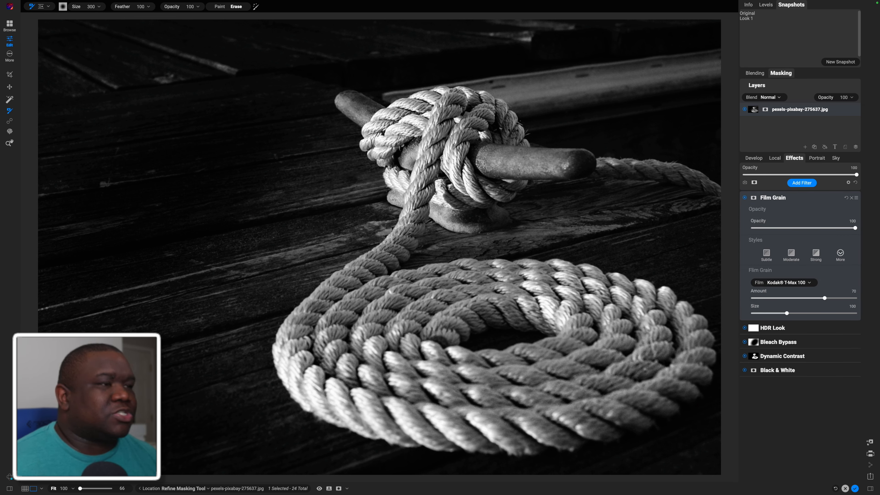
pyautogui.click(791, 283)
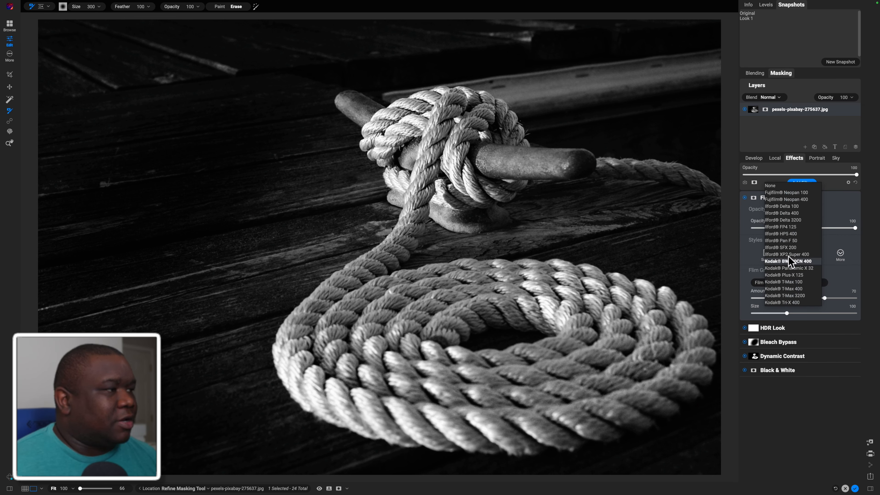
pyautogui.click(791, 235)
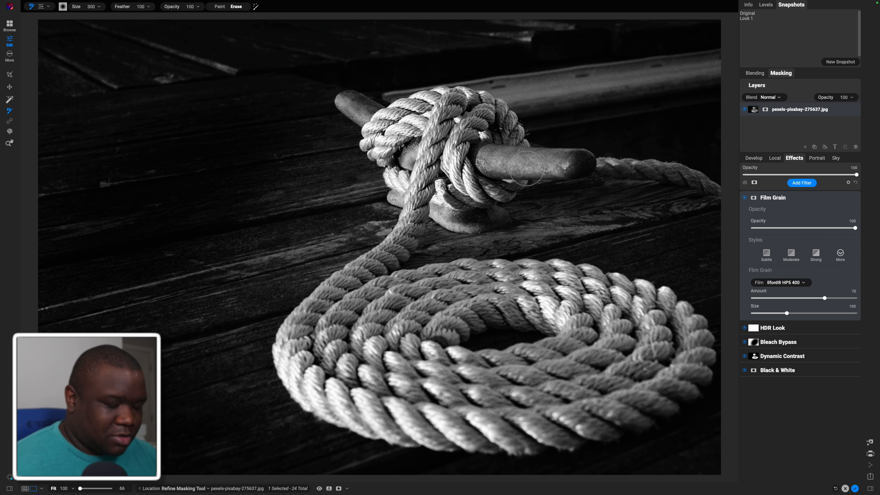
# Set the Film Grain Amount to 75 and Size to 132, checking the rope detail with and without the grain
pyautogui.press('z')
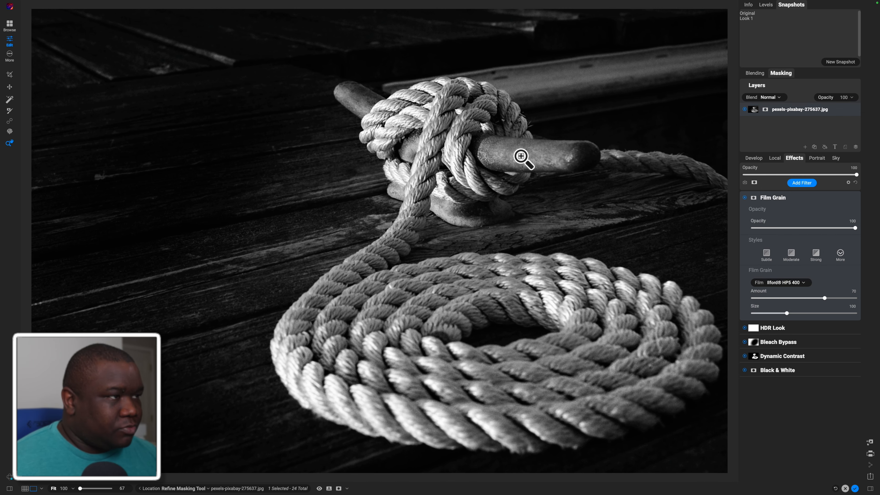
pyautogui.click(522, 156)
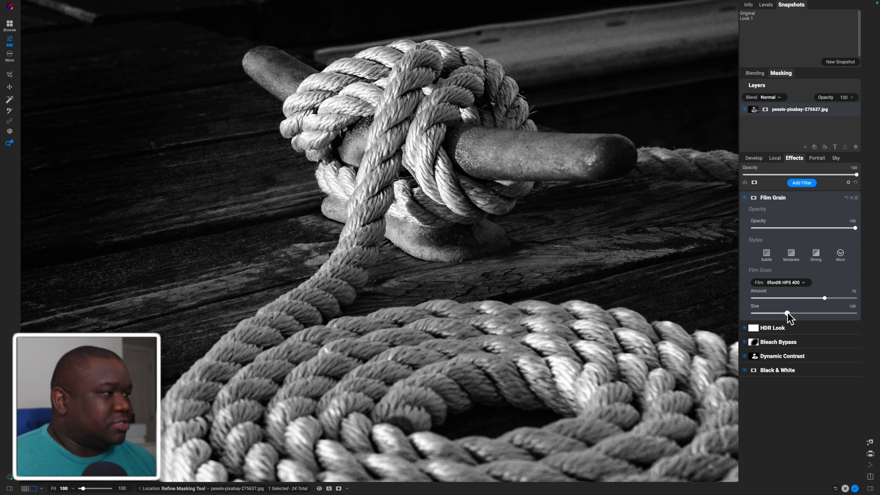
pyautogui.moveTo(787, 313); pyautogui.dragTo(804, 313)
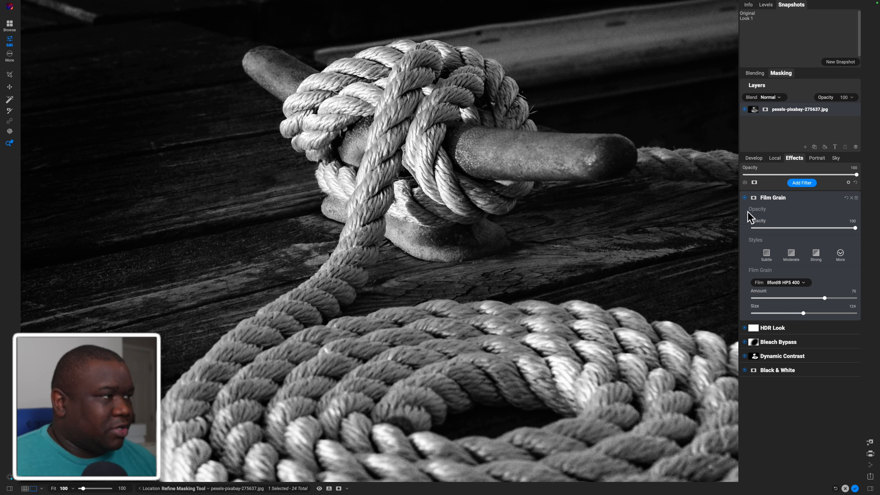
pyautogui.click(744, 197)
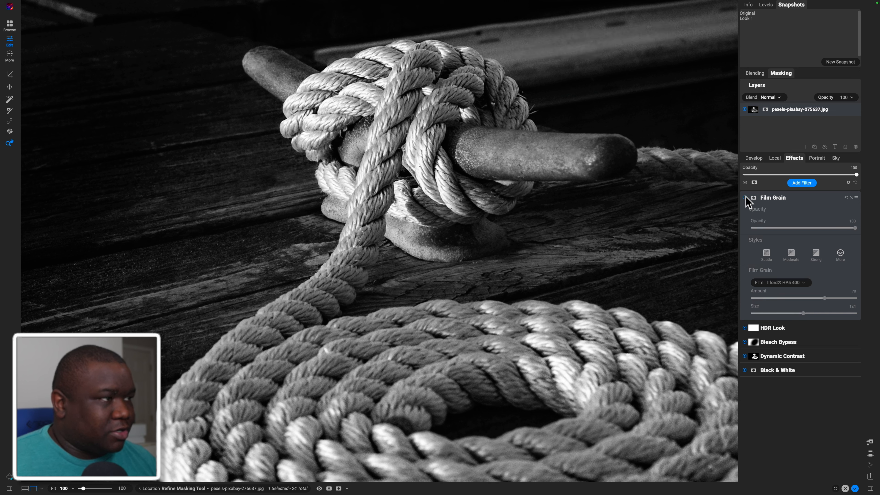
pyautogui.click(745, 196)
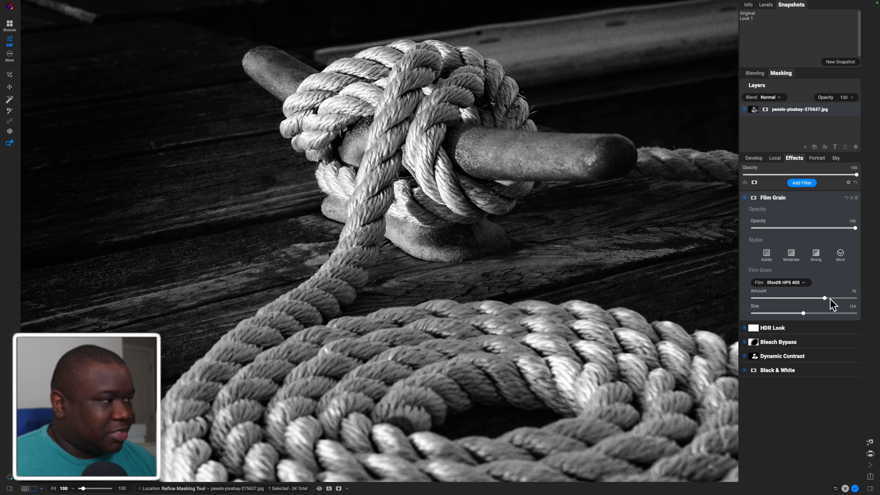
pyautogui.moveTo(825, 300); pyautogui.dragTo(830, 300)
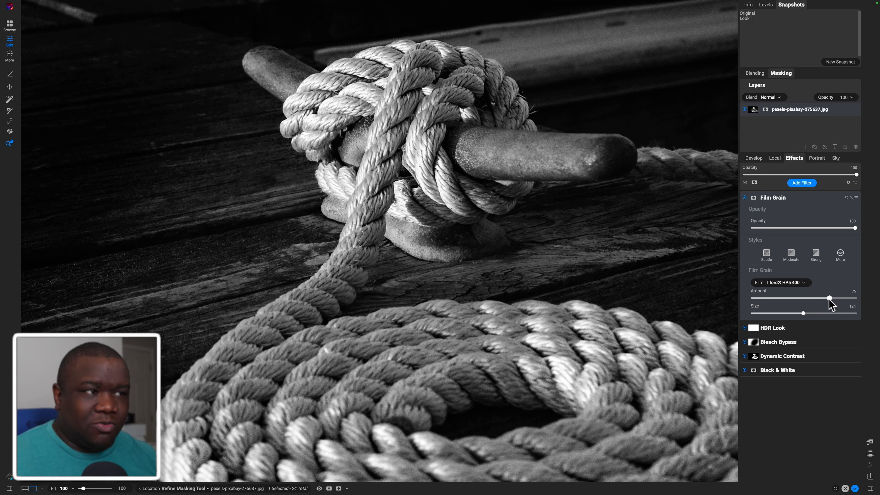
pyautogui.moveTo(803, 313); pyautogui.dragTo(808, 314)
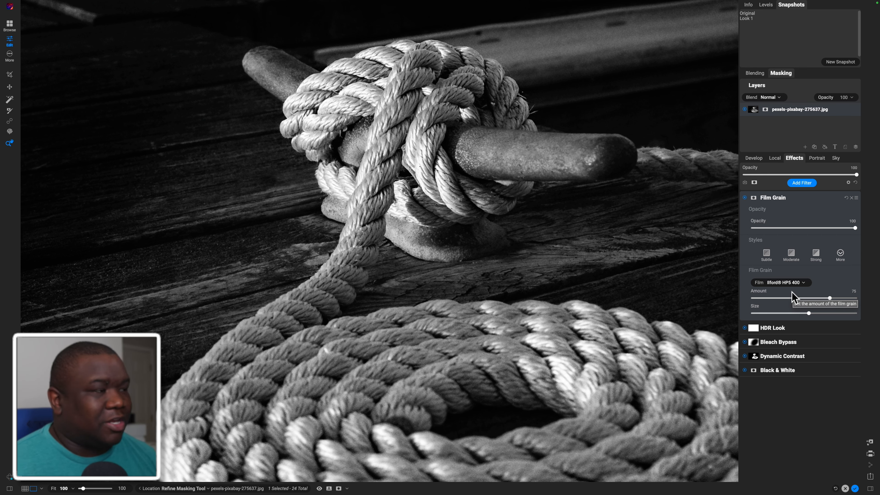
# Compare the whole photo with and without the Film Grain filter, keeping the filter on
pyautogui.click(434, 230)
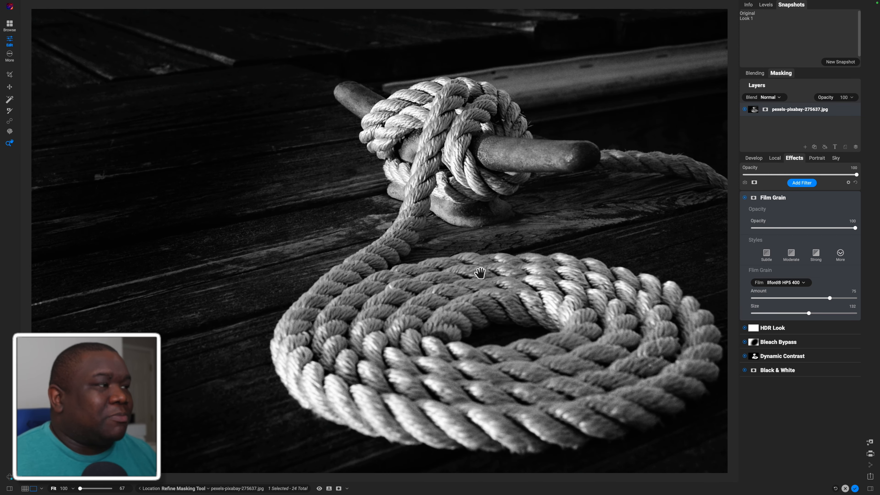
pyautogui.click(745, 197)
pyautogui.click(744, 197)
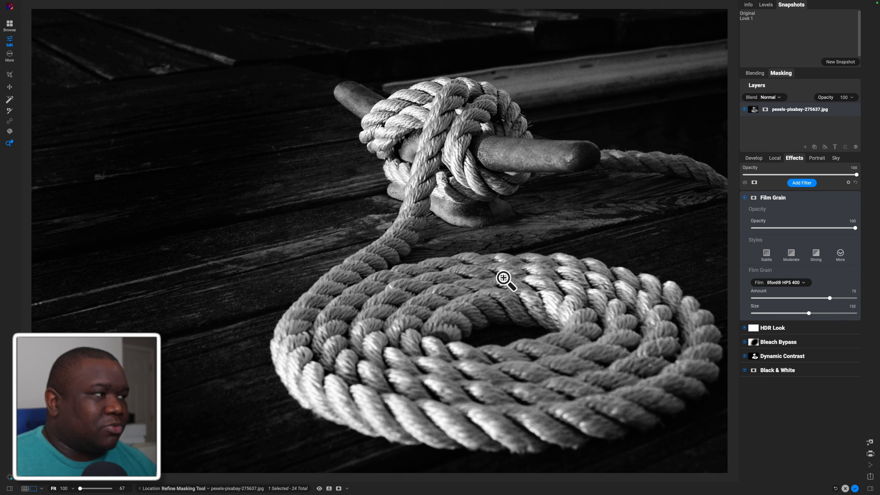
# Collapse the Film Grain settings, show the Levels histogram and check the photo for clipped shadows and highlights
pyautogui.click(788, 200)
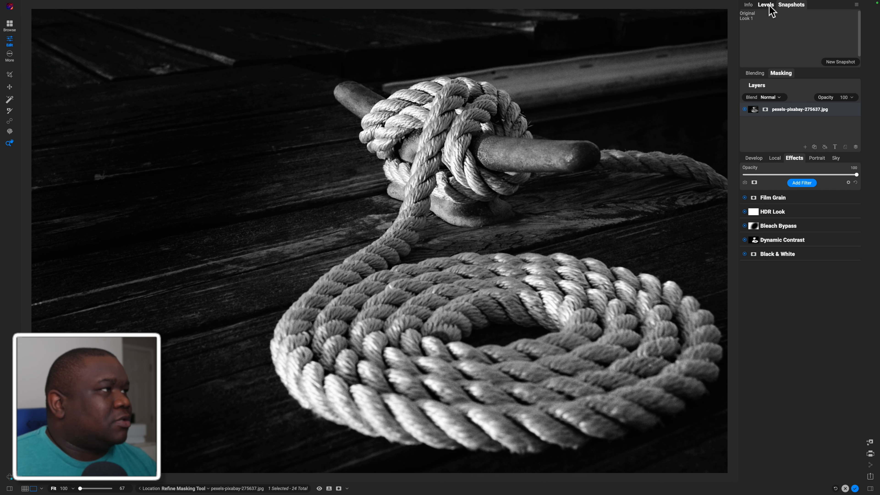
pyautogui.click(750, 5)
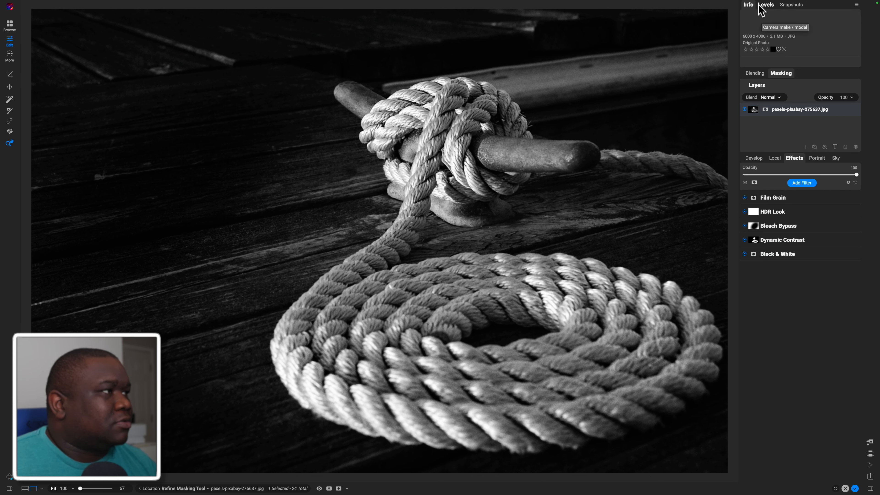
pyautogui.click(765, 5)
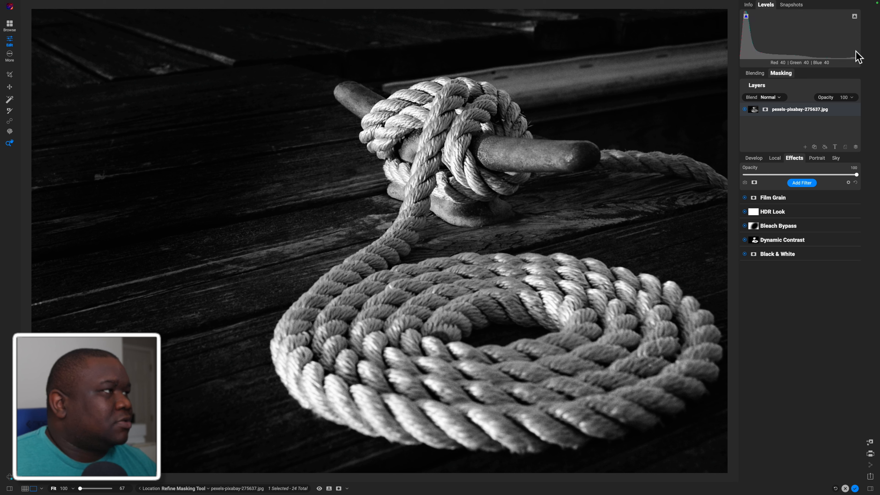
pyautogui.press('j')
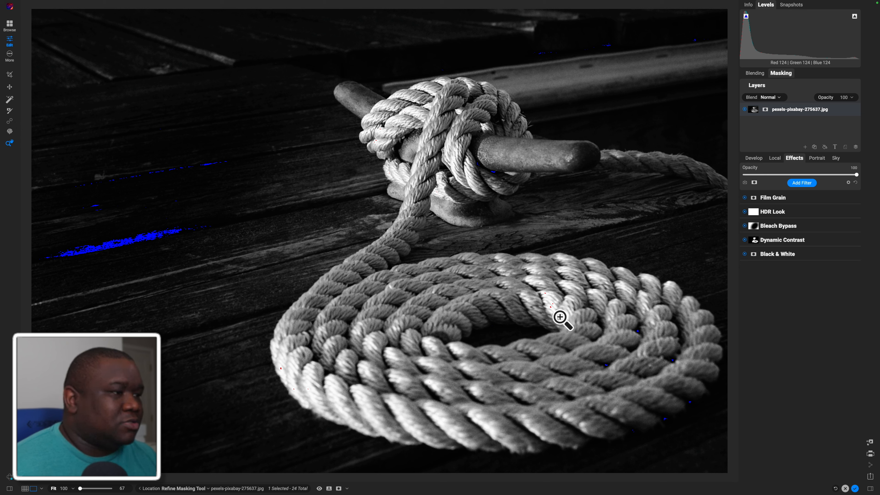
pyautogui.press('j')
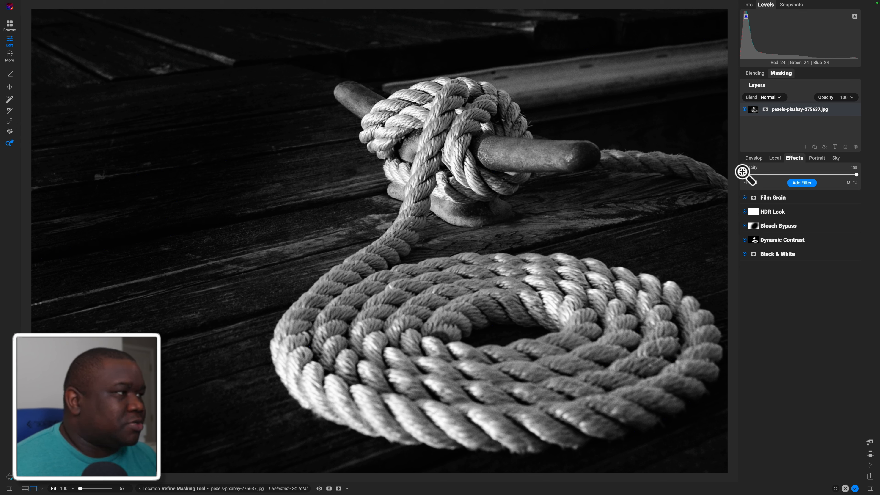
# Raise the Whites to 9 in the Develop Tone & Color settings while checking the clipping overlay, and collapse the settings
pyautogui.click(752, 158)
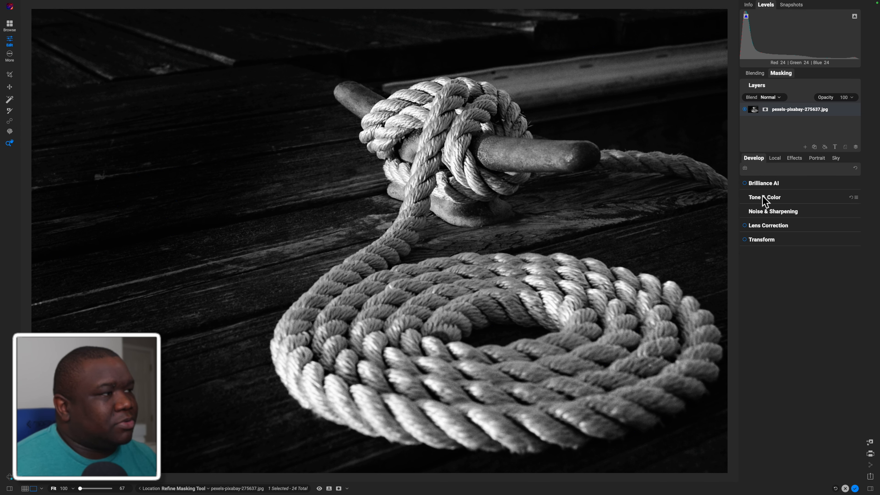
pyautogui.click(762, 197)
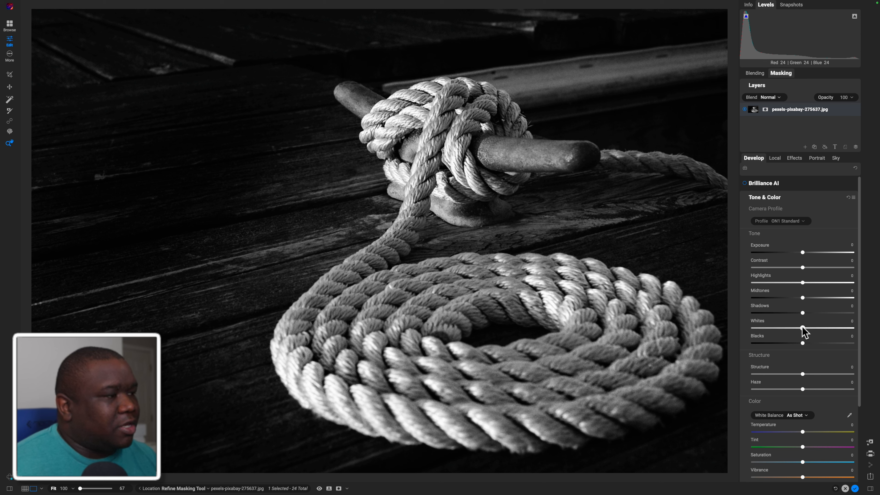
pyautogui.press('j')
pyautogui.moveTo(802, 328); pyautogui.dragTo(810, 328)
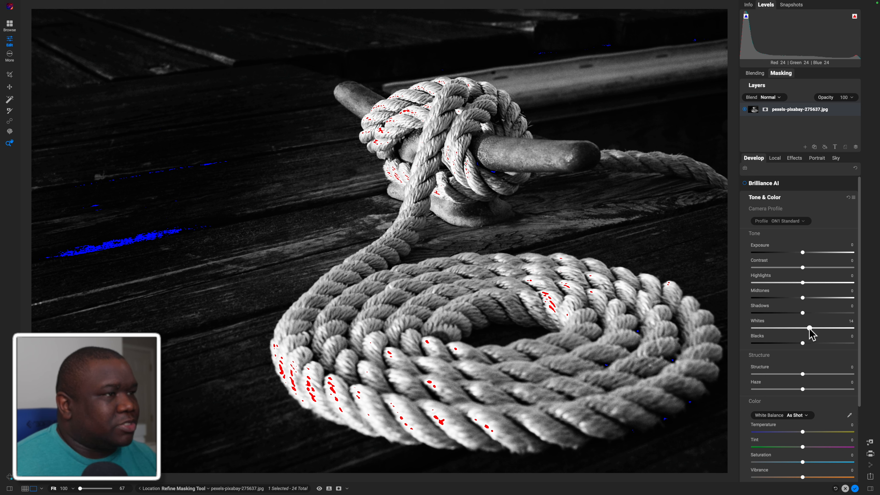
pyautogui.press('j')
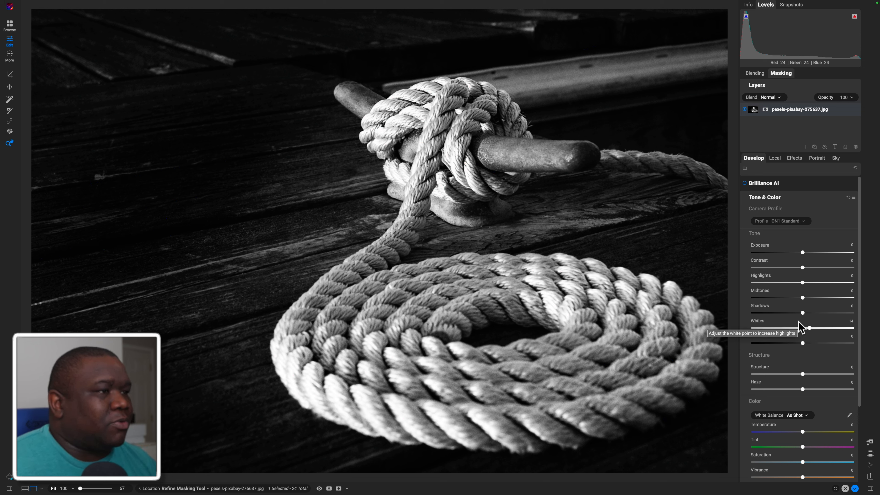
pyautogui.moveTo(810, 328); pyautogui.dragTo(808, 329)
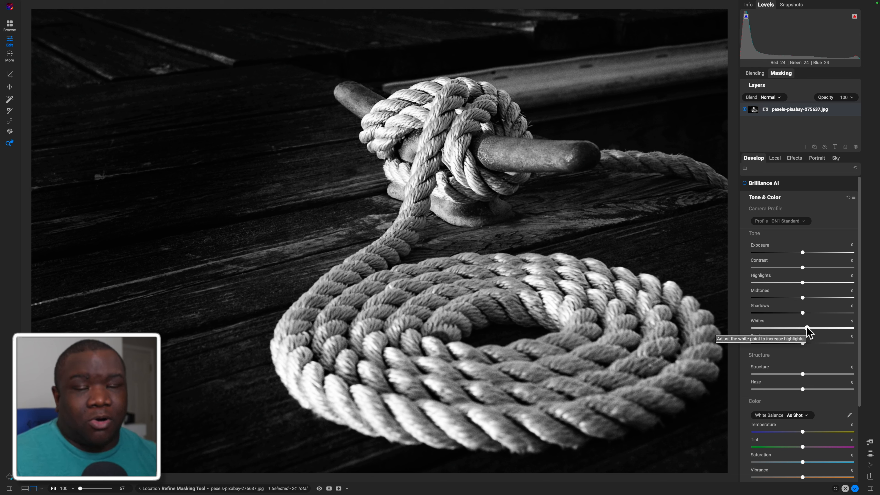
pyautogui.press('j')
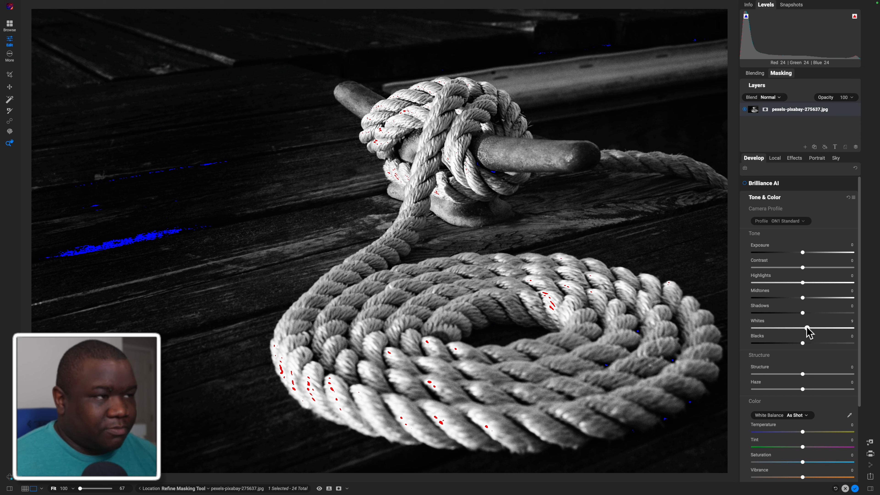
pyautogui.press('j')
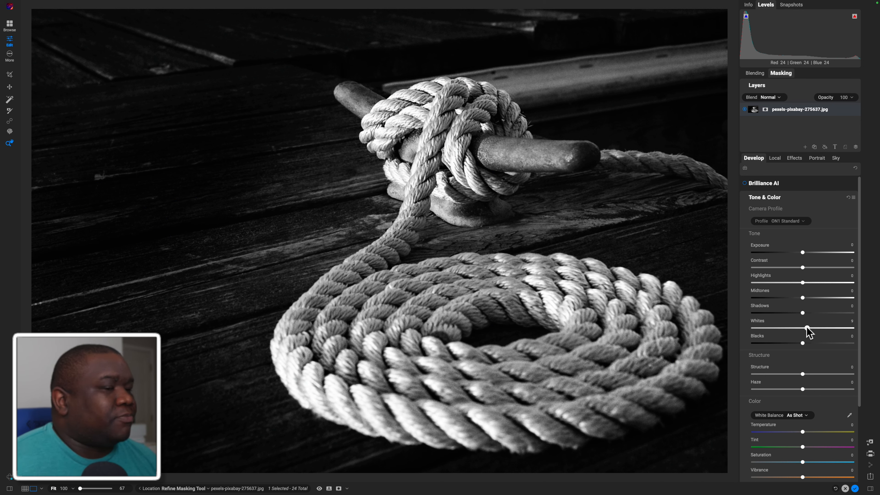
pyautogui.click(781, 197)
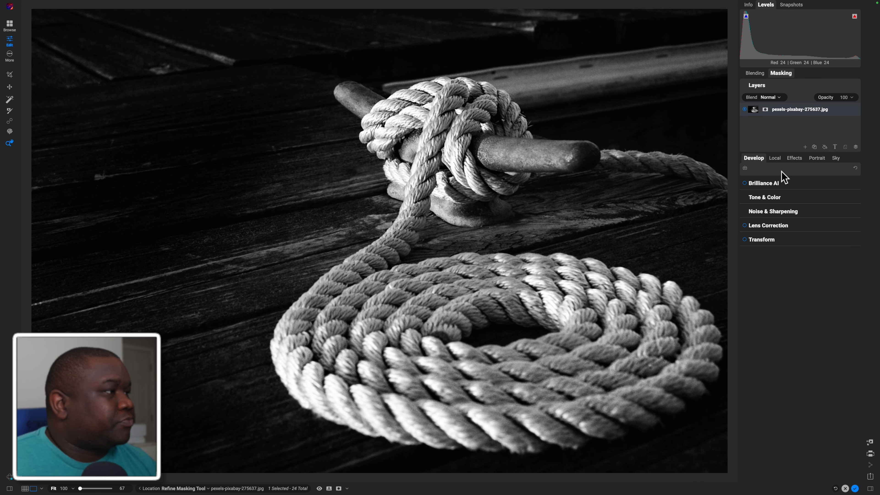
# Add a Borders filter to the Effects stack and set its Fit Image to 8 to fit the rope inside the white frame
pyautogui.click(789, 159)
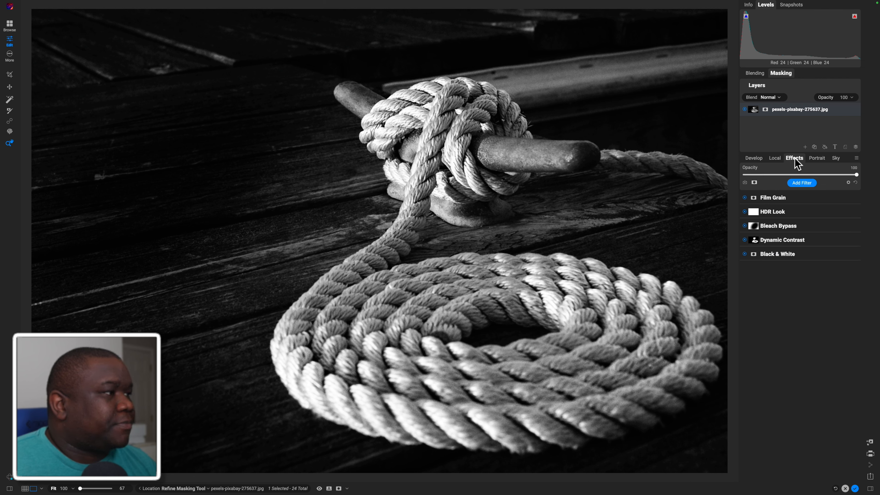
pyautogui.click(802, 183)
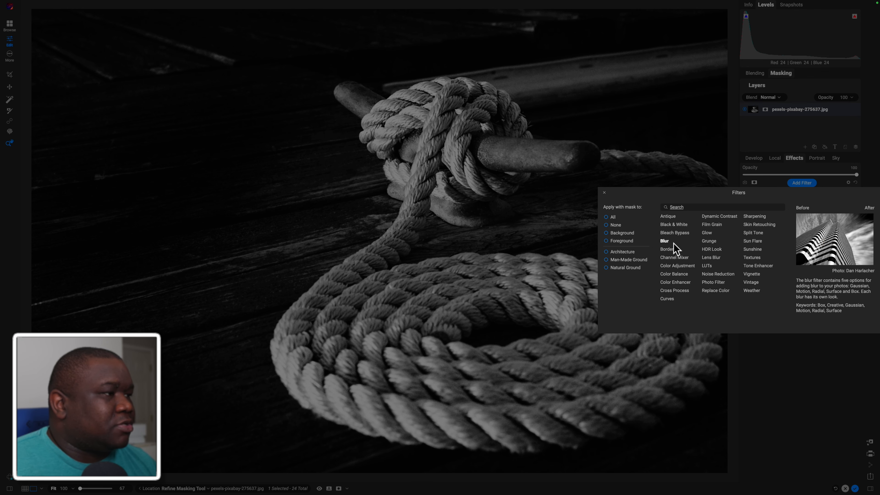
pyautogui.click(668, 249)
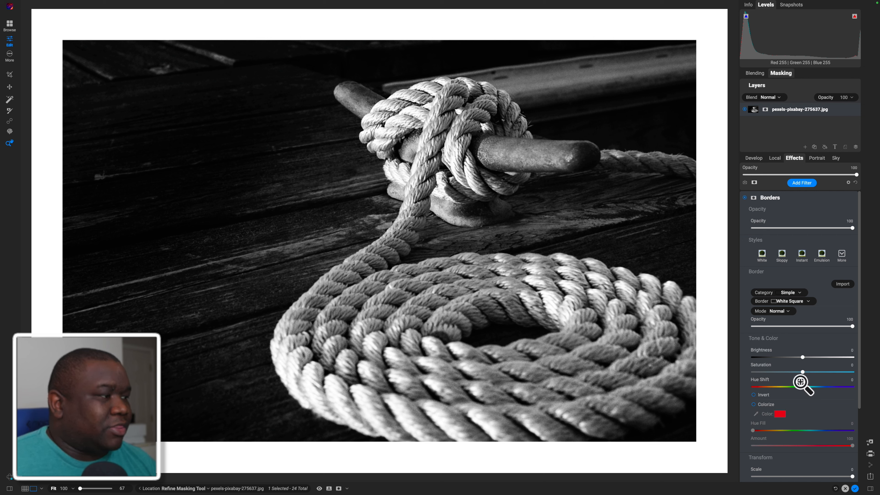
pyautogui.scroll(-4, 812, 399)
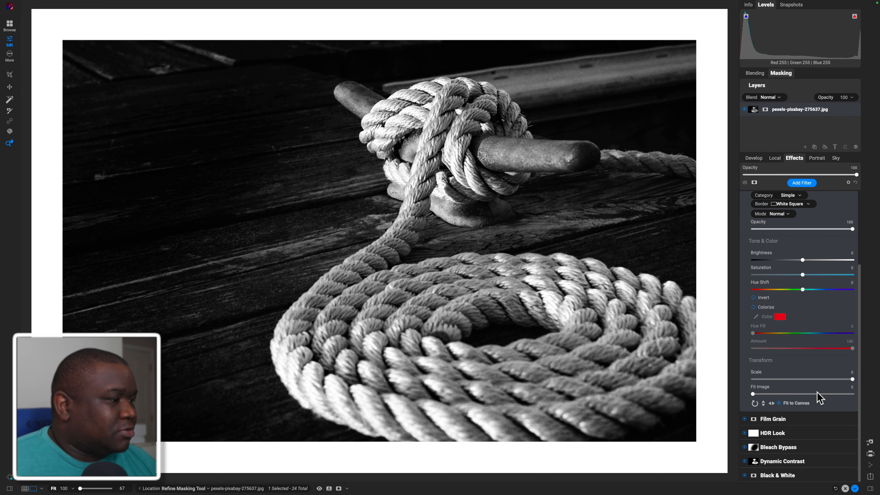
pyautogui.moveTo(754, 395); pyautogui.dragTo(793, 395)
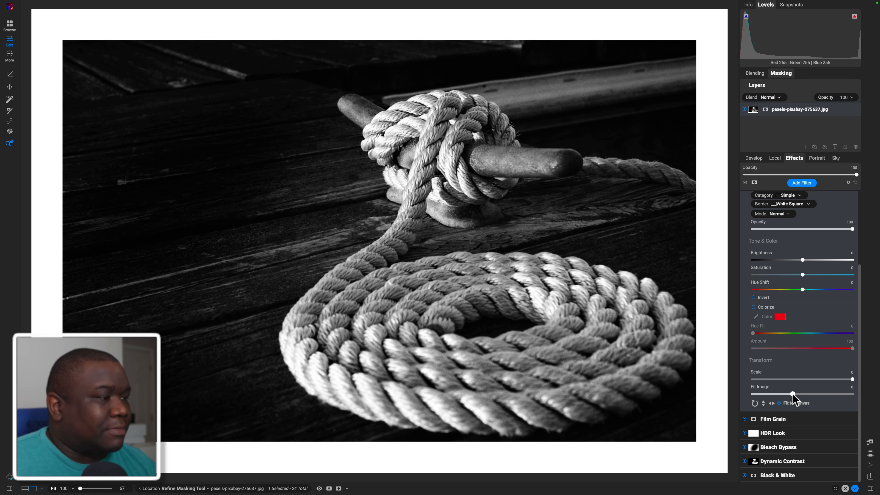